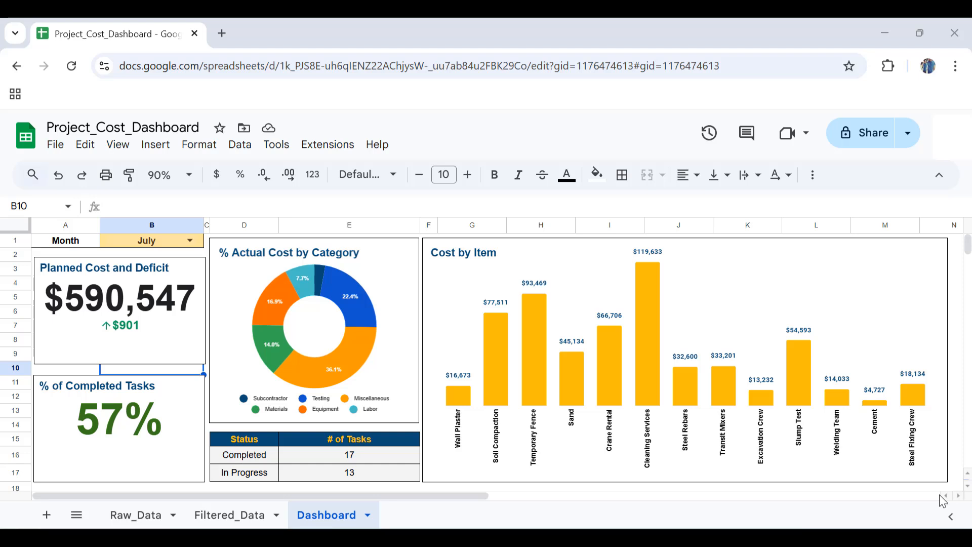
Switch the month selector in cell B1 of the finished dashboard to August, and after that to October
{"action": "left_click", "coordinate": [190, 240]}
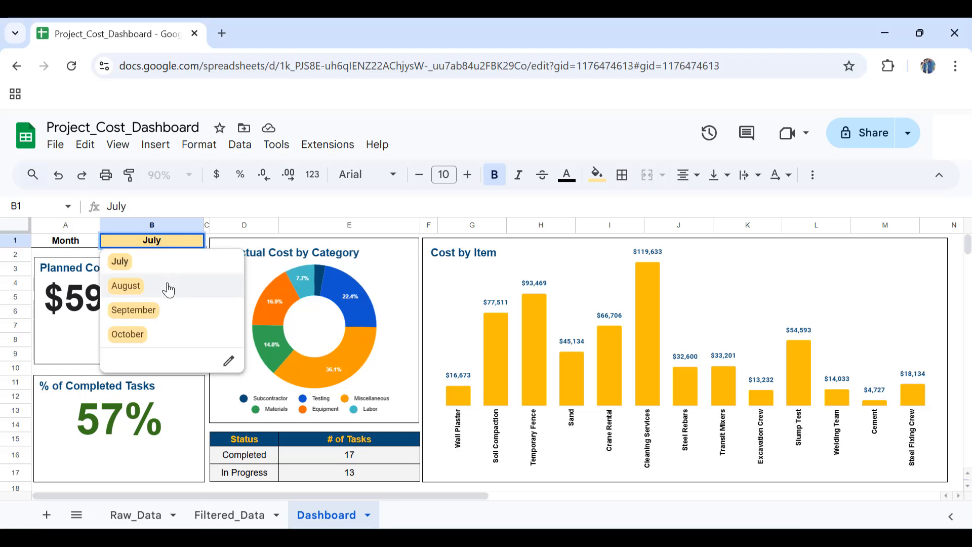
{"action": "left_click", "coordinate": [168, 288]}
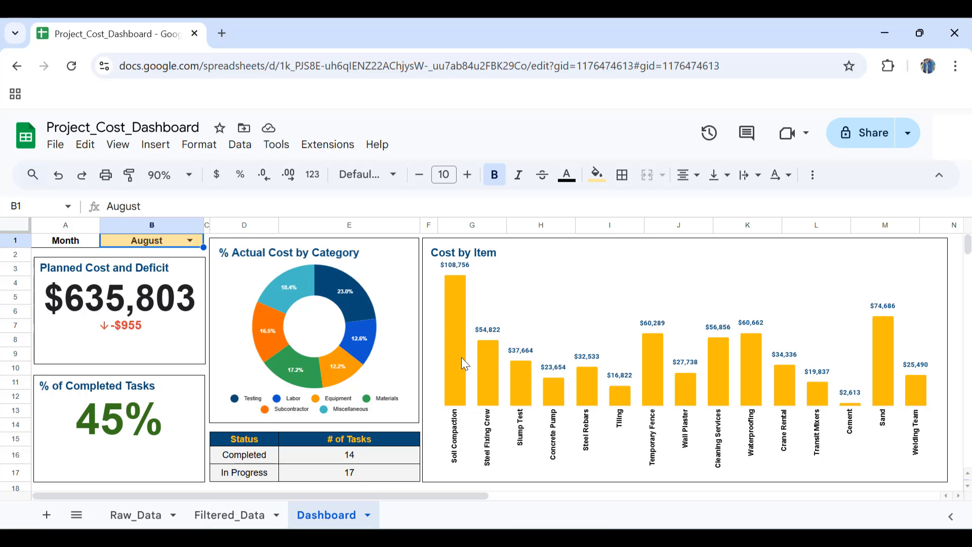
{"action": "left_click", "coordinate": [190, 241]}
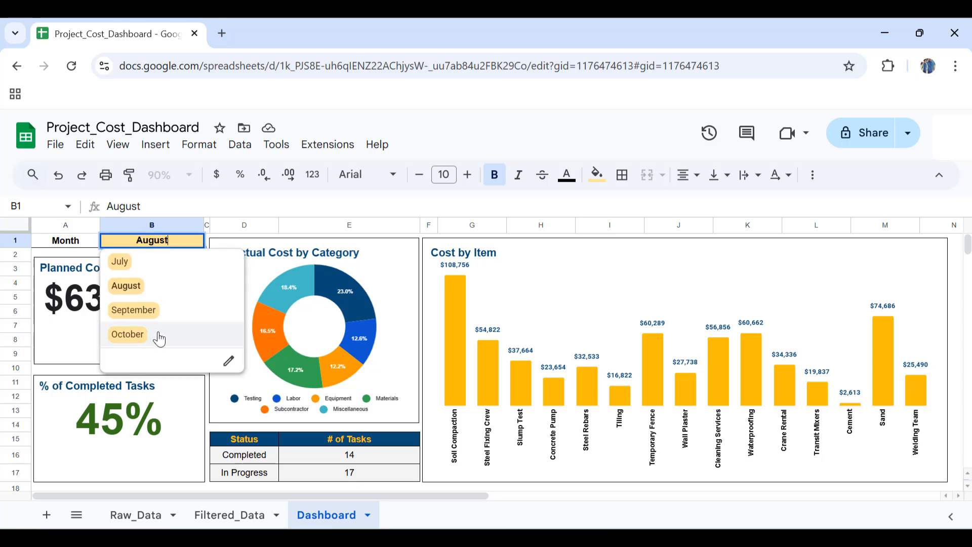
{"action": "left_click", "coordinate": [127, 335]}
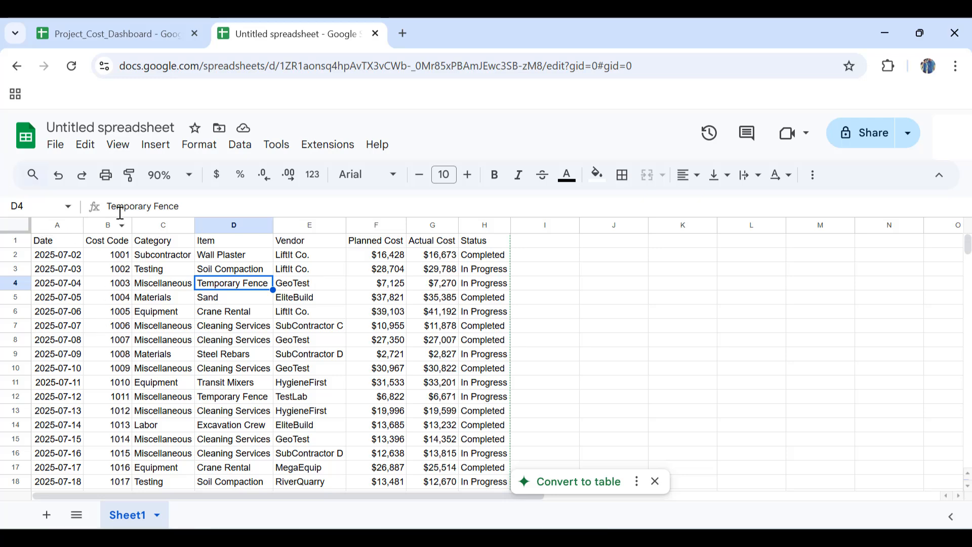
Insert a column before Cost Code in the raw data and give it the header Month
{"action": "left_click", "coordinate": [105, 228]}
{"action": "right_click", "coordinate": [104, 225]}
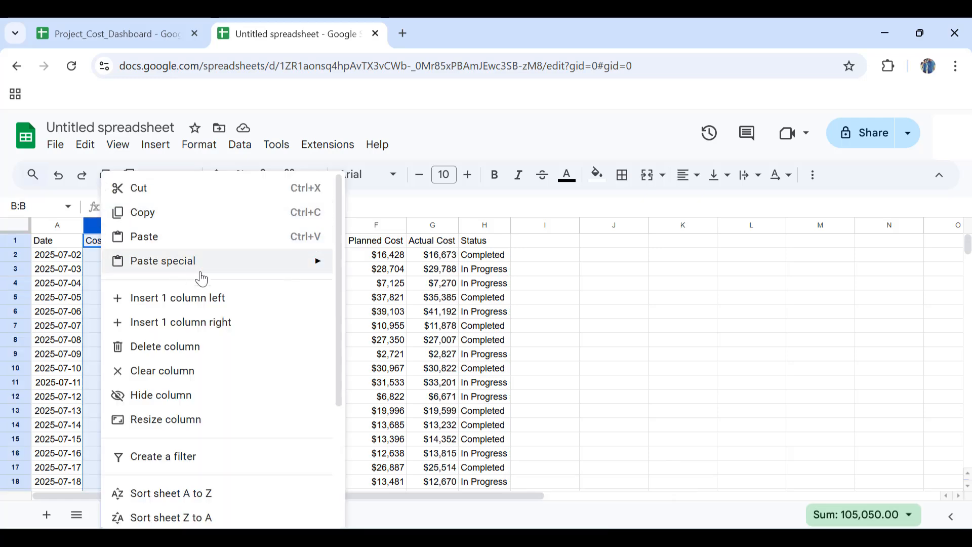
{"action": "left_click", "coordinate": [216, 300]}
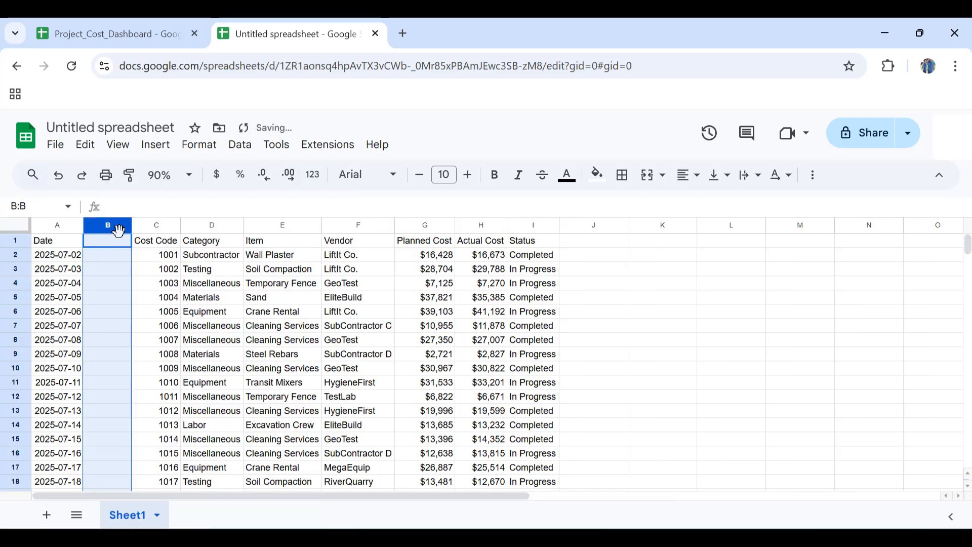
{"action": "left_click", "coordinate": [117, 242]}
{"action": "type", "text": "M"}
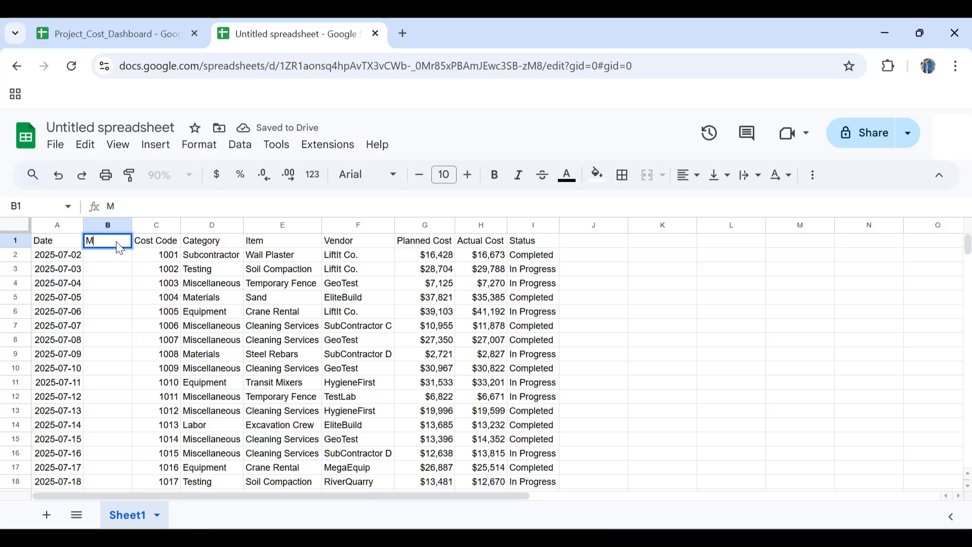
{"action": "type", "text": "onth"}
{"action": "key", "text": "Return"}
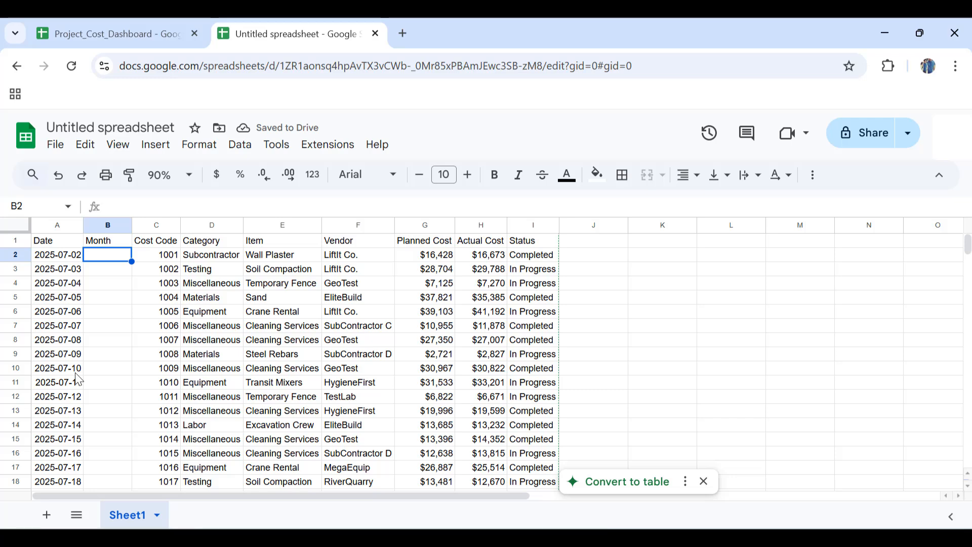
Enter the formula =text(A2,"mmmm") in cell B2 to extract the full month name from the date
{"action": "type", "text": "="}
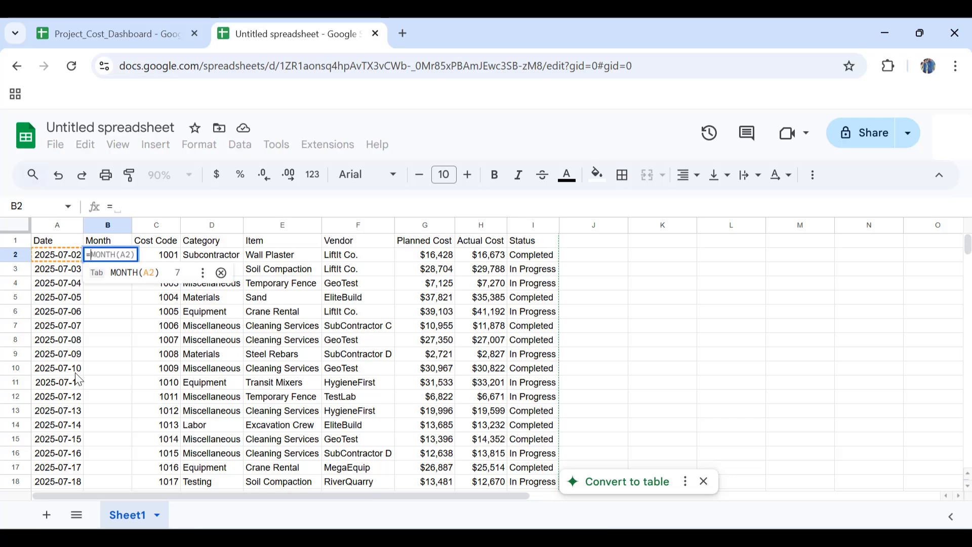
{"action": "type", "text": "text("}
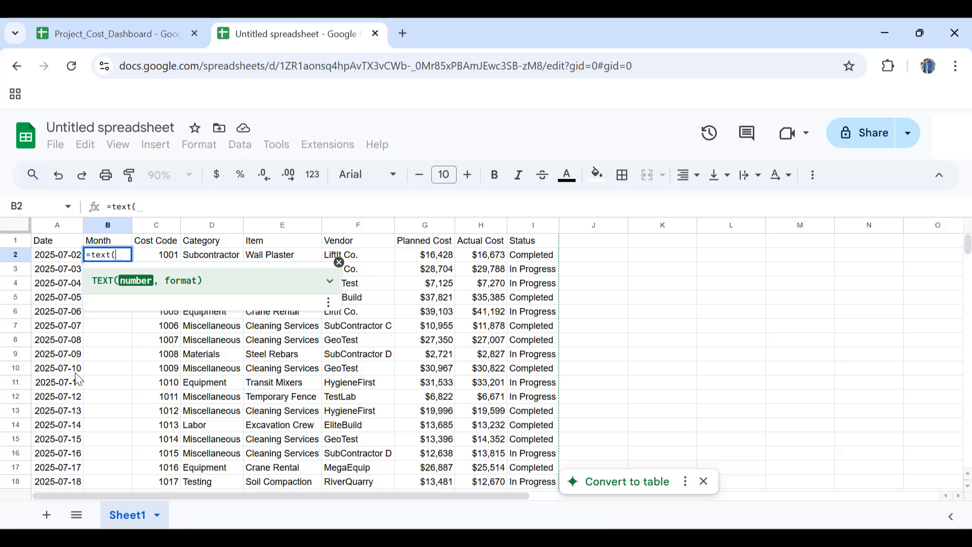
{"action": "left_click", "coordinate": [68, 259]}
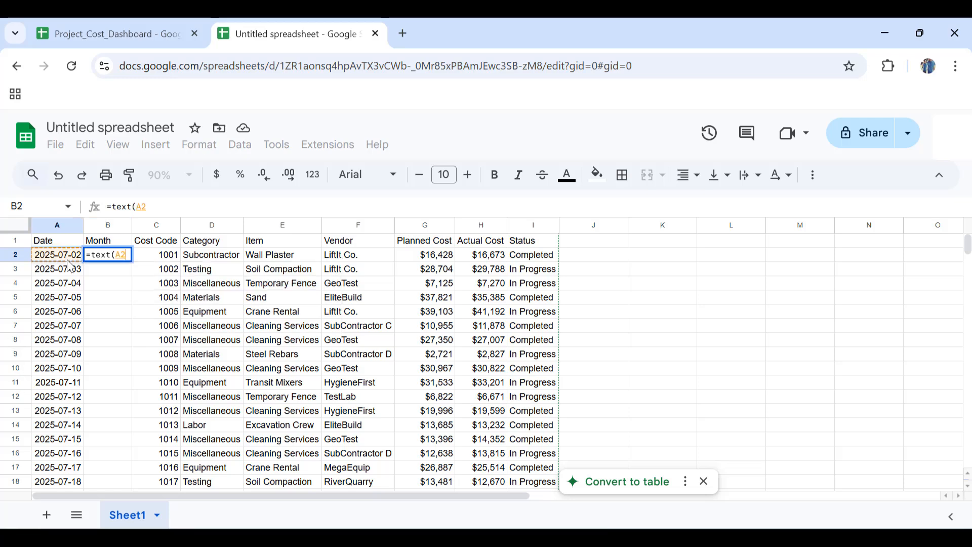
{"action": "type", "text": ",\""}
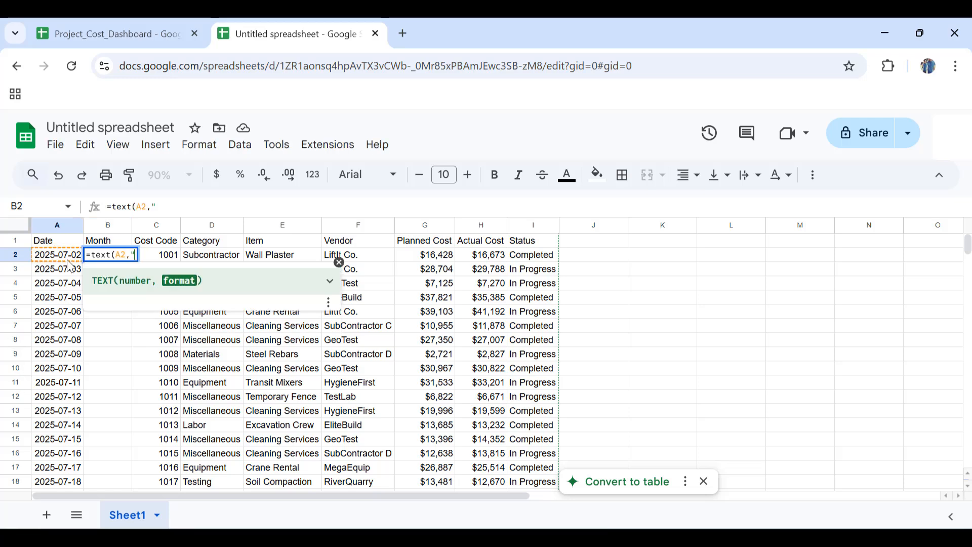
{"action": "type", "text": "mmmm"}
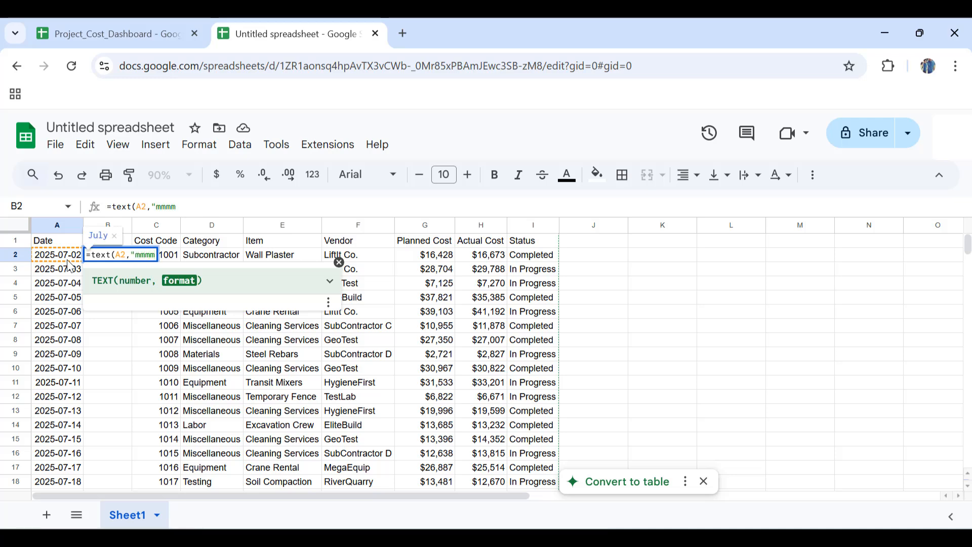
{"action": "type", "text": ":"}
{"action": "key", "text": "BackSpace"}
{"action": "type", "text": "\""}
{"action": "key", "text": "Return"}
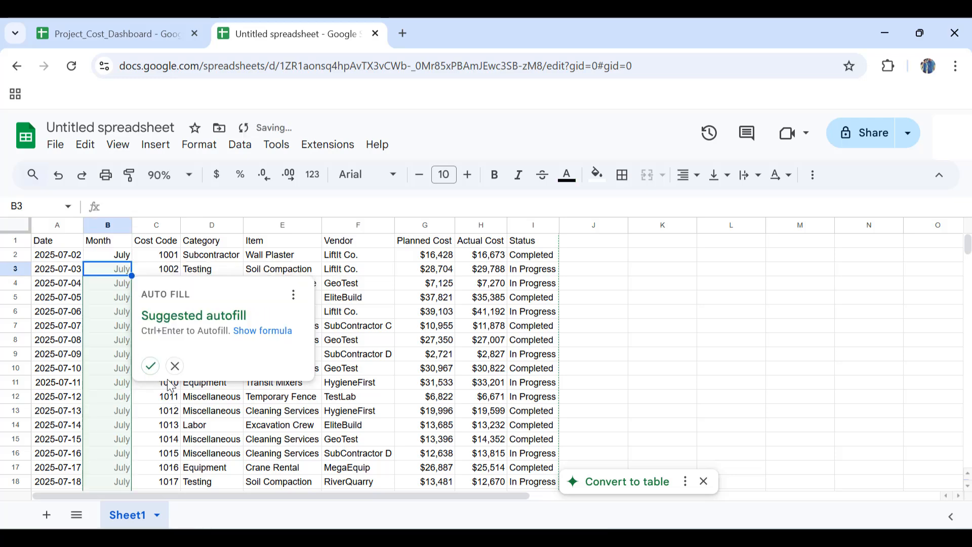
Accept the suggested autofill to extend the month formula down the rest of the Month column
{"action": "left_click", "coordinate": [150, 366]}
{"action": "scroll", "coordinate": [153, 372], "scroll_direction": "down", "scroll_amount": 8}
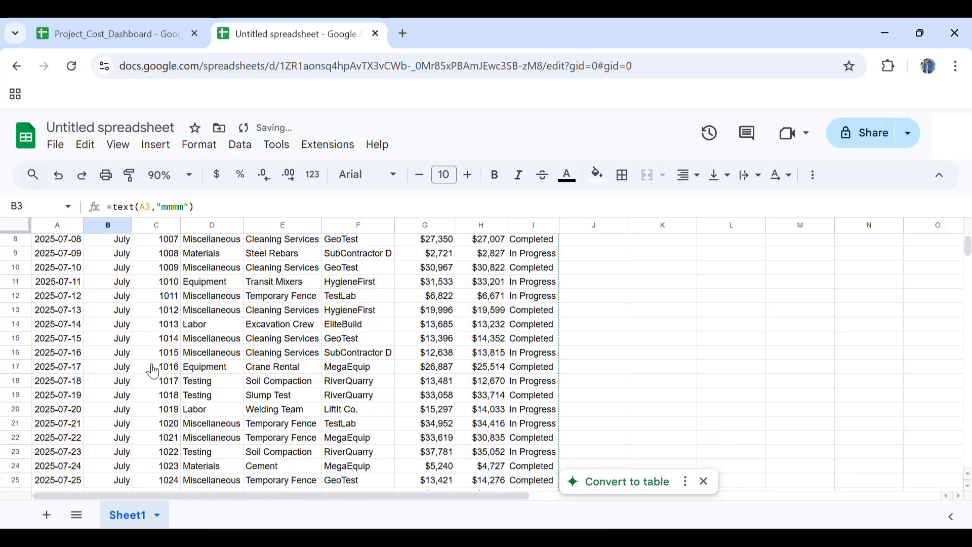
{"action": "scroll", "coordinate": [153, 371], "scroll_direction": "up", "scroll_amount": 8}
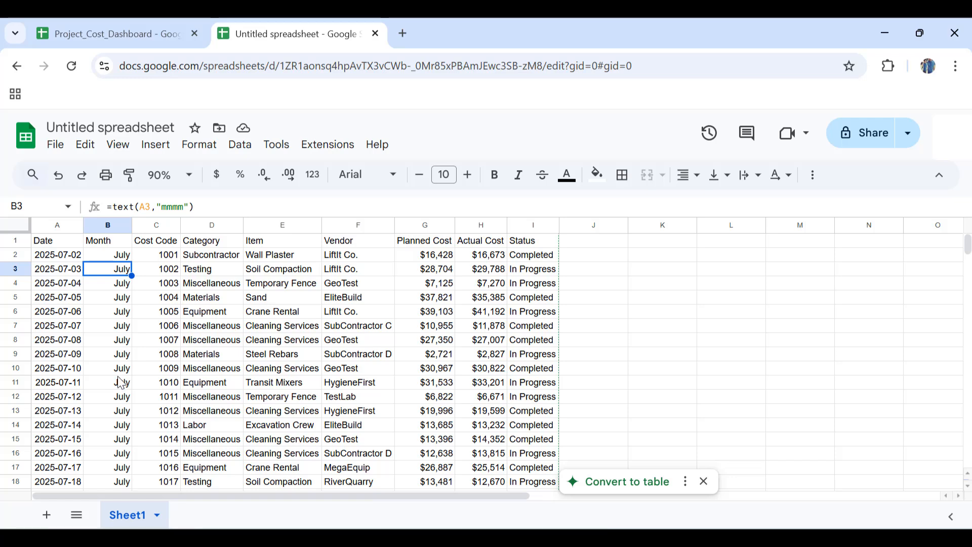
Add a new sheet and rename it Filtered_Data
{"action": "left_click", "coordinate": [47, 515]}
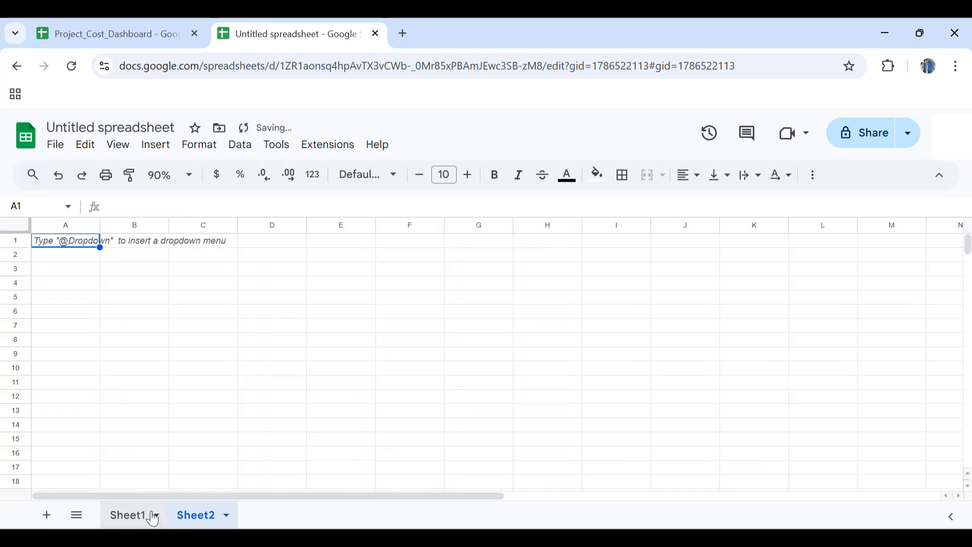
{"action": "double_click", "coordinate": [198, 515]}
{"action": "type", "text": "F"}
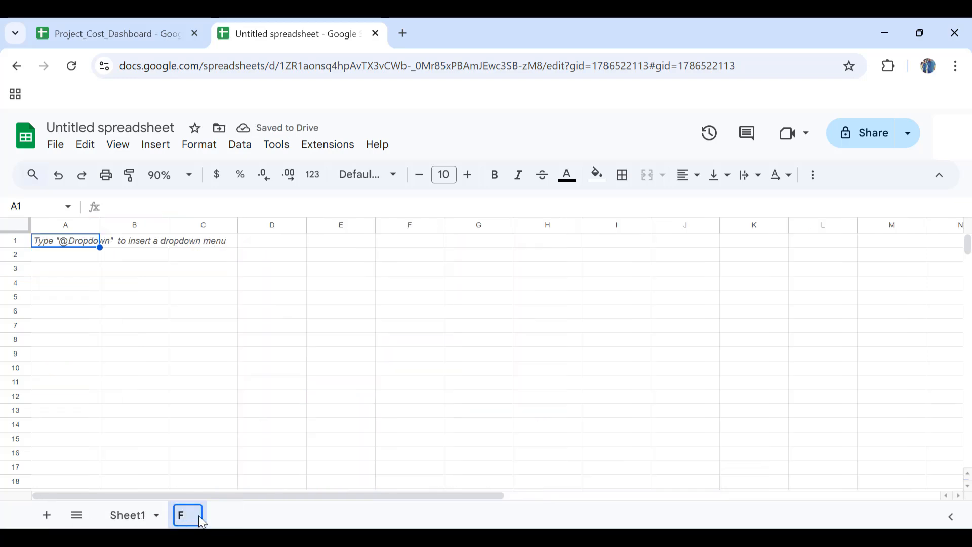
{"action": "type", "text": "iltered_"}
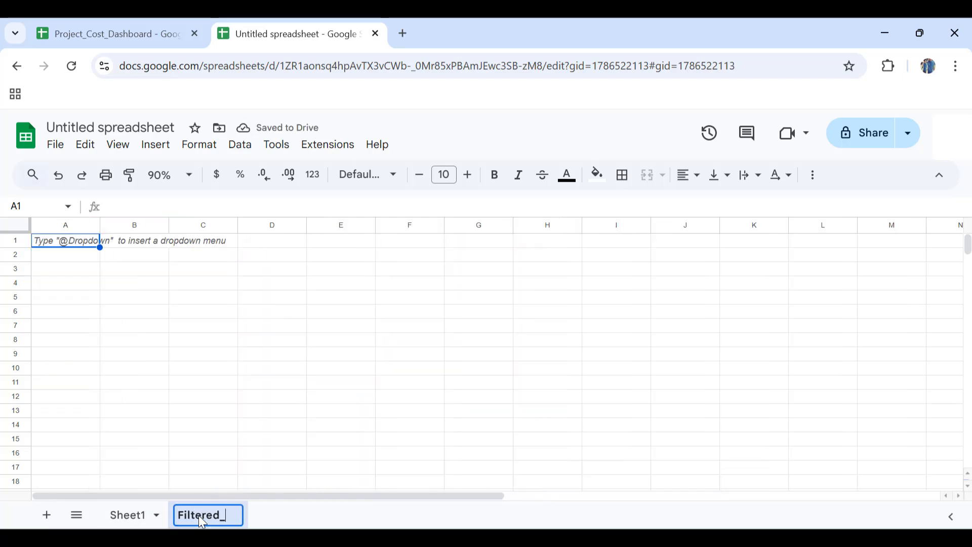
{"action": "type", "text": "Data"}
{"action": "key", "text": "Return"}
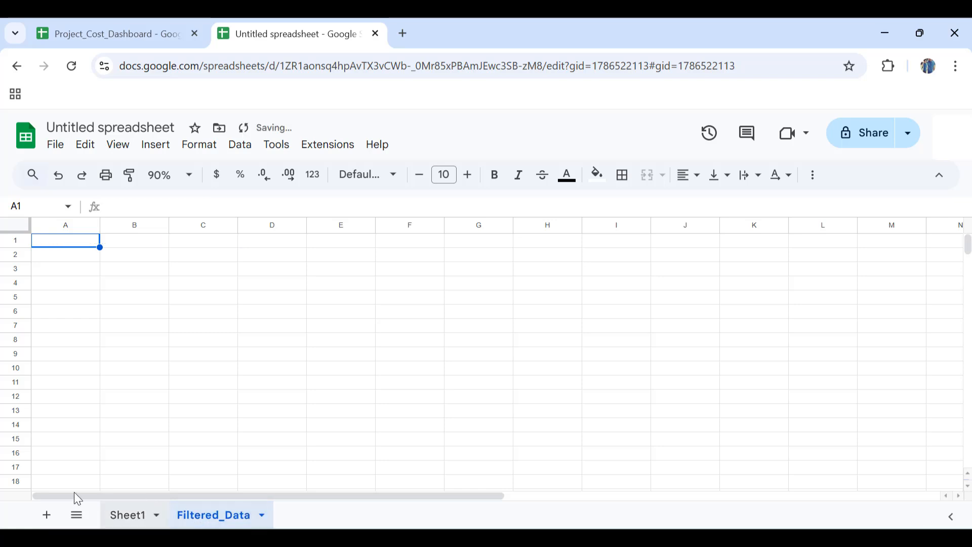
Add another new sheet and rename it Dashboard
{"action": "left_click", "coordinate": [43, 517]}
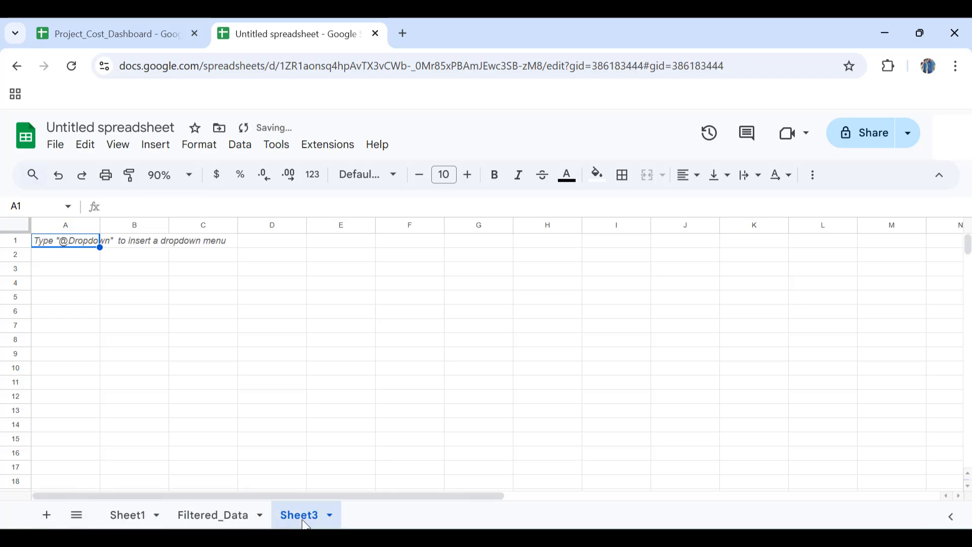
{"action": "double_click", "coordinate": [300, 514]}
{"action": "type", "text": "Dashboard"}
{"action": "key", "text": "Return"}
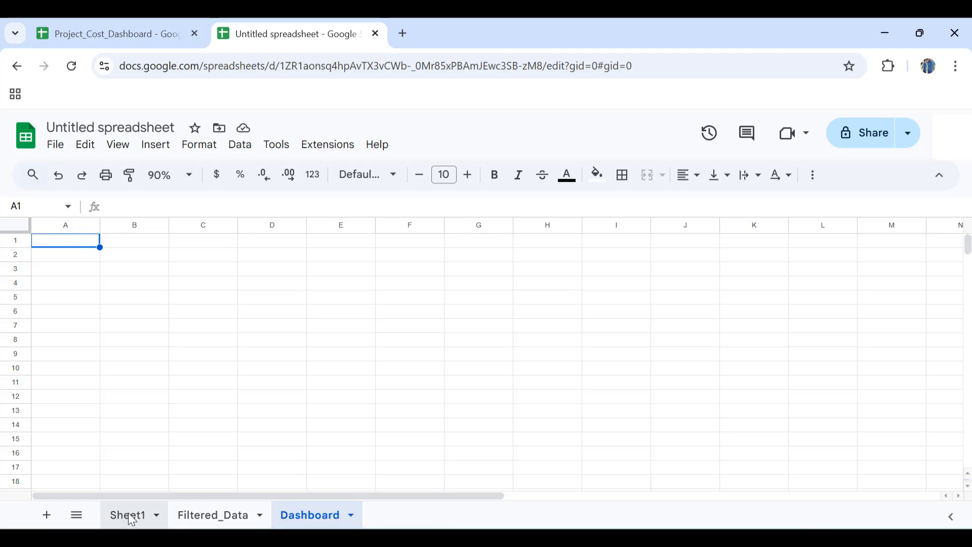
Copy the Month column from Sheet1 and paste it into the Dashboard sheet starting at cell D1
{"action": "left_click", "coordinate": [129, 512]}
{"action": "left_click", "coordinate": [108, 224]}
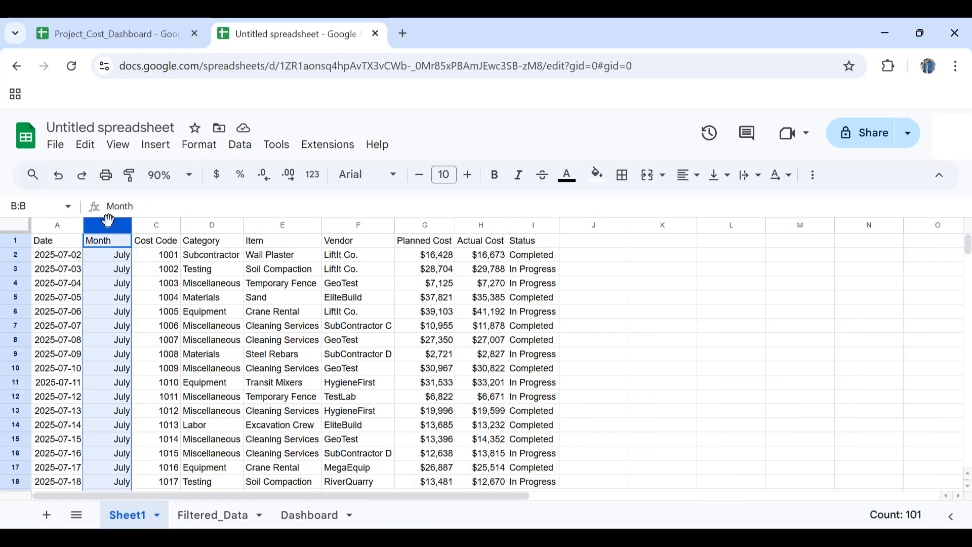
{"action": "key", "text": "ctrl+c"}
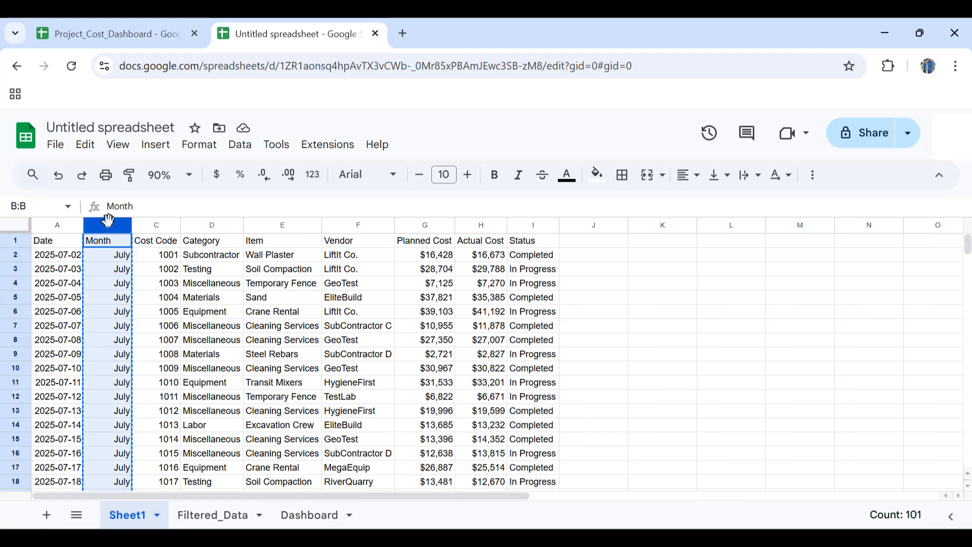
{"action": "left_click", "coordinate": [319, 521]}
{"action": "left_click", "coordinate": [272, 242]}
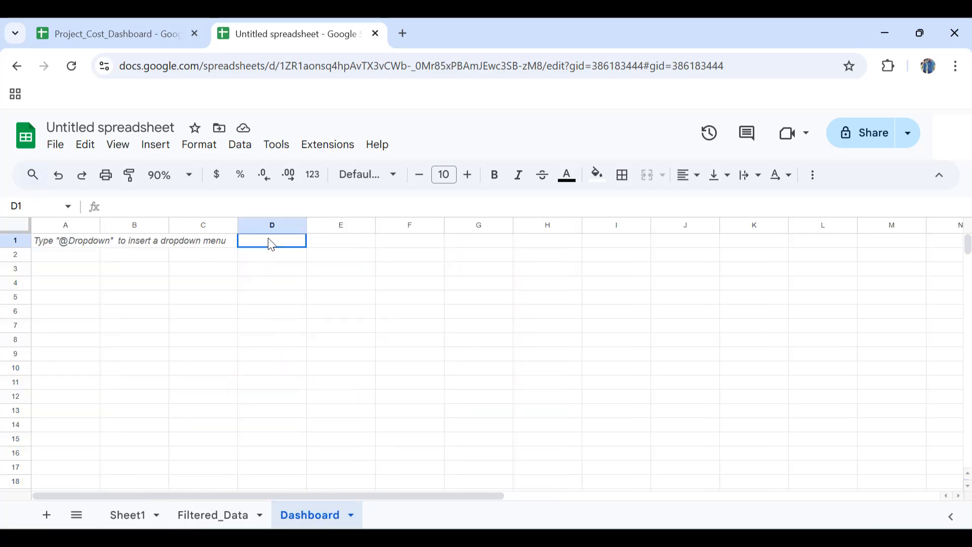
{"action": "key", "text": "ctrl+v"}
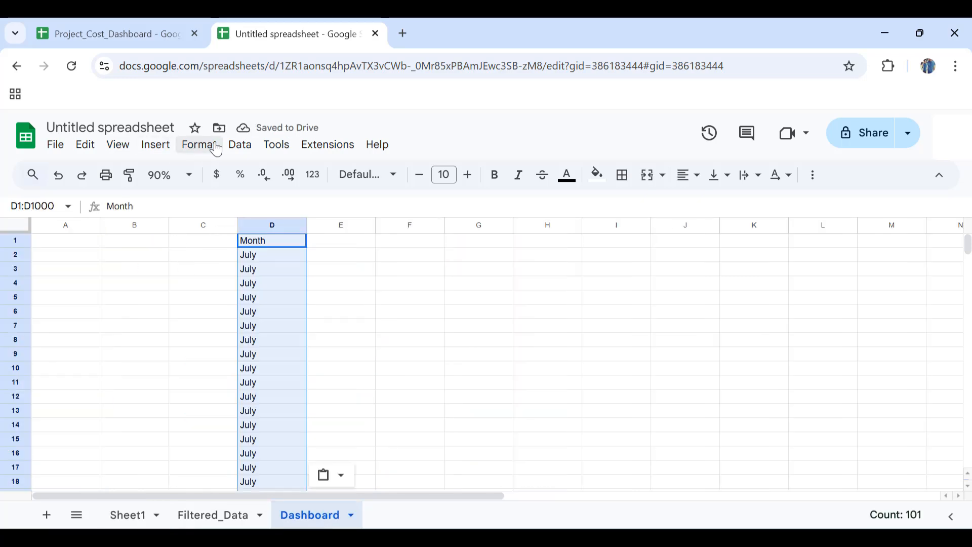
Remove the duplicate entries from the pasted Month column on the Dashboard sheet
{"action": "left_click", "coordinate": [251, 145]}
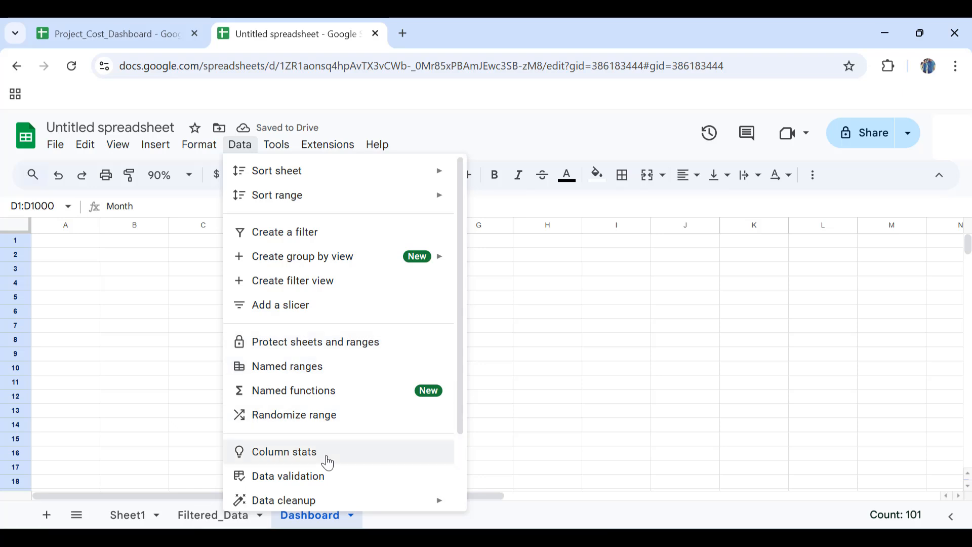
{"action": "scroll", "coordinate": [326, 462], "scroll_direction": "down", "scroll_amount": 1}
{"action": "mouse_move", "coordinate": [325, 414]}
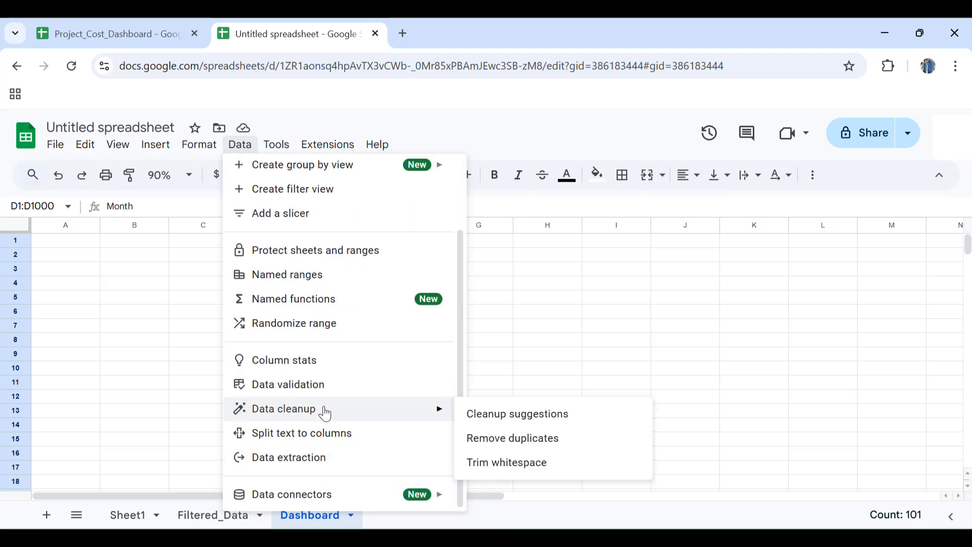
{"action": "left_click", "coordinate": [563, 443]}
{"action": "left_click", "coordinate": [537, 422]}
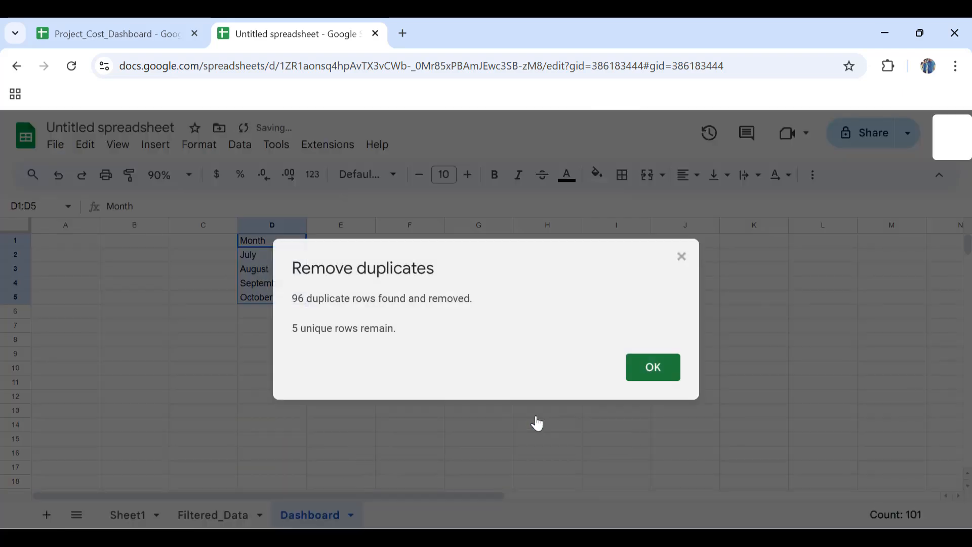
{"action": "left_click", "coordinate": [653, 367]}
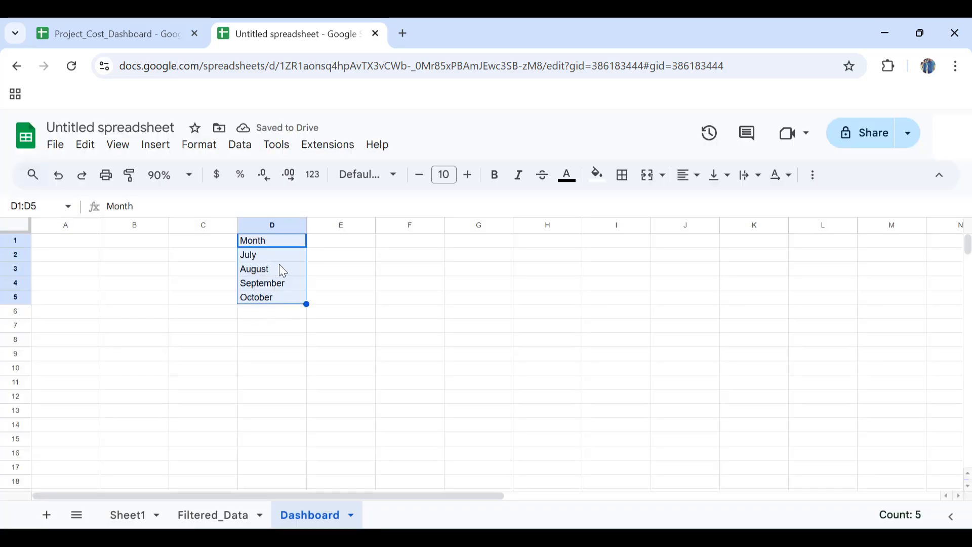
Enter the label Month in cell A1 of the Dashboard sheet
{"action": "left_click", "coordinate": [84, 247]}
{"action": "type", "text": "Month"}
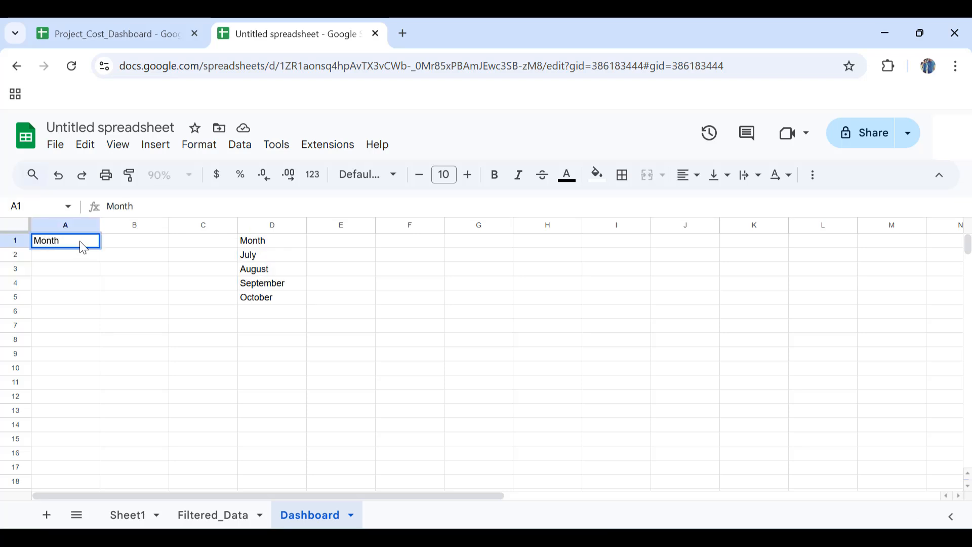
{"action": "key", "text": "Tab"}
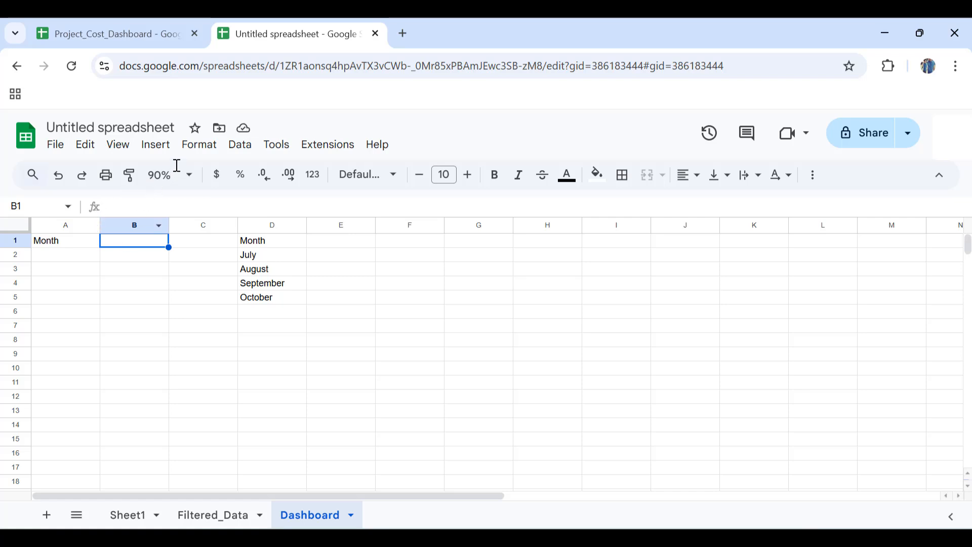
Insert a dropdown in cell B1 of the Dashboard sheet with July and August as its first two options
{"action": "left_click", "coordinate": [156, 146]}
{"action": "scroll", "coordinate": [201, 409], "scroll_direction": "down", "scroll_amount": 3}
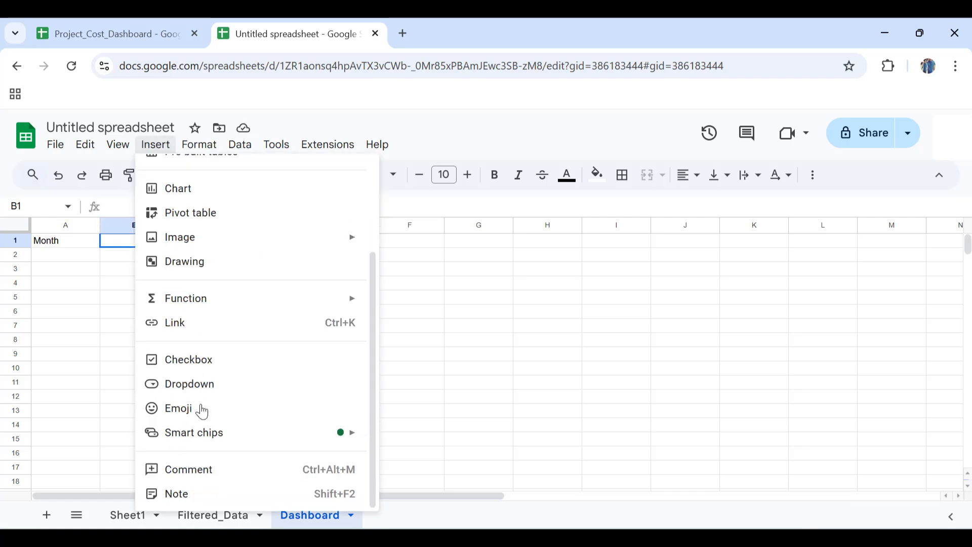
{"action": "left_click", "coordinate": [206, 387]}
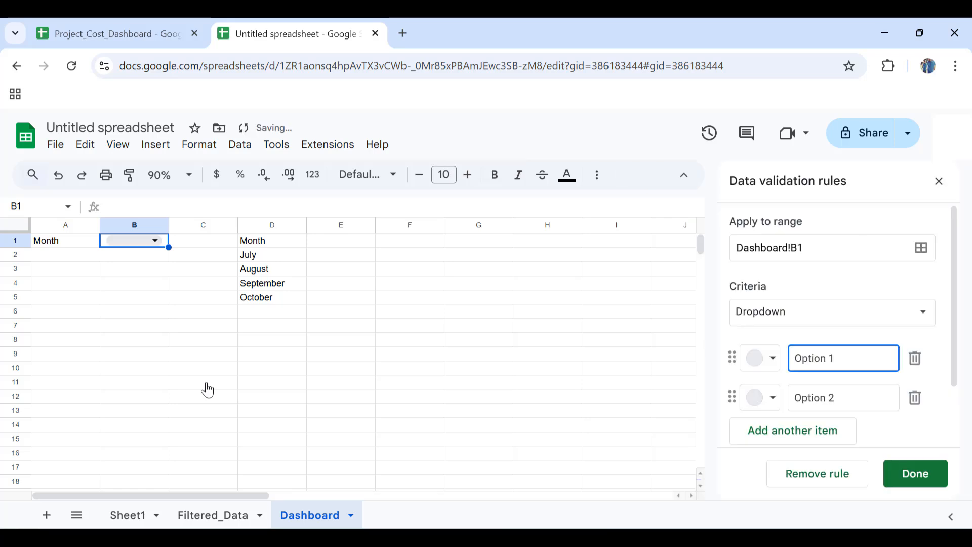
{"action": "left_click_drag", "start_coordinate": [850, 361], "coordinate": [760, 347]}
{"action": "type", "text": "July"}
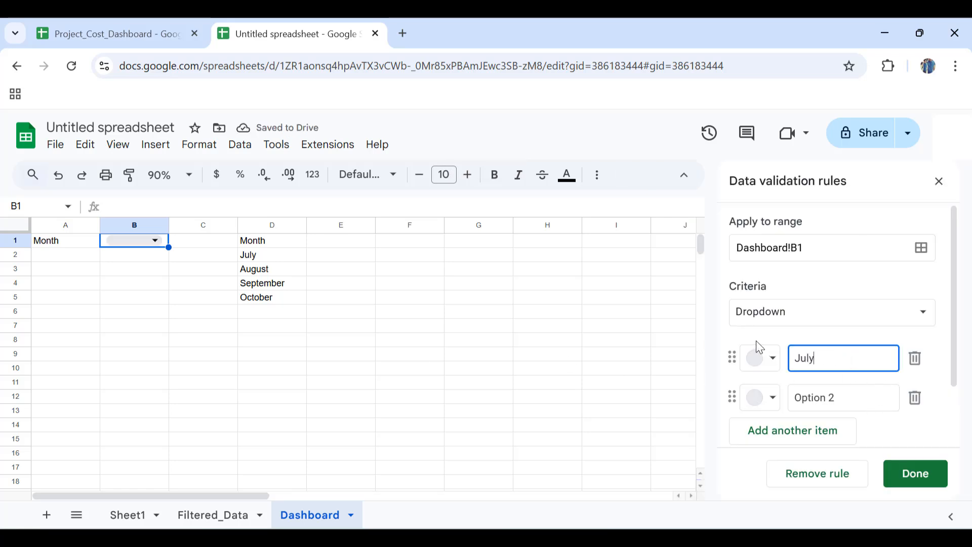
{"action": "left_click", "coordinate": [856, 399]}
{"action": "type", "text": "August"}
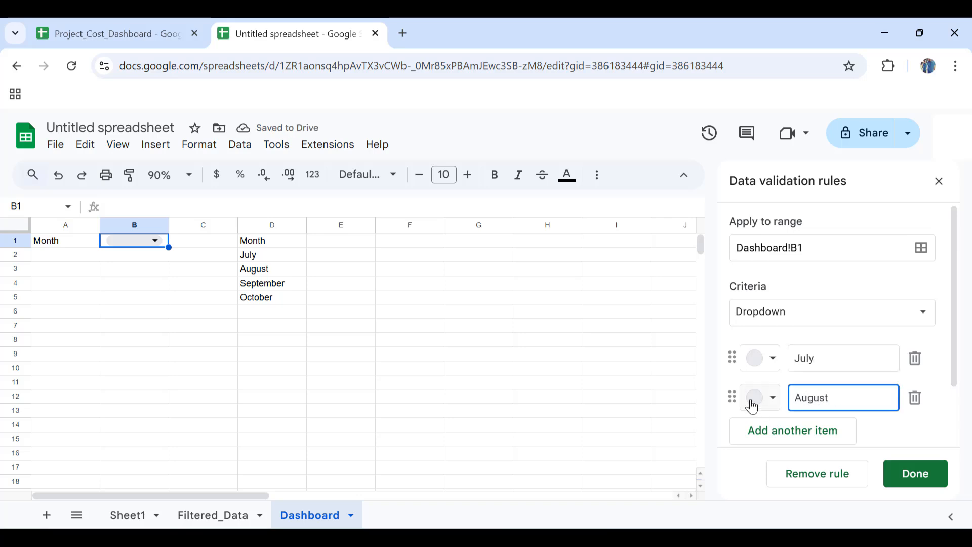
Add September and October as further options of the B1 dropdown and save the rule
{"action": "left_click", "coordinate": [763, 430]}
{"action": "type", "text": "S"}
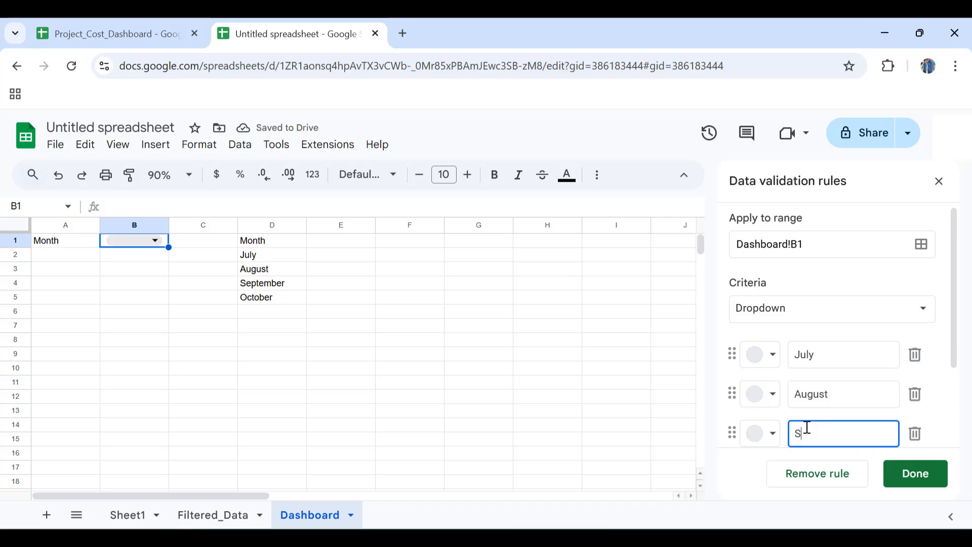
{"action": "type", "text": "eptembe"}
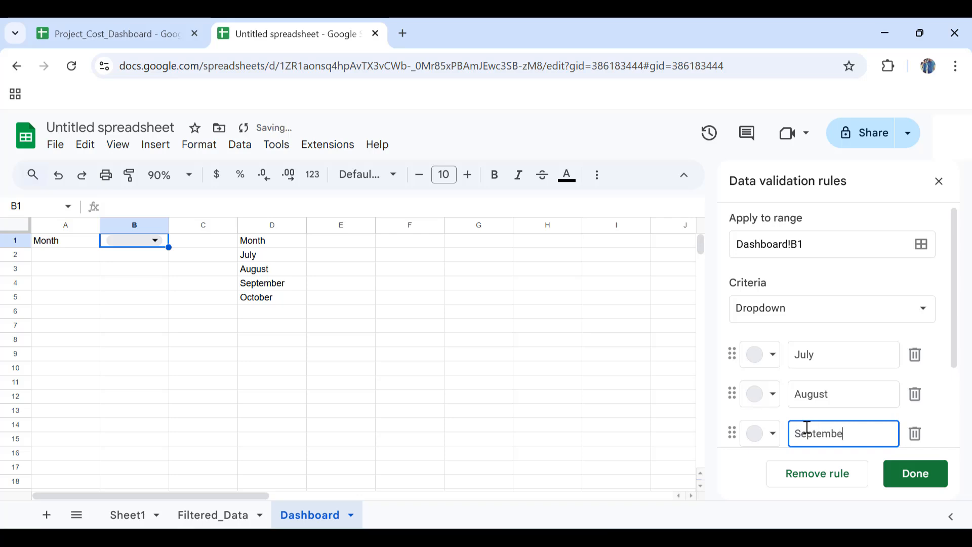
{"action": "type", "text": "r"}
{"action": "scroll", "coordinate": [808, 367], "scroll_direction": "down", "scroll_amount": 2}
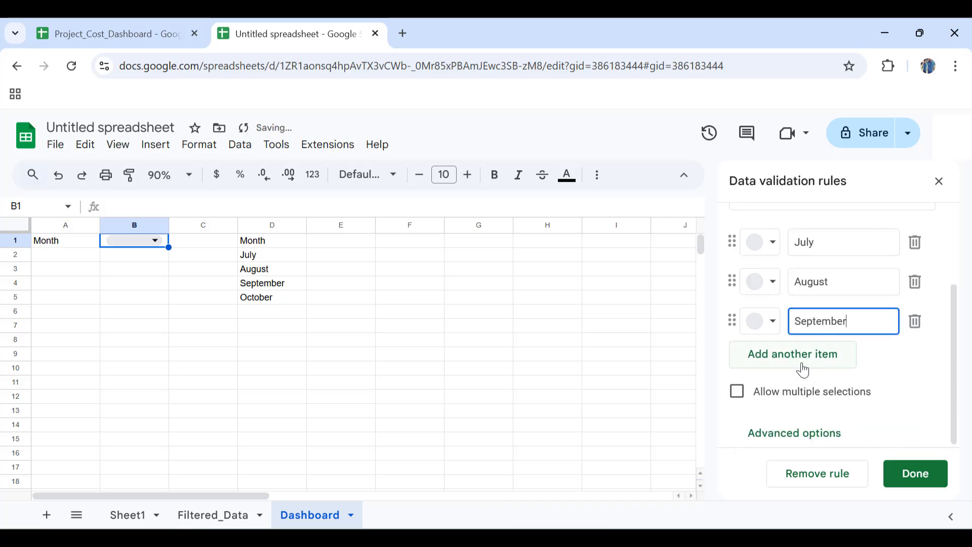
{"action": "left_click", "coordinate": [778, 349]}
{"action": "type", "text": "October"}
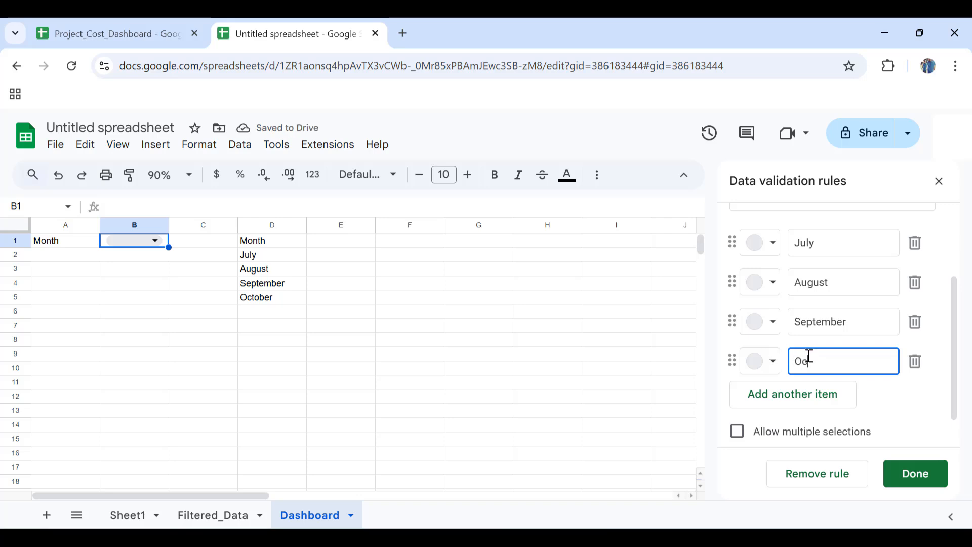
{"action": "left_click", "coordinate": [911, 480]}
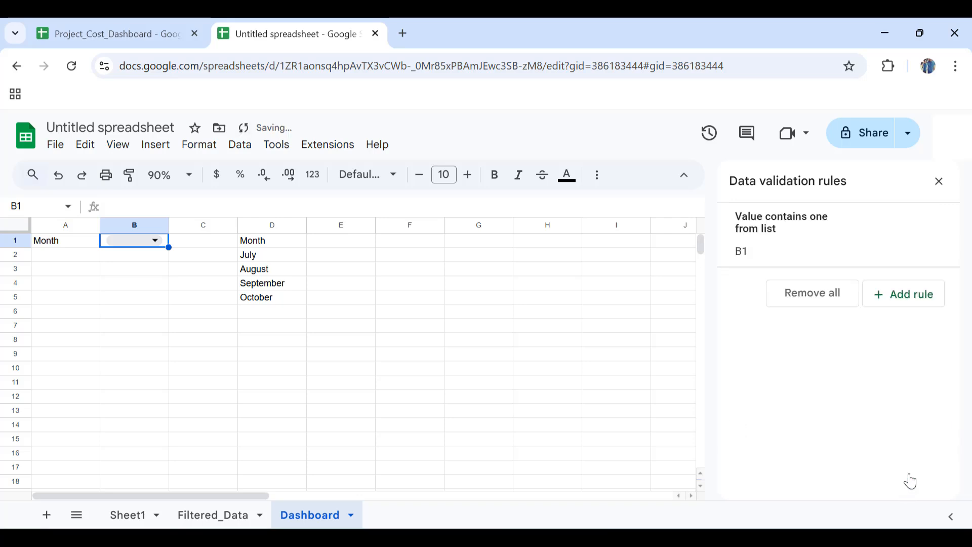
Clear the helper month list from column D and check the options offered by the B1 dropdown
{"action": "left_click", "coordinate": [264, 227]}
{"action": "key", "text": "Delete"}
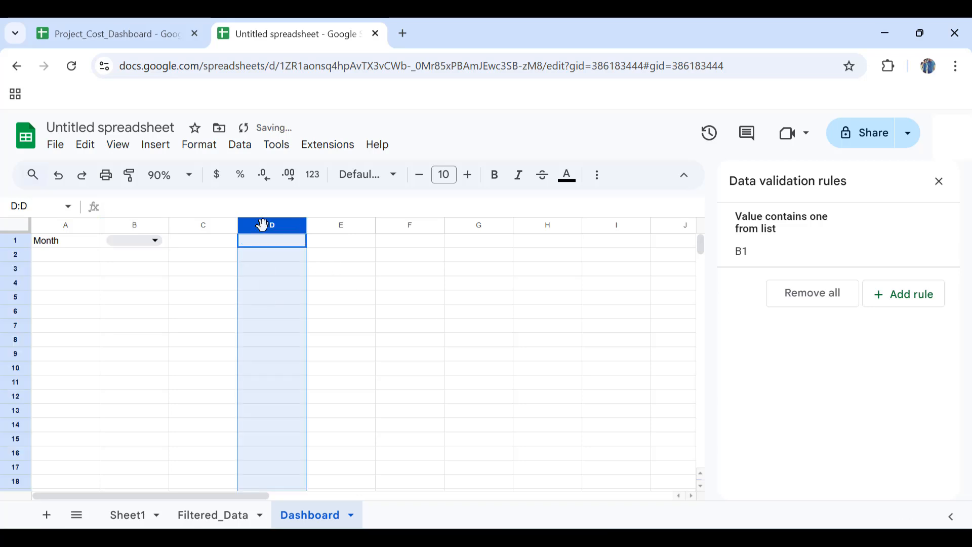
{"action": "left_click", "coordinate": [214, 273]}
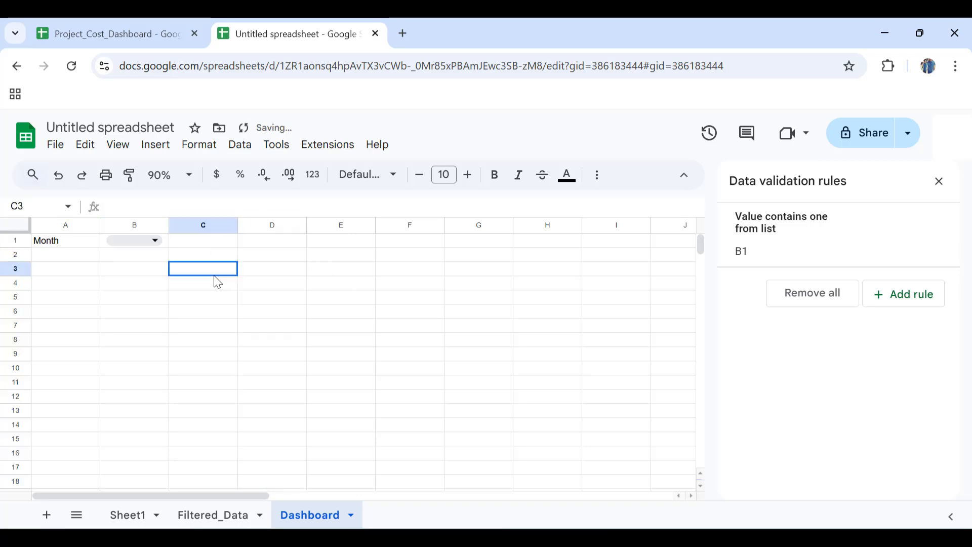
{"action": "left_click", "coordinate": [155, 241]}
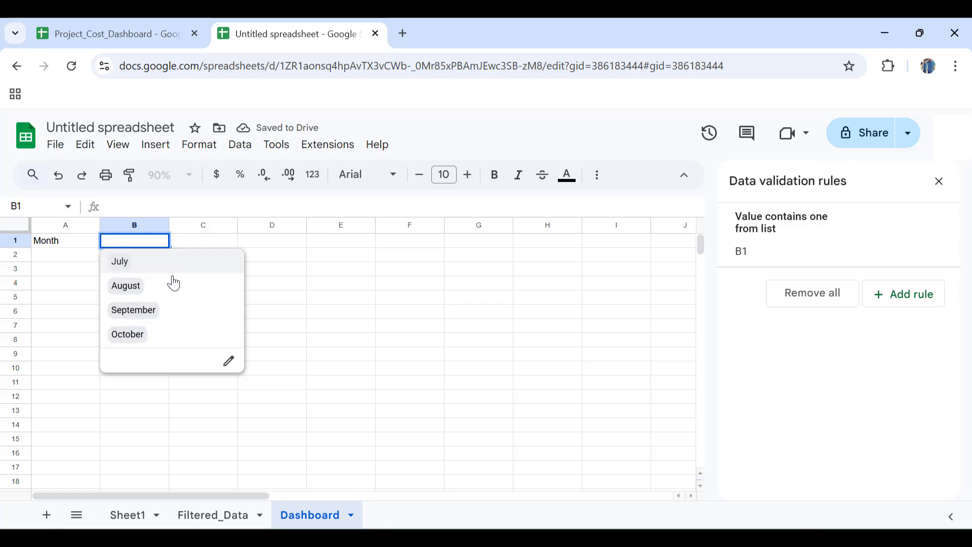
{"action": "left_click", "coordinate": [293, 283]}
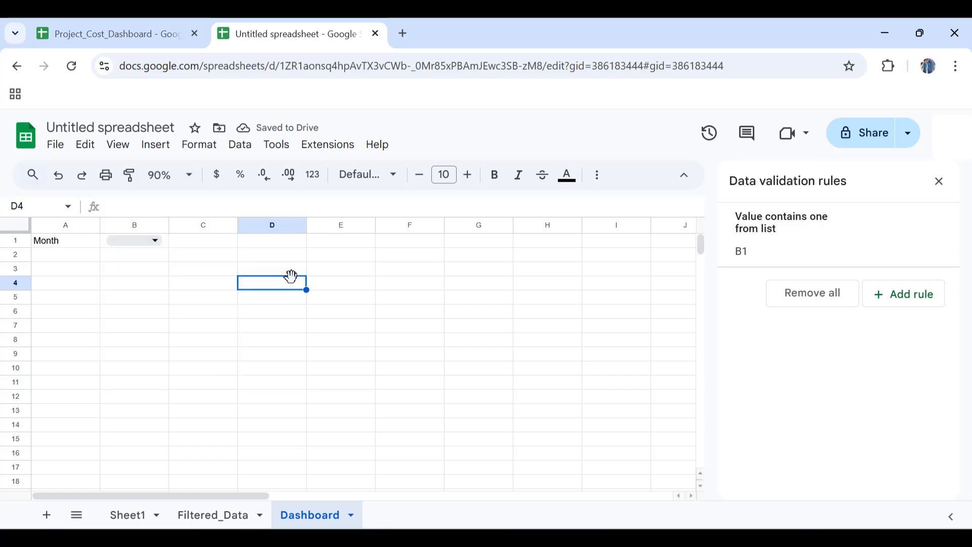
Copy the header row A1:I1 from Sheet1 into Filtered_Data starting at cell A1, and close the data validation settings
{"action": "left_click", "coordinate": [212, 514]}
{"action": "left_click", "coordinate": [127, 515]}
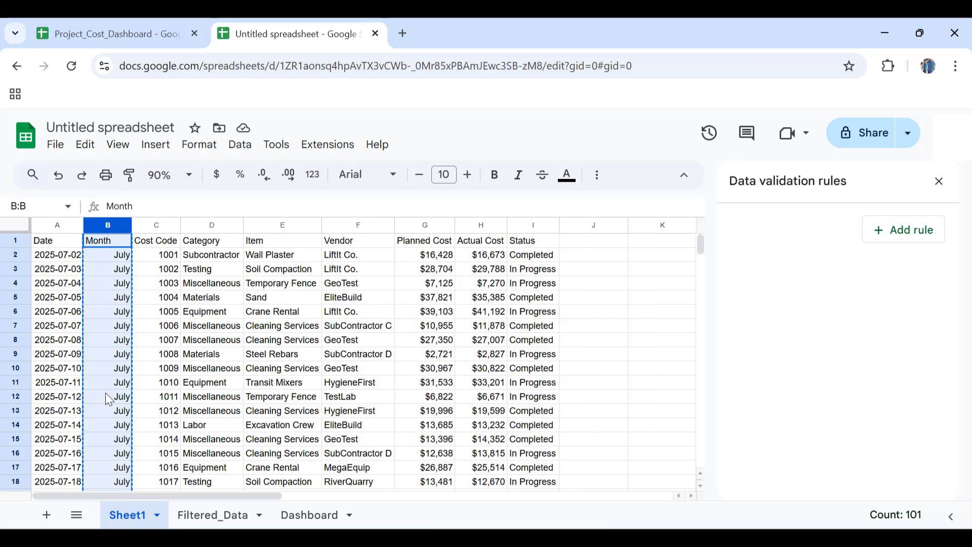
{"action": "left_click_drag", "start_coordinate": [50, 243], "coordinate": [520, 246]}
{"action": "key", "text": "ctrl+c"}
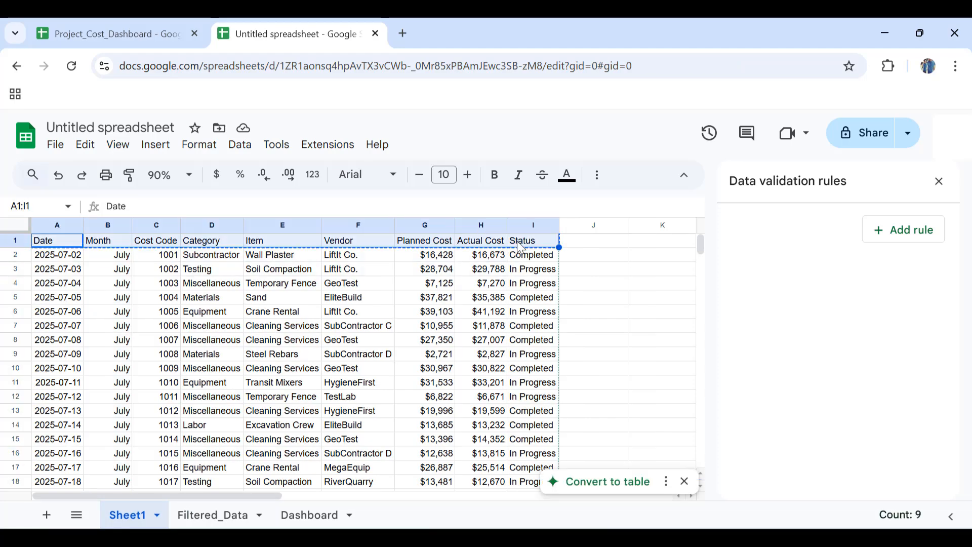
{"action": "left_click", "coordinate": [186, 515]}
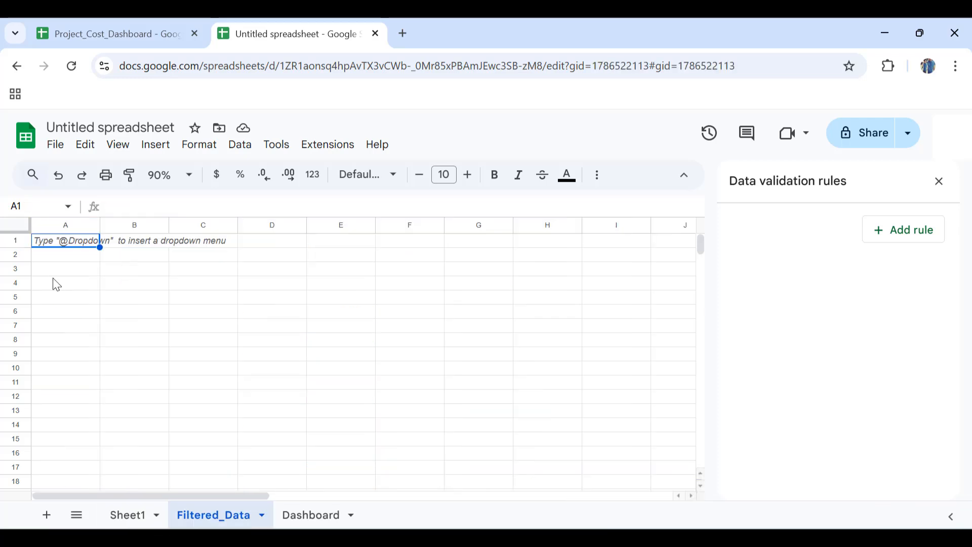
{"action": "key", "text": "ctrl+v"}
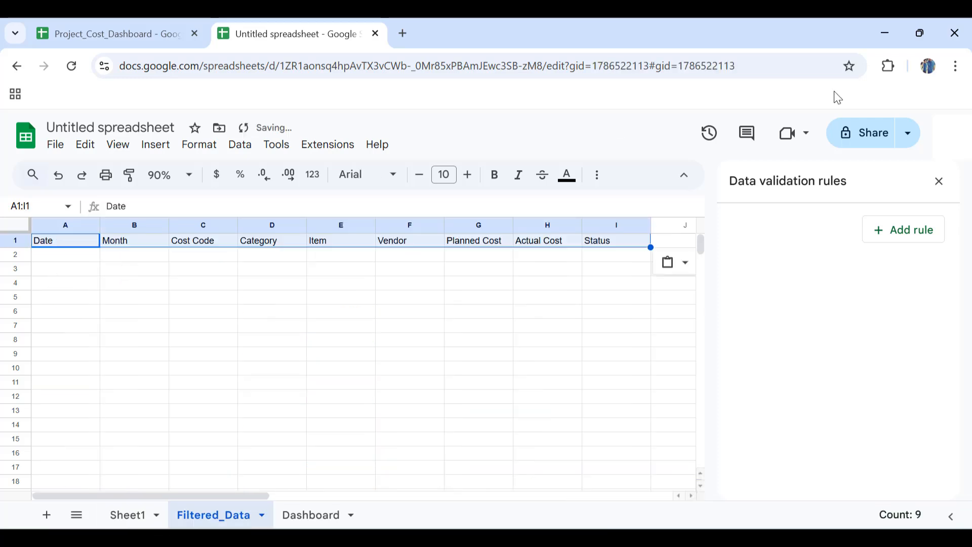
{"action": "left_click", "coordinate": [938, 181]}
Start a FILTER formula in cell A2 of Filtered_Data with Sheet1!A:I as its range
{"action": "left_click", "coordinate": [83, 256]}
{"action": "type", "text": "="}
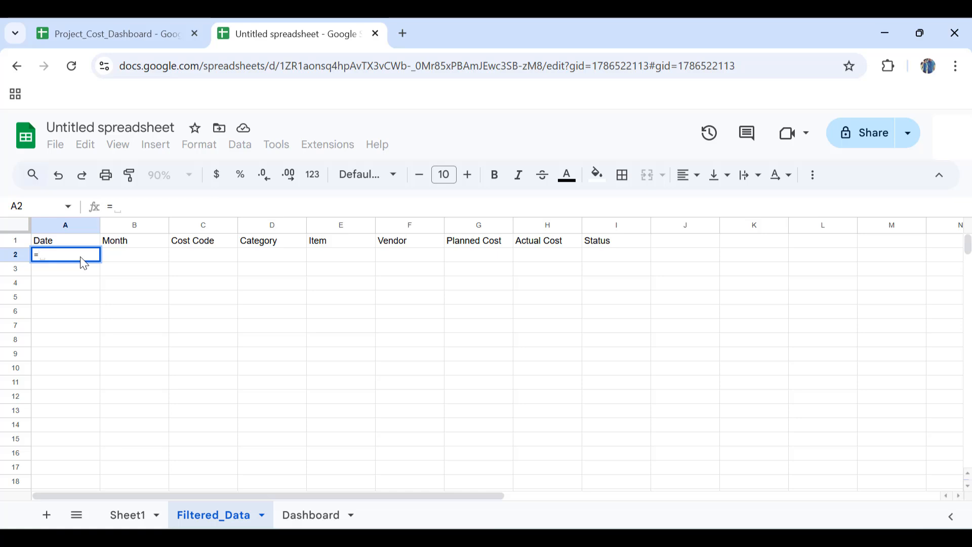
{"action": "type", "text": "filte"}
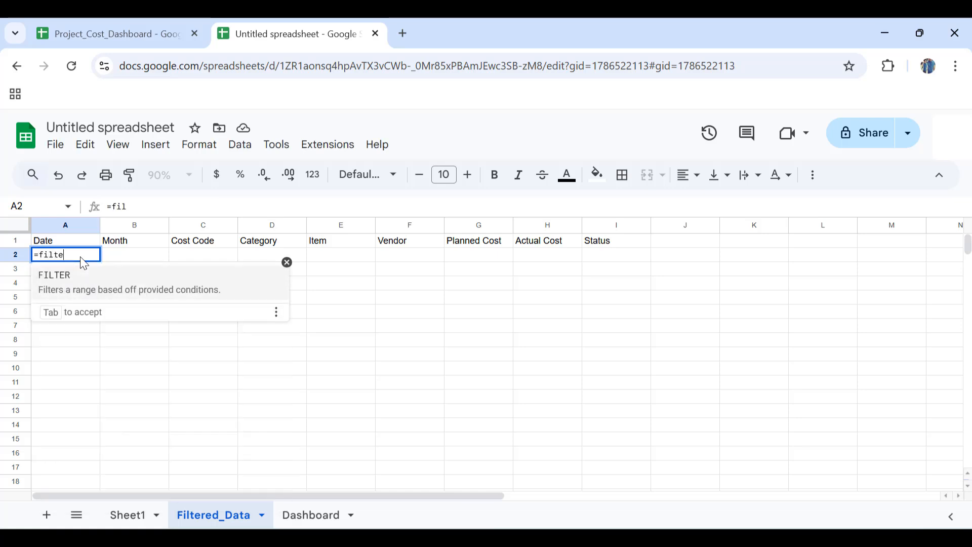
{"action": "type", "text": "r("}
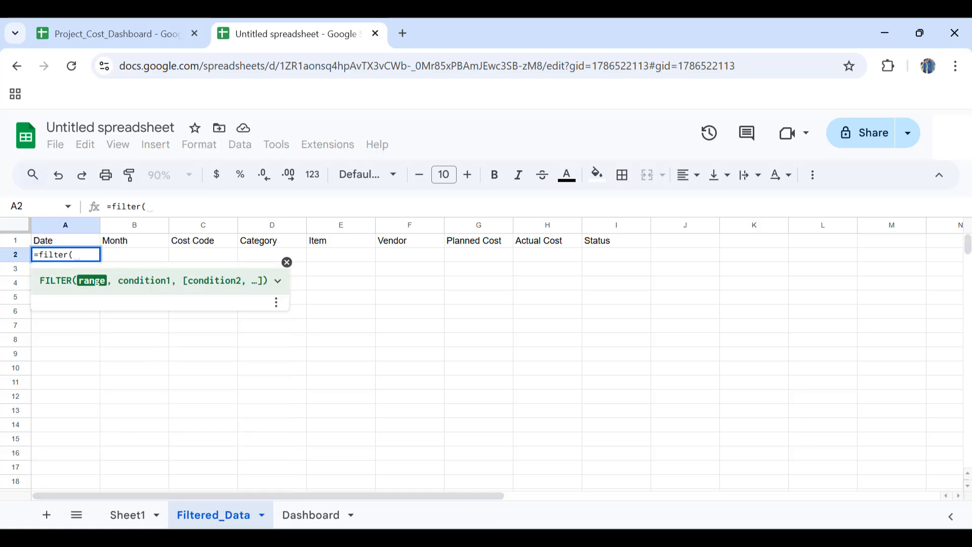
{"action": "left_click", "coordinate": [130, 516]}
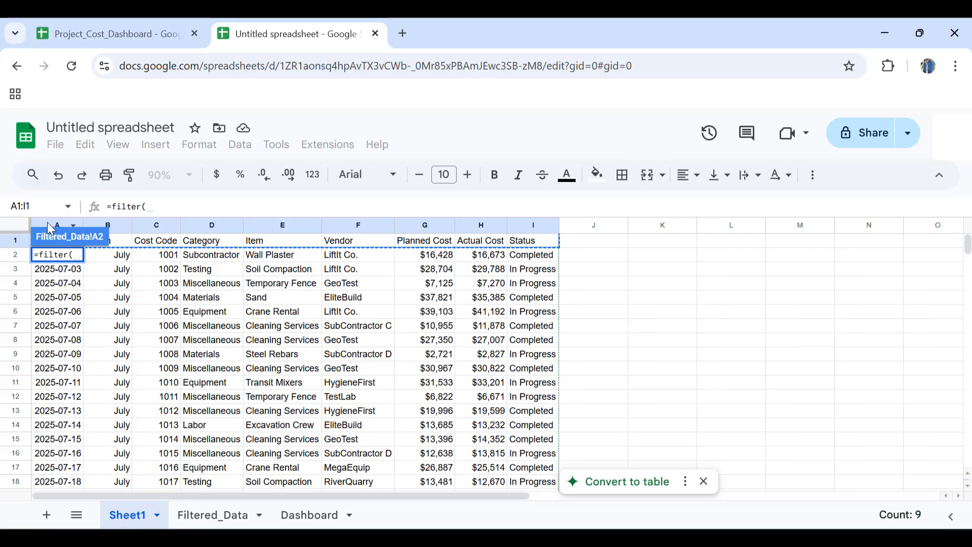
{"action": "left_click", "coordinate": [56, 226]}
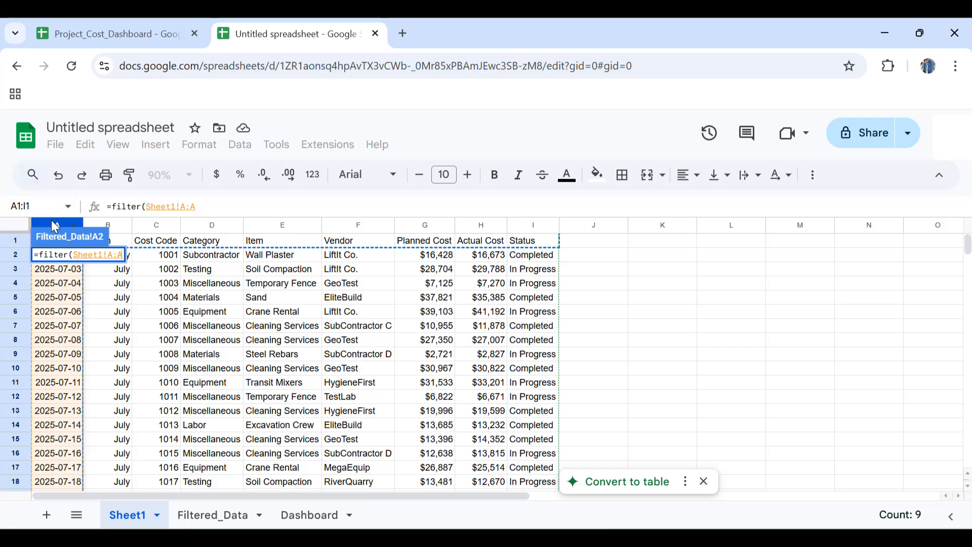
{"action": "left_click_drag", "start_coordinate": [54, 225], "coordinate": [542, 247]}
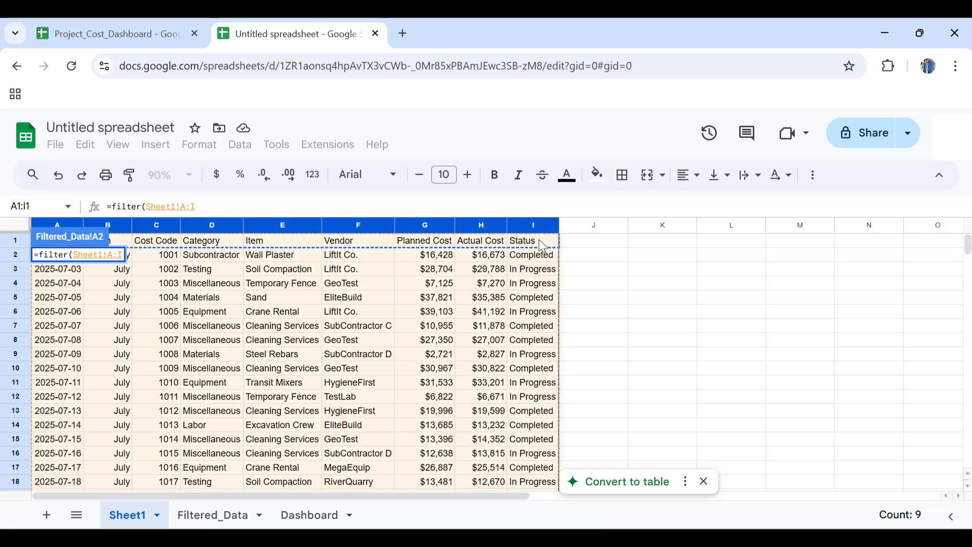
Complete the FILTER formula with the condition Sheet1!B:B=Dashboard!B1 and enter it
{"action": "type", "text": ","}
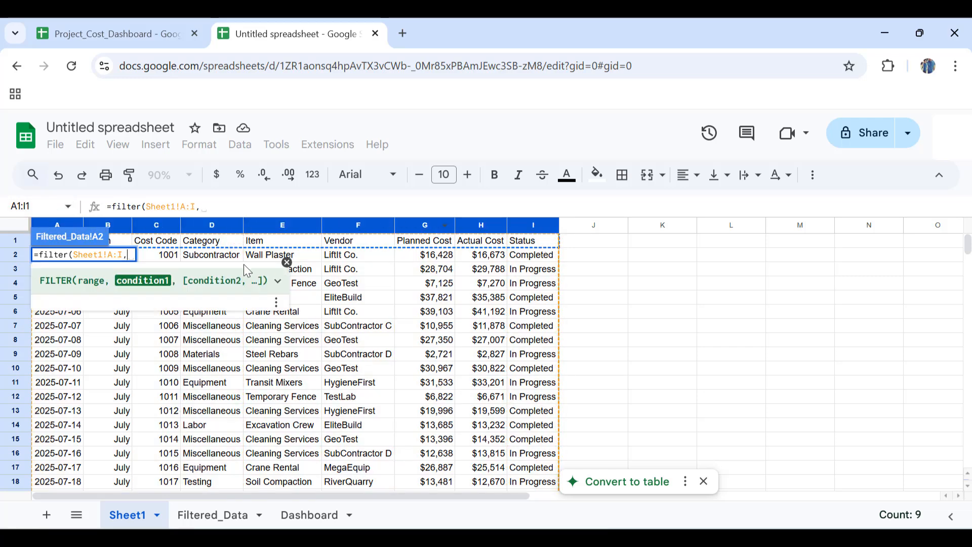
{"action": "left_click", "coordinate": [111, 226]}
{"action": "type", "text": "="}
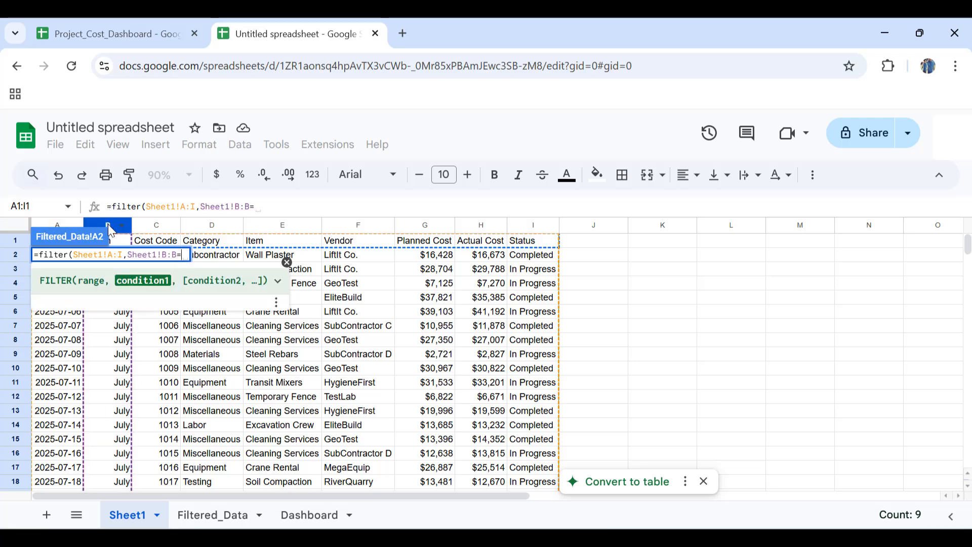
{"action": "left_click", "coordinate": [318, 515]}
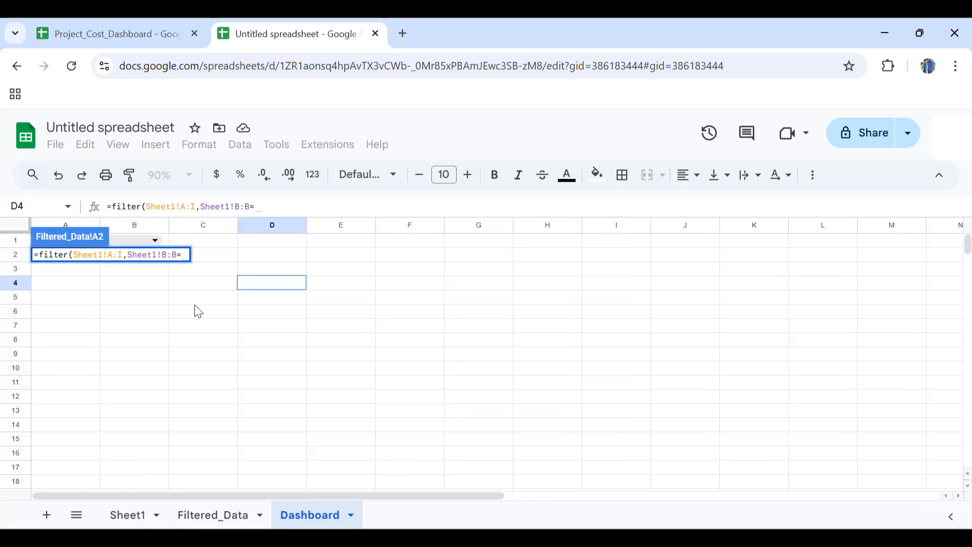
{"action": "left_click", "coordinate": [166, 241]}
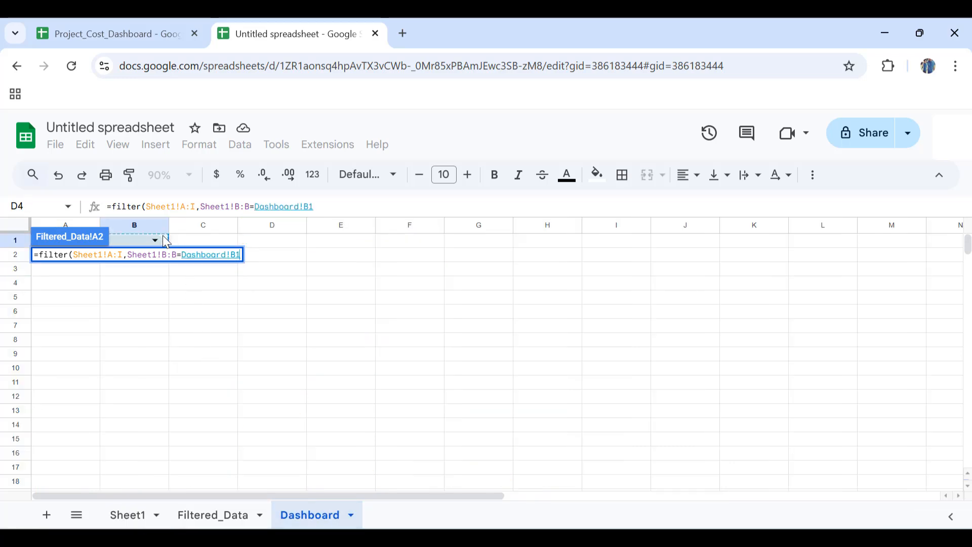
{"action": "key", "text": "Return"}
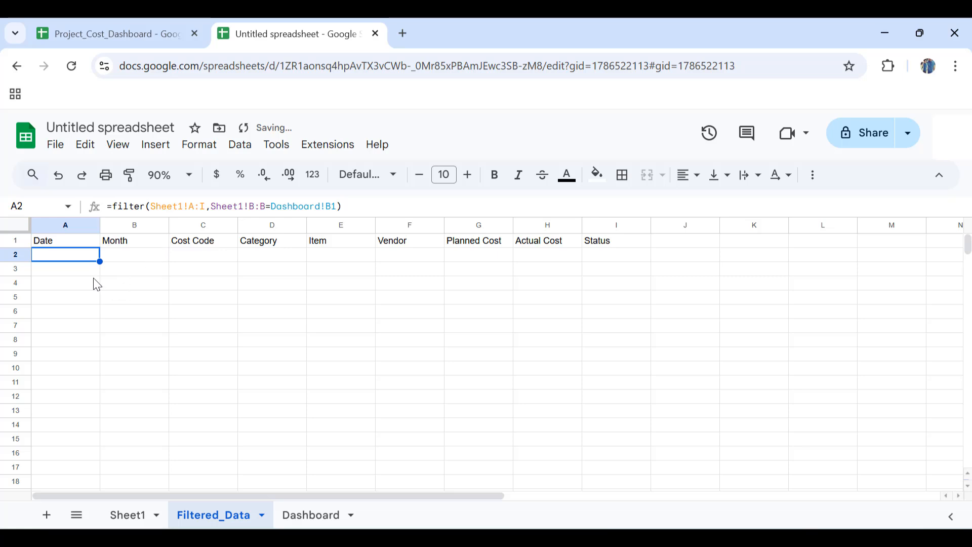
Choose August in the Dashboard month dropdown and review the filtered rows in Filtered_Data
{"action": "left_click", "coordinate": [314, 516]}
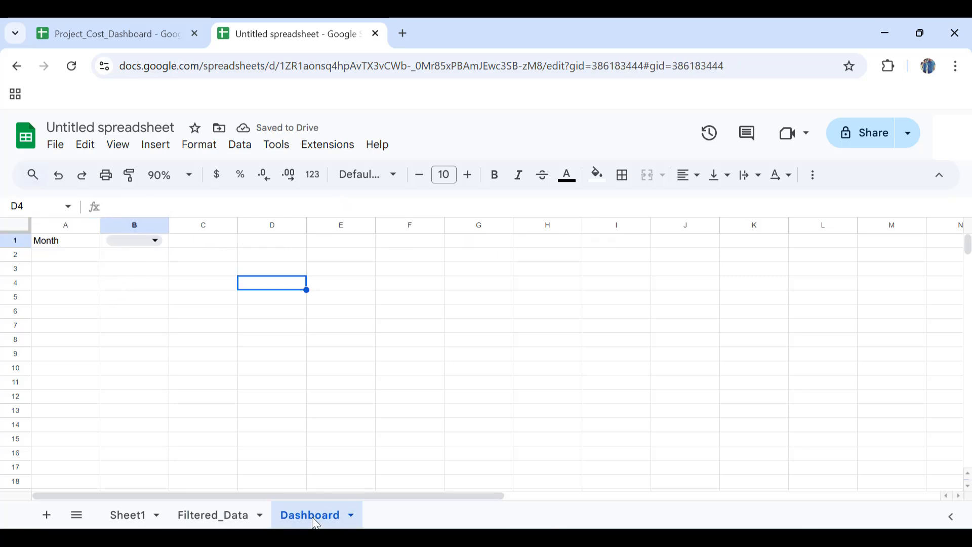
{"action": "left_click", "coordinate": [156, 241]}
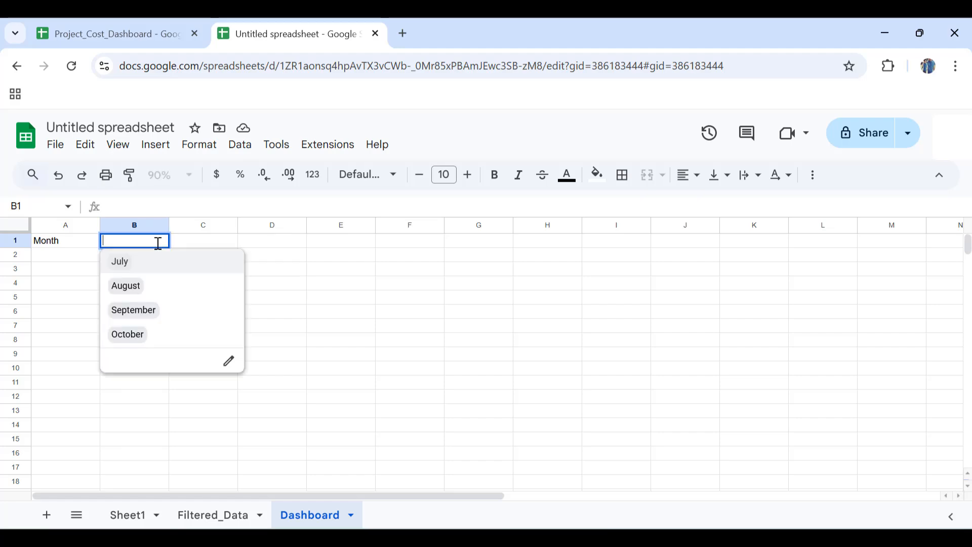
{"action": "left_click", "coordinate": [144, 287]}
{"action": "left_click", "coordinate": [236, 518]}
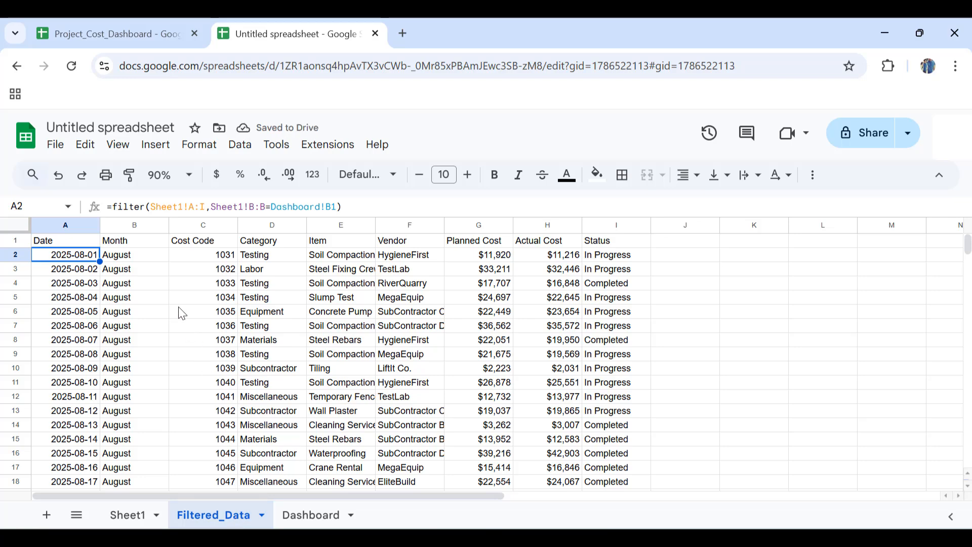
{"action": "scroll", "coordinate": [182, 314], "scroll_direction": "down", "scroll_amount": 2}
{"action": "scroll", "coordinate": [182, 314], "scroll_direction": "up", "scroll_amount": 2}
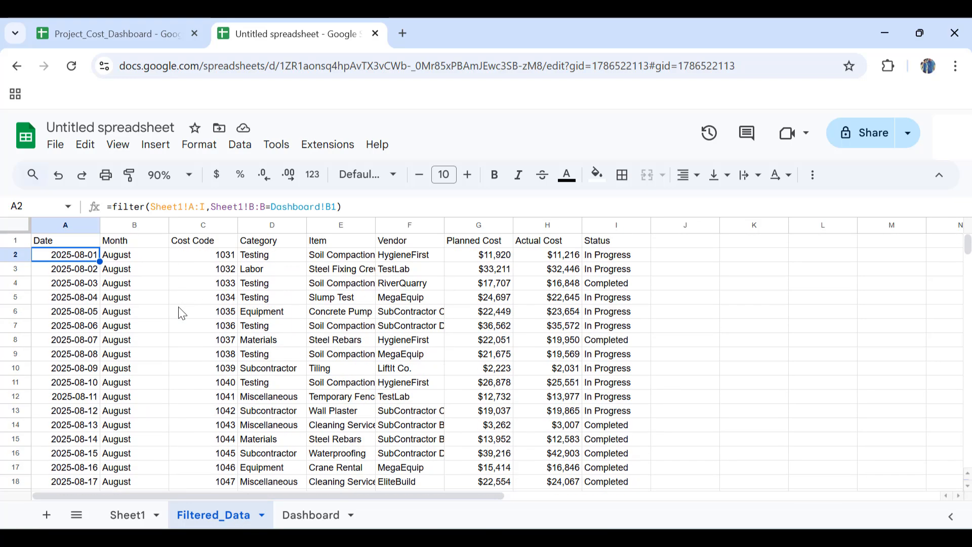
Widen column B on the Dashboard sheet and apply borders to all sides of cells A1:B1
{"action": "key", "text": "ctrl+shift+Page_Down"}
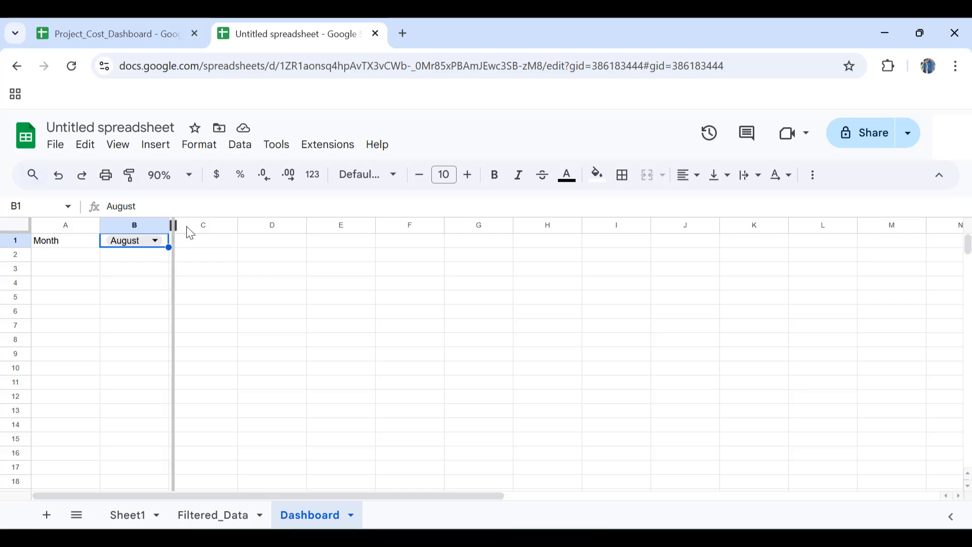
{"action": "left_click_drag", "start_coordinate": [191, 233], "coordinate": [201, 225]}
{"action": "left_click_drag", "start_coordinate": [85, 249], "coordinate": [184, 241]}
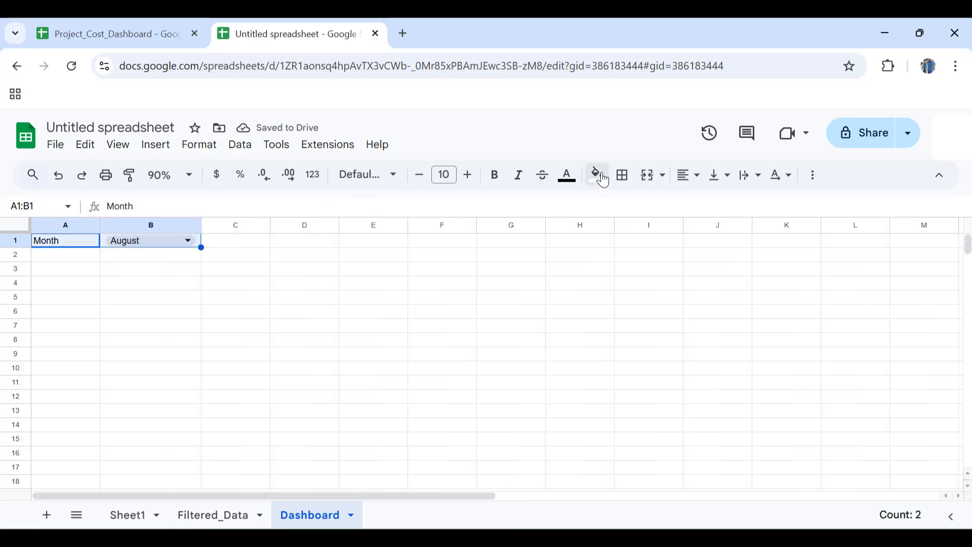
{"action": "left_click", "coordinate": [622, 176]}
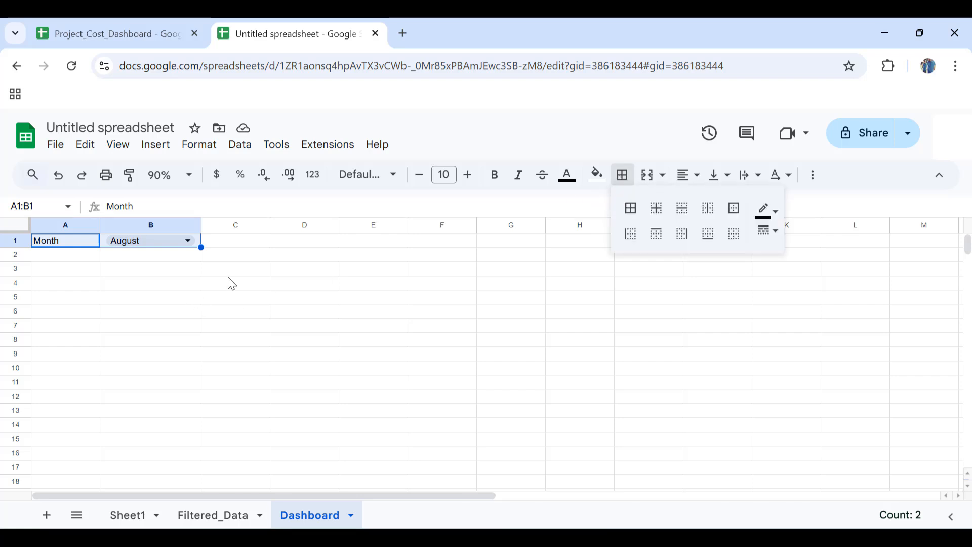
{"action": "left_click", "coordinate": [304, 303]}
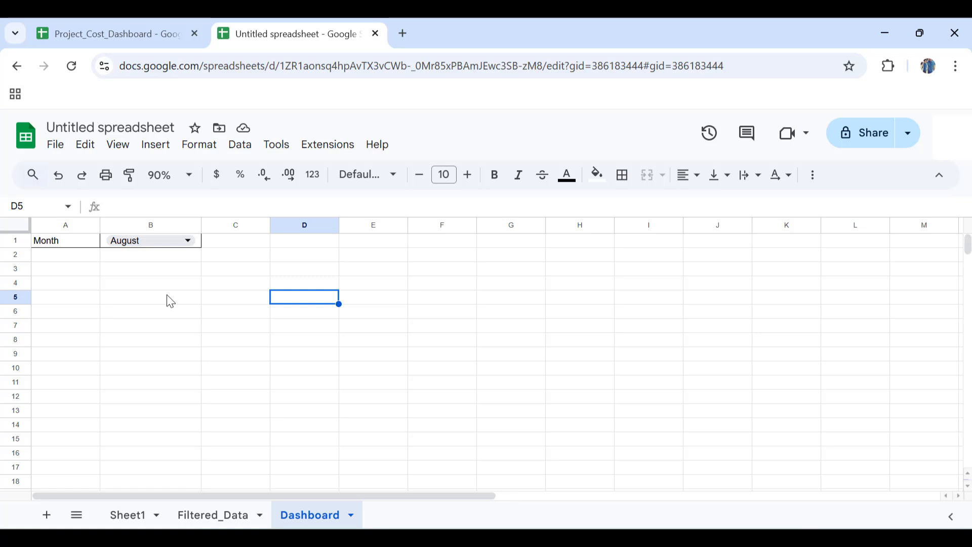
Insert a chart based on the Planned Cost column G of the Filtered_Data sheet
{"action": "left_click", "coordinate": [207, 516]}
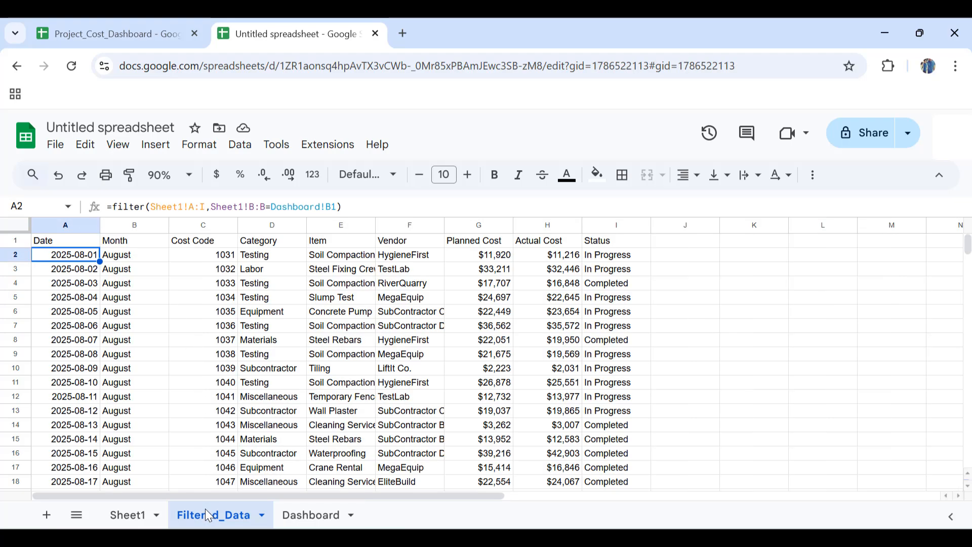
{"action": "left_click", "coordinate": [476, 226]}
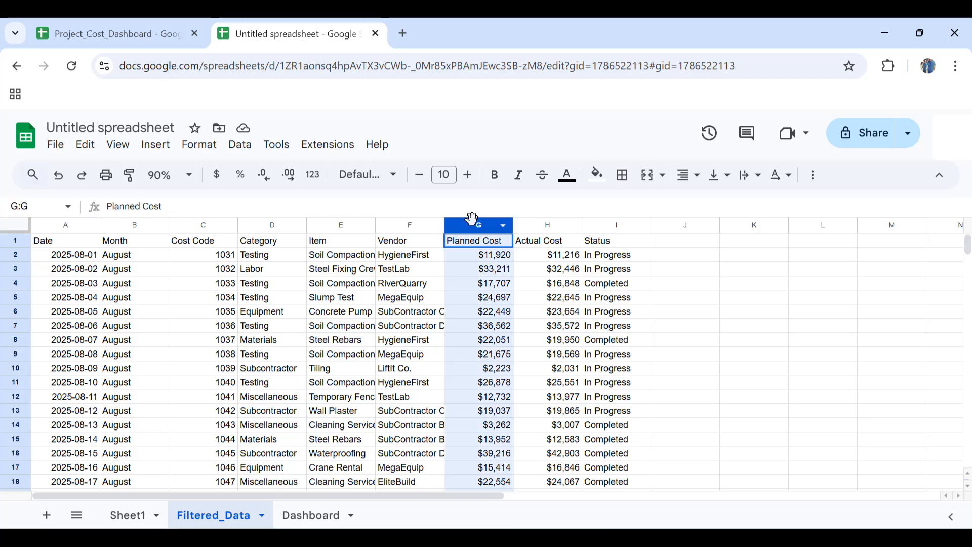
{"action": "left_click", "coordinate": [162, 150]}
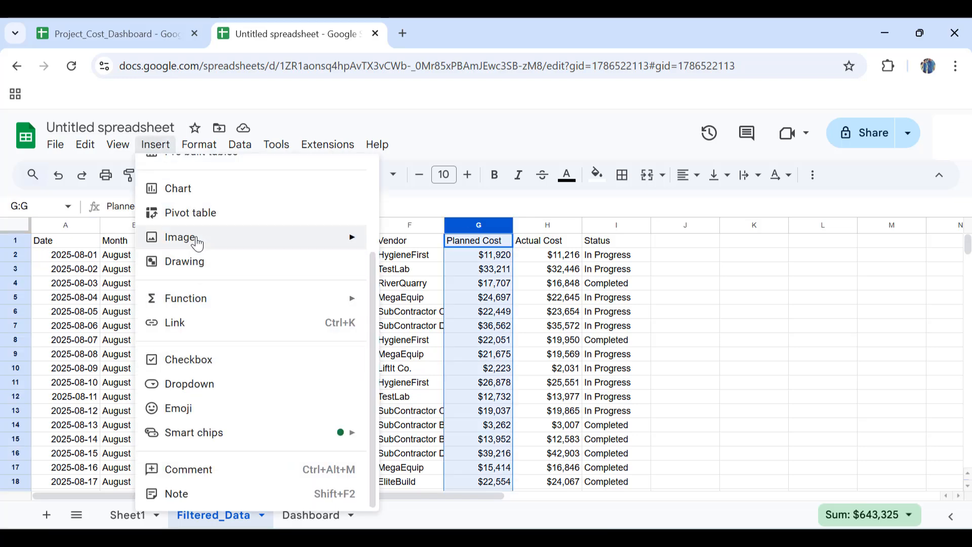
{"action": "left_click", "coordinate": [187, 253]}
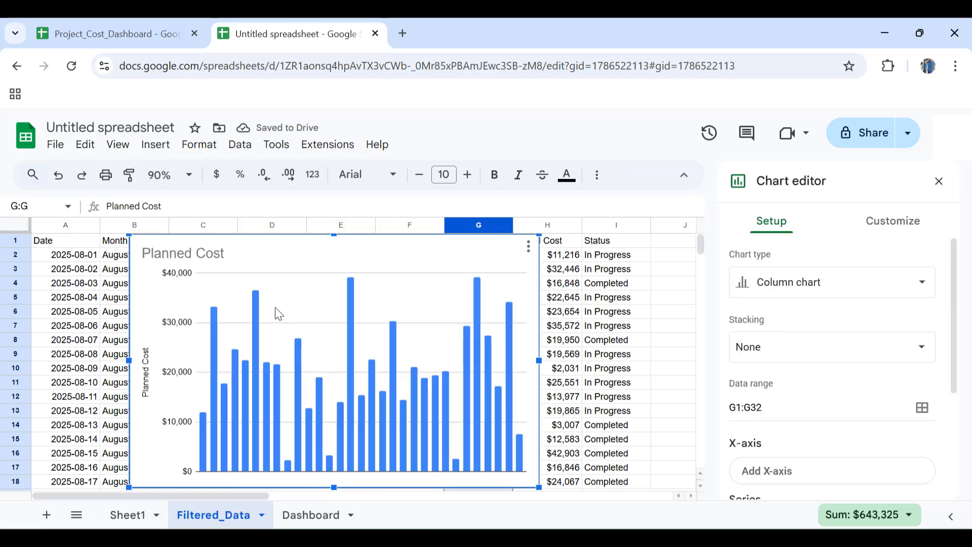
Change the Planned Cost chart's type to Scorecard chart
{"action": "left_click", "coordinate": [824, 289]}
{"action": "scroll", "coordinate": [805, 431], "scroll_direction": "down", "scroll_amount": 5}
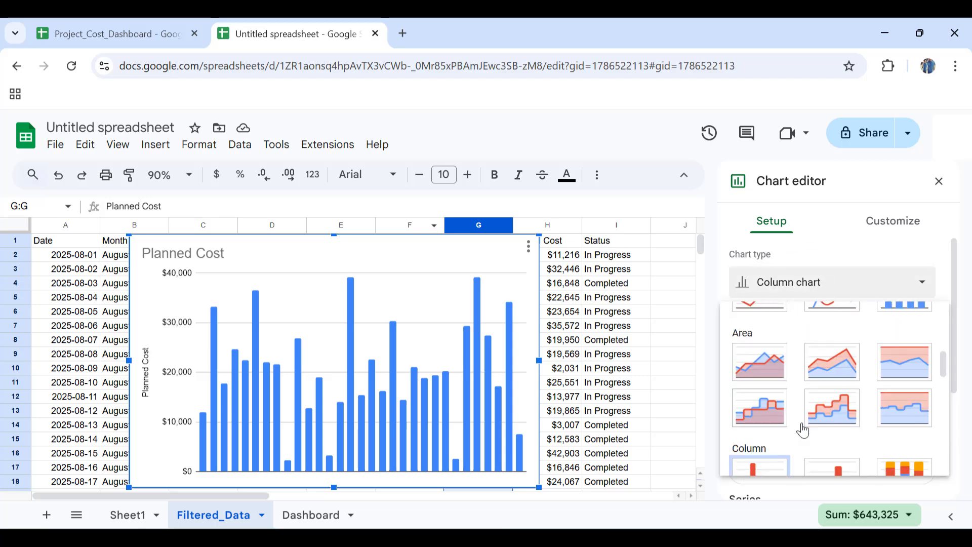
{"action": "scroll", "coordinate": [803, 430], "scroll_direction": "down", "scroll_amount": 10}
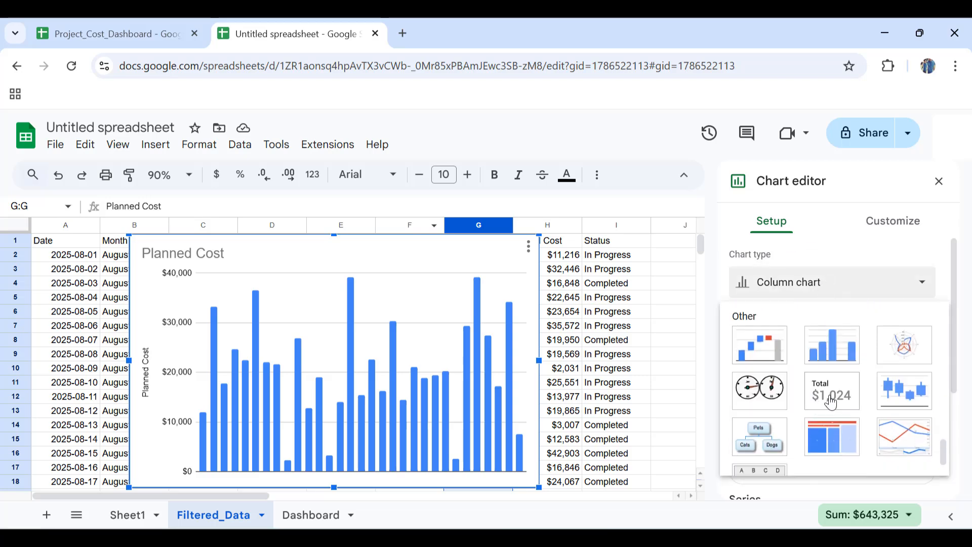
{"action": "left_click", "coordinate": [831, 400]}
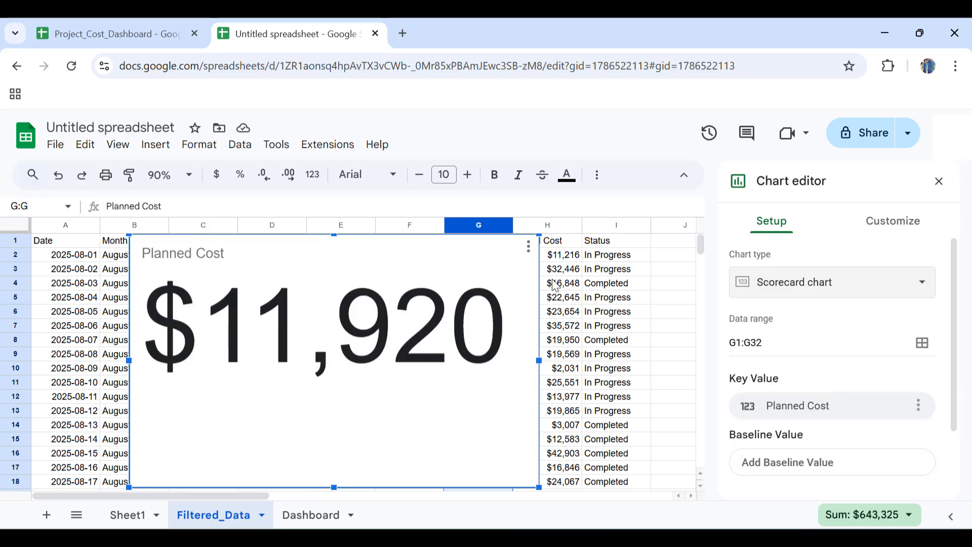
Move the scorecard clear of the cost columns and aggregate its Planned Cost key value by Sum
{"action": "left_click_drag", "start_coordinate": [533, 279], "coordinate": [463, 304]}
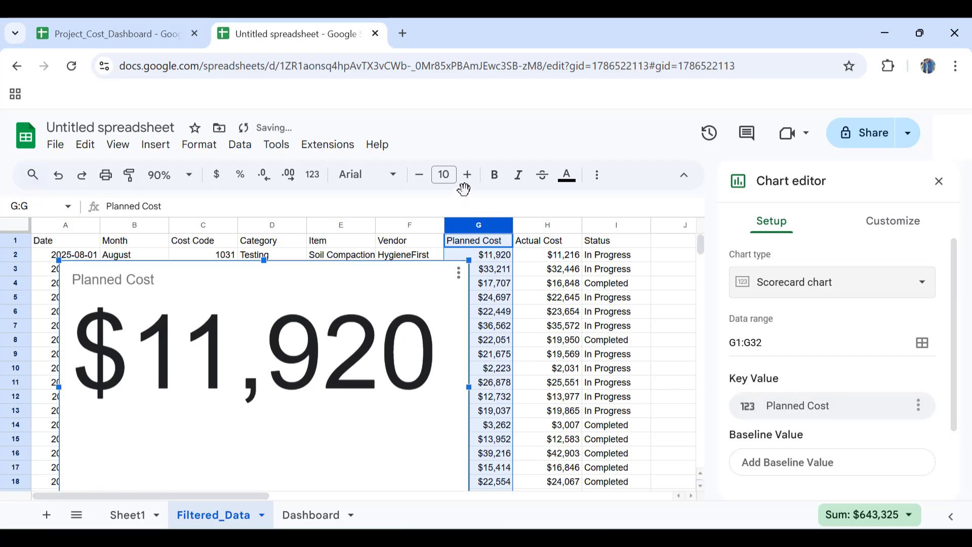
{"action": "scroll", "coordinate": [762, 416], "scroll_direction": "down", "scroll_amount": 2}
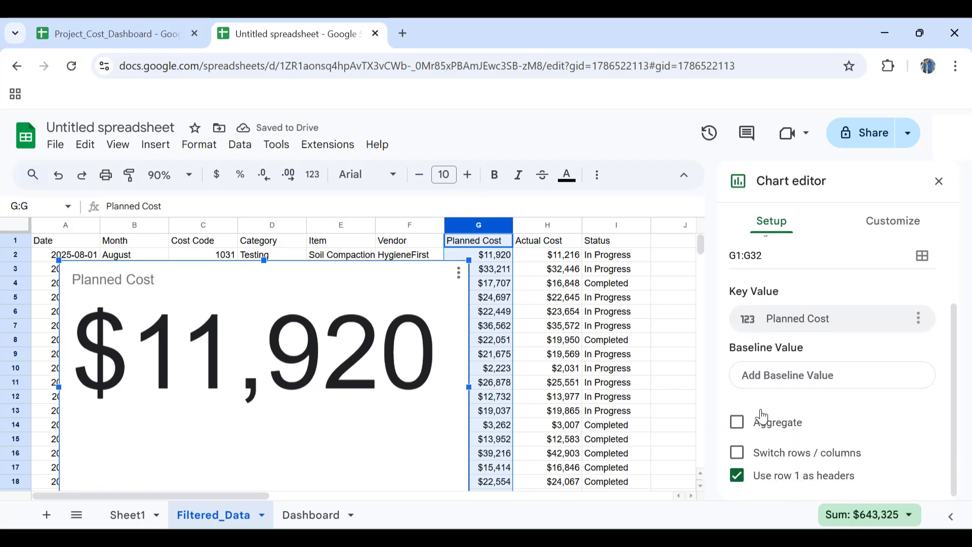
{"action": "left_click", "coordinate": [737, 423]}
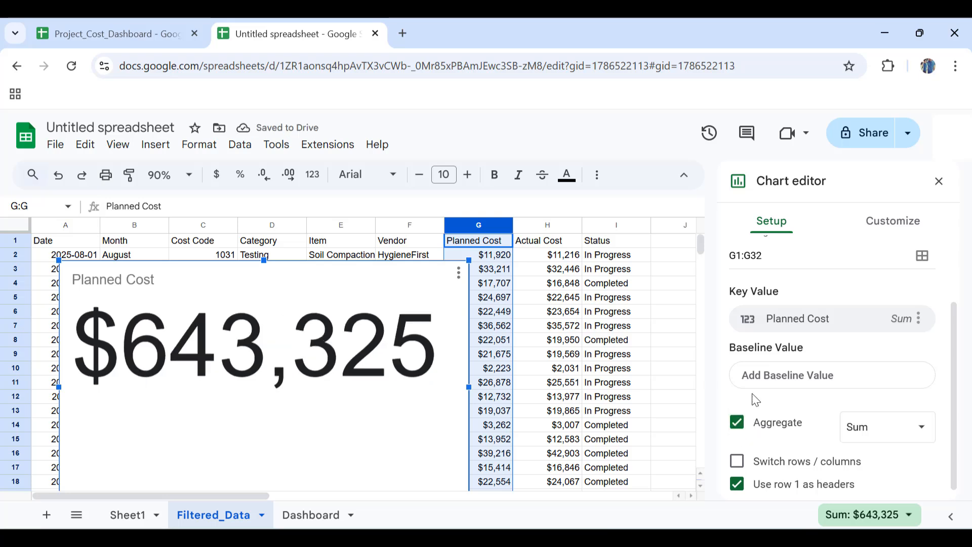
Add the Actual Cost column Filtered_Data!H:H as the scorecard's baseline value and close the chart editor
{"action": "left_click", "coordinate": [770, 386]}
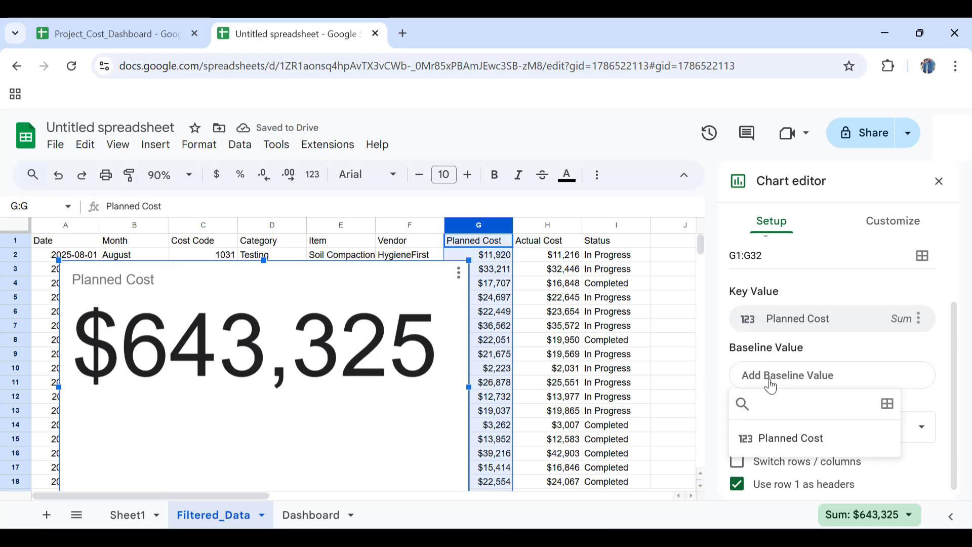
{"action": "left_click", "coordinate": [887, 405]}
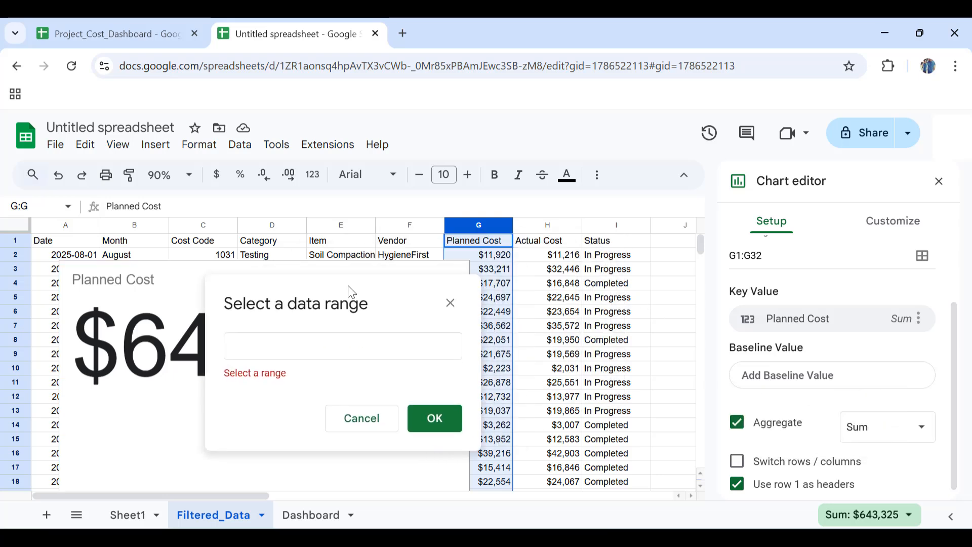
{"action": "left_click", "coordinate": [543, 229]}
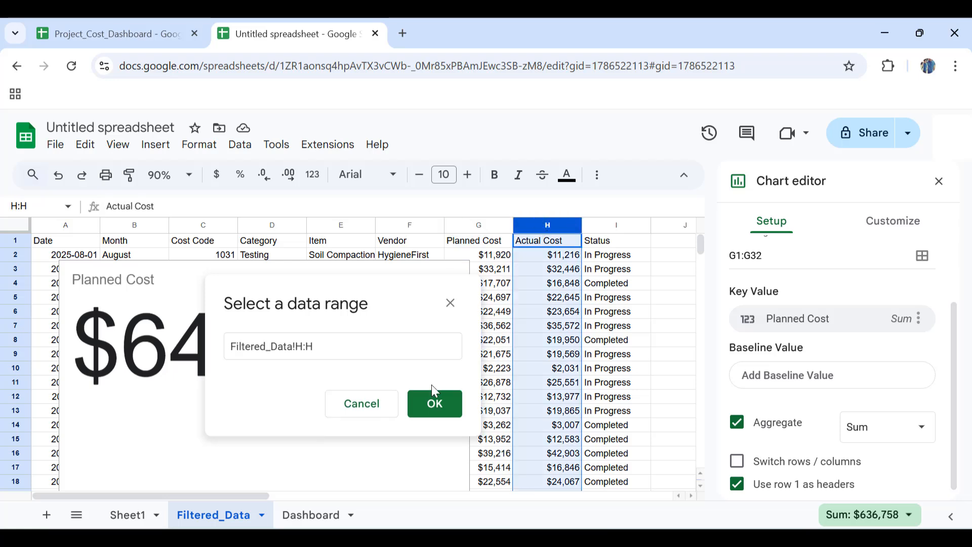
{"action": "left_click", "coordinate": [434, 410]}
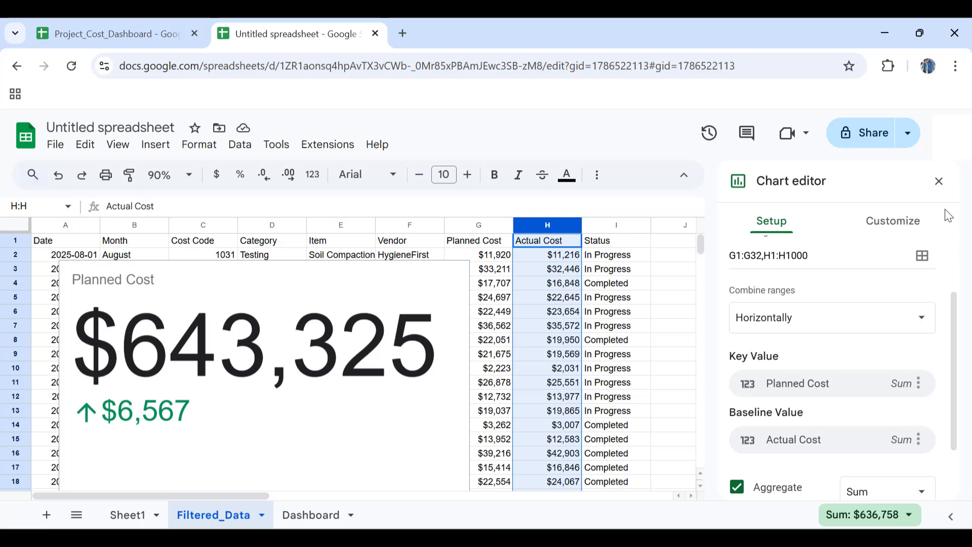
{"action": "left_click", "coordinate": [939, 185]}
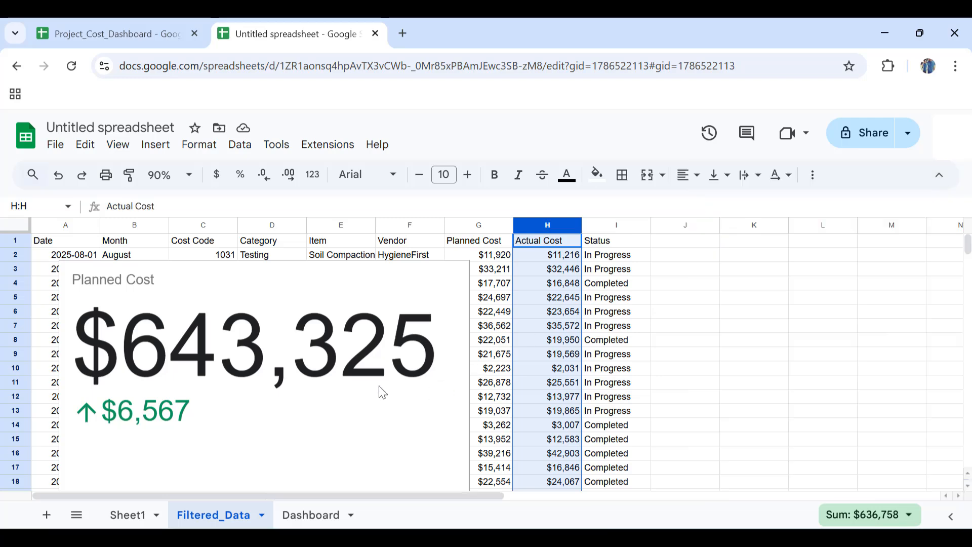
Copy the Planned Cost scorecard from Filtered_Data and paste it into the Dashboard sheet
{"action": "left_click", "coordinate": [373, 397]}
{"action": "scroll", "coordinate": [373, 397], "scroll_direction": "down", "scroll_amount": 1}
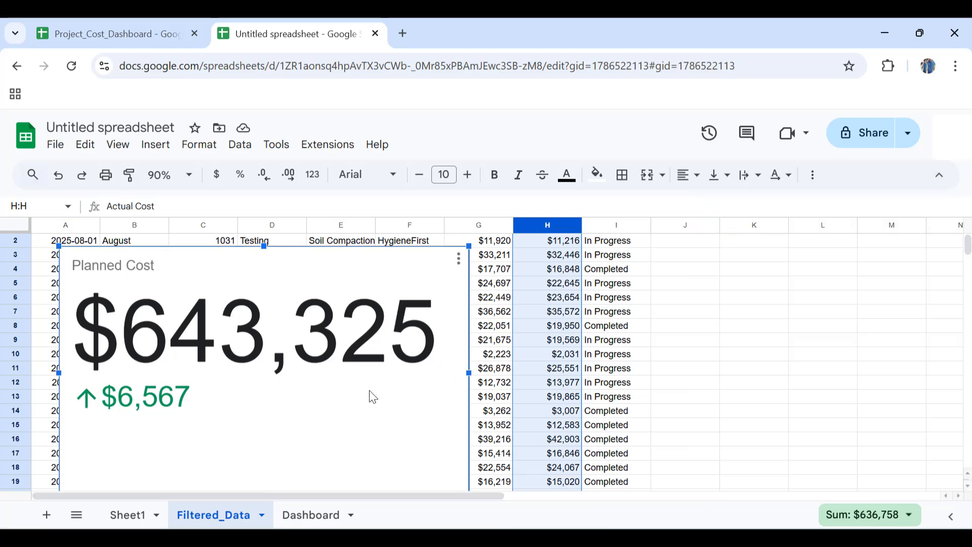
{"action": "key", "text": "Escape"}
{"action": "left_click", "coordinate": [311, 514]}
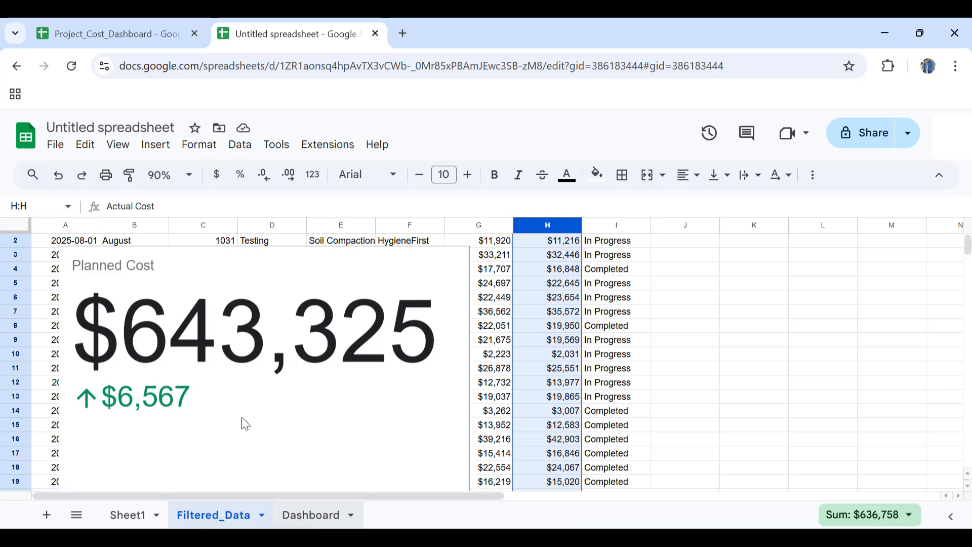
{"action": "left_click", "coordinate": [185, 358]}
{"action": "key", "text": "ctrl+v"}
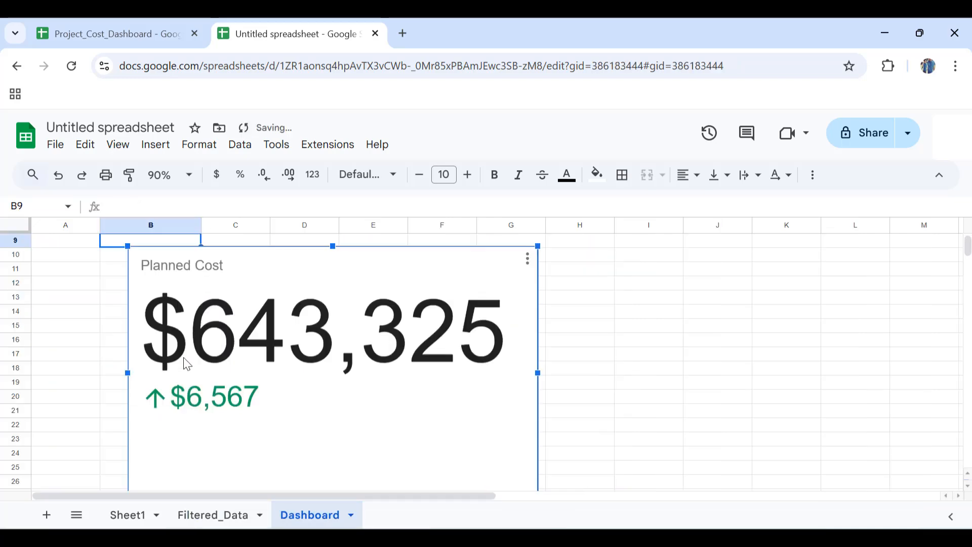
Place the scorecard below the month selector on Dashboard and resize it to span columns A:B, rows 3 to 8
{"action": "scroll", "coordinate": [243, 325], "scroll_direction": "up", "scroll_amount": 3}
{"action": "left_click_drag", "start_coordinate": [246, 386], "coordinate": [133, 277]}
{"action": "scroll", "coordinate": [133, 276], "scroll_direction": "down", "scroll_amount": 1}
{"action": "scroll", "coordinate": [133, 276], "scroll_direction": "down", "scroll_amount": 4}
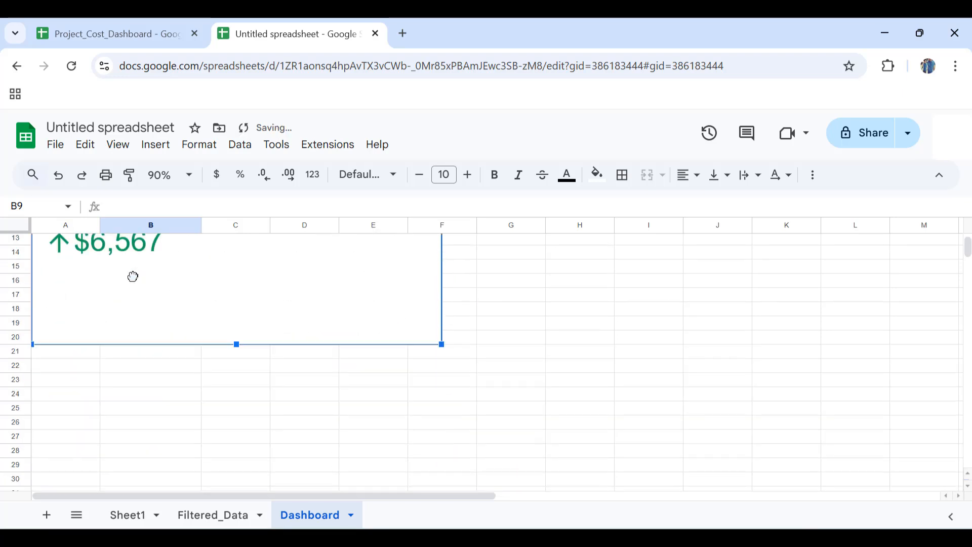
{"action": "left_click_drag", "start_coordinate": [442, 343], "coordinate": [217, 247]}
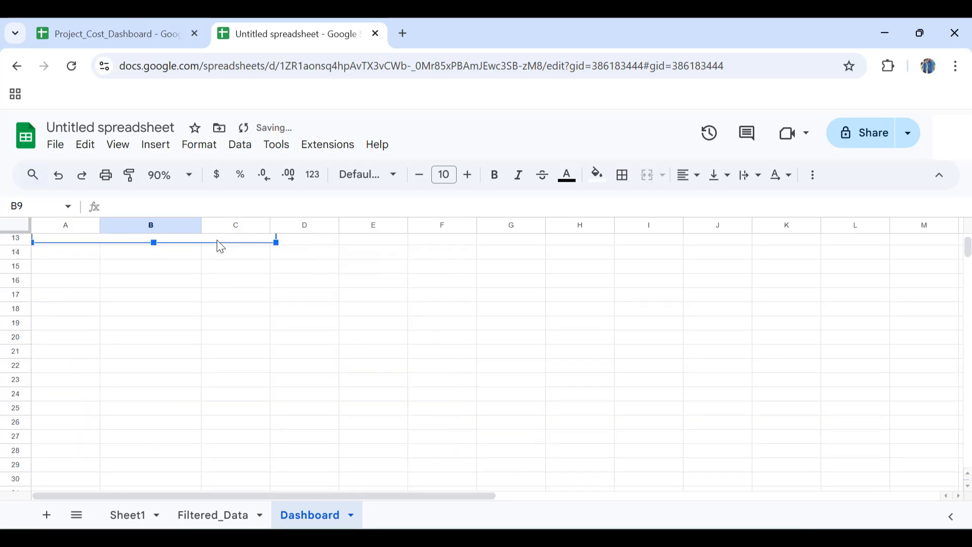
{"action": "scroll", "coordinate": [219, 245], "scroll_direction": "up", "scroll_amount": 4}
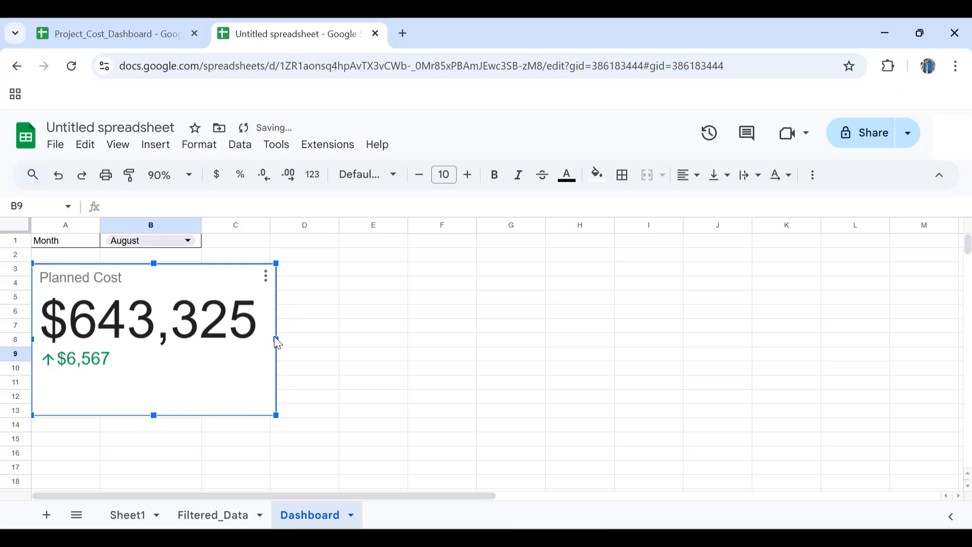
{"action": "left_click_drag", "start_coordinate": [277, 340], "coordinate": [202, 324]}
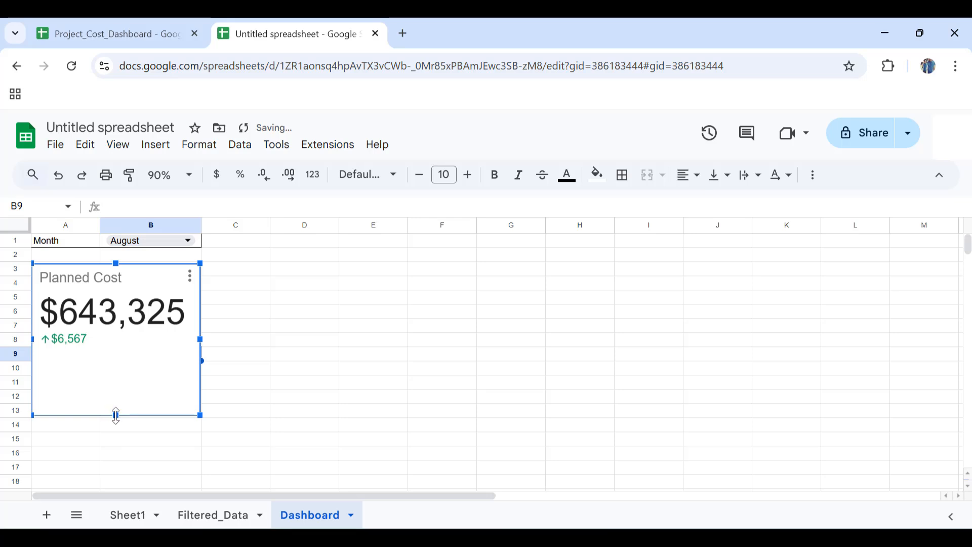
{"action": "left_click_drag", "start_coordinate": [116, 414], "coordinate": [127, 345]}
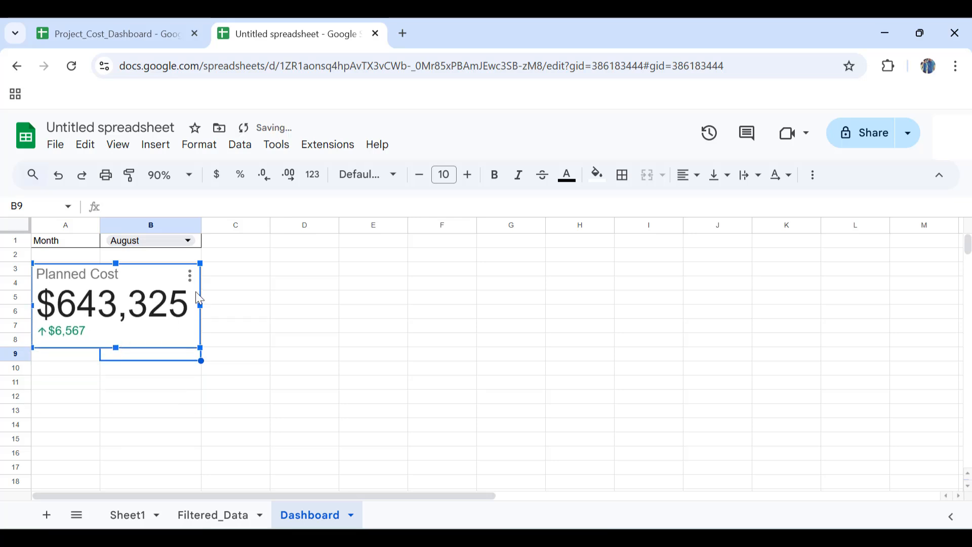
Change the scorecard's chart title to "Planned Cost vs Deficit" and set the title font size to 16
{"action": "left_click", "coordinate": [190, 279]}
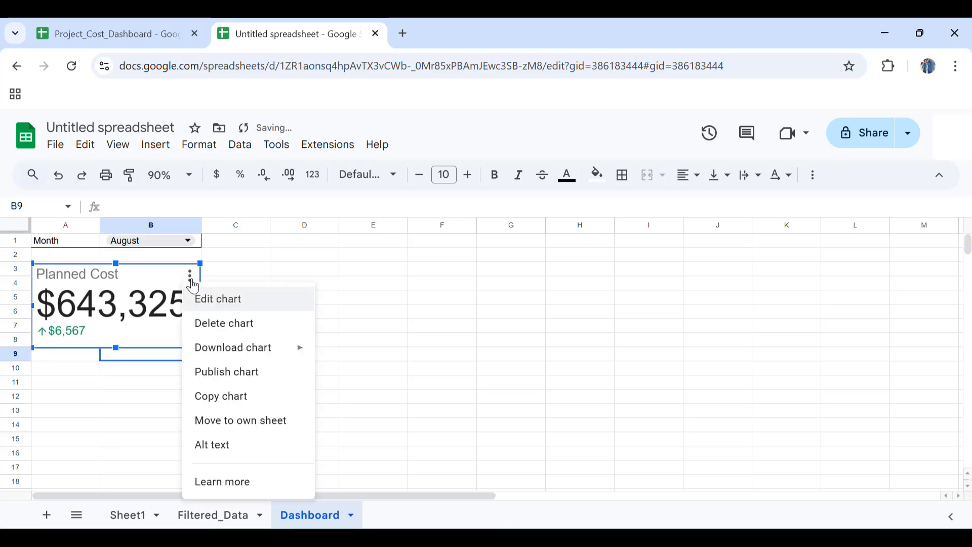
{"action": "left_click", "coordinate": [212, 302]}
{"action": "left_click", "coordinate": [893, 221]}
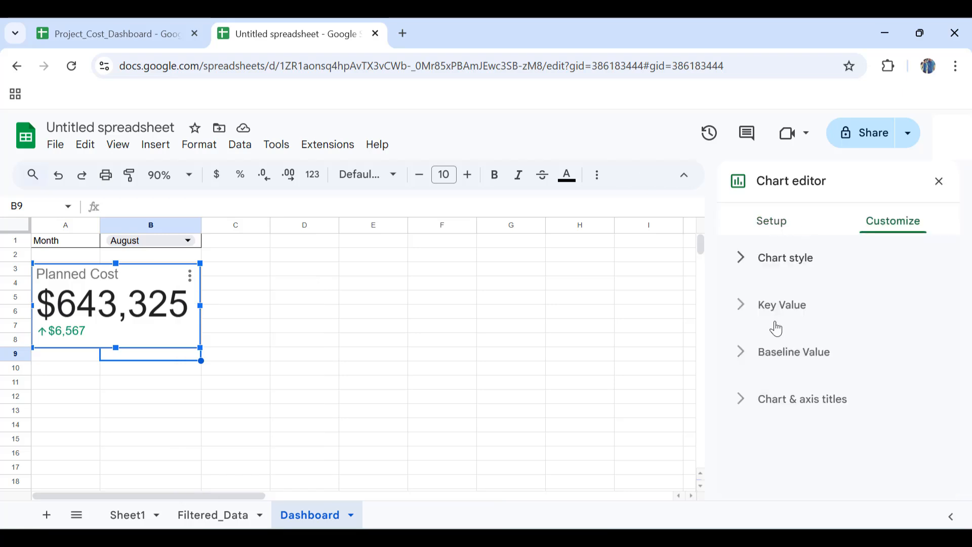
{"action": "left_click", "coordinate": [737, 402]}
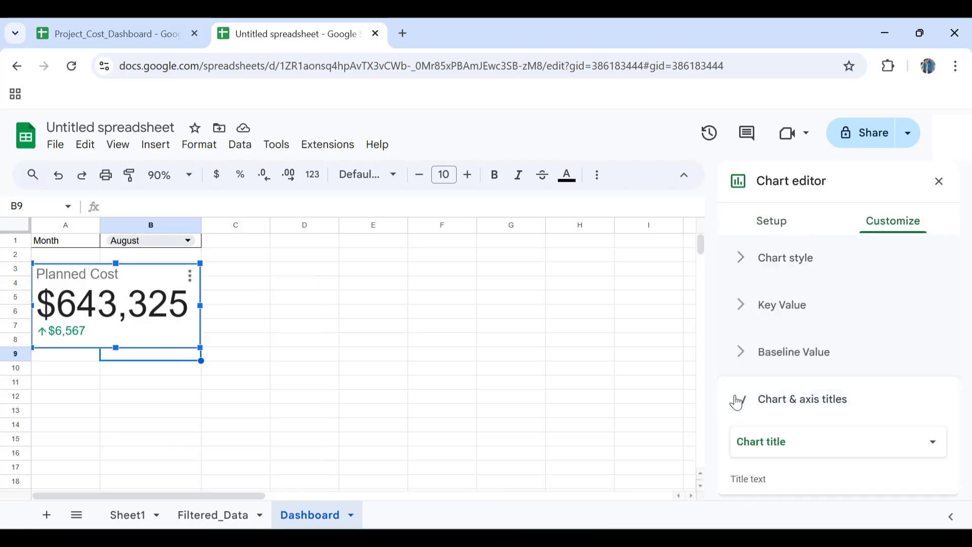
{"action": "left_click", "coordinate": [784, 446]}
{"action": "scroll", "coordinate": [796, 436], "scroll_direction": "down", "scroll_amount": 4}
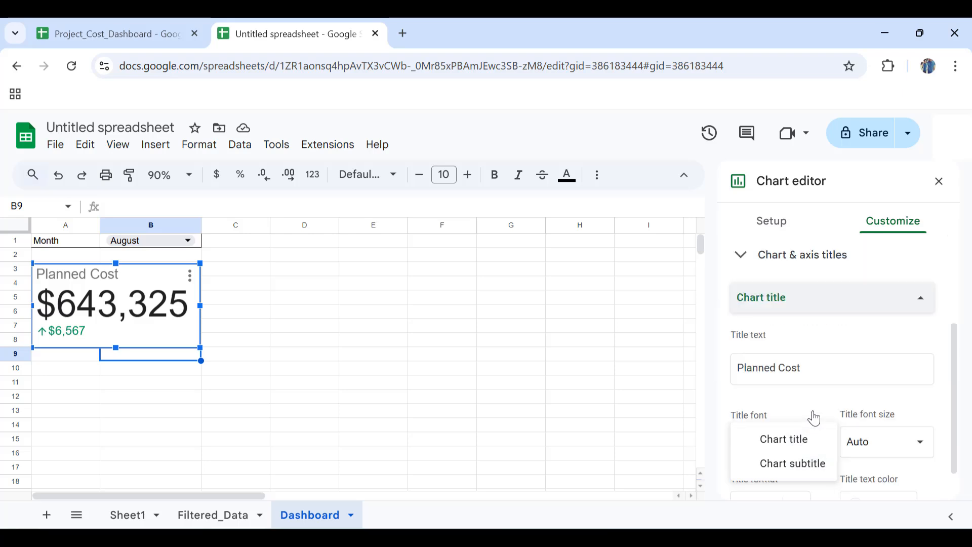
{"action": "left_click", "coordinate": [810, 329]}
{"action": "left_click", "coordinate": [846, 331]}
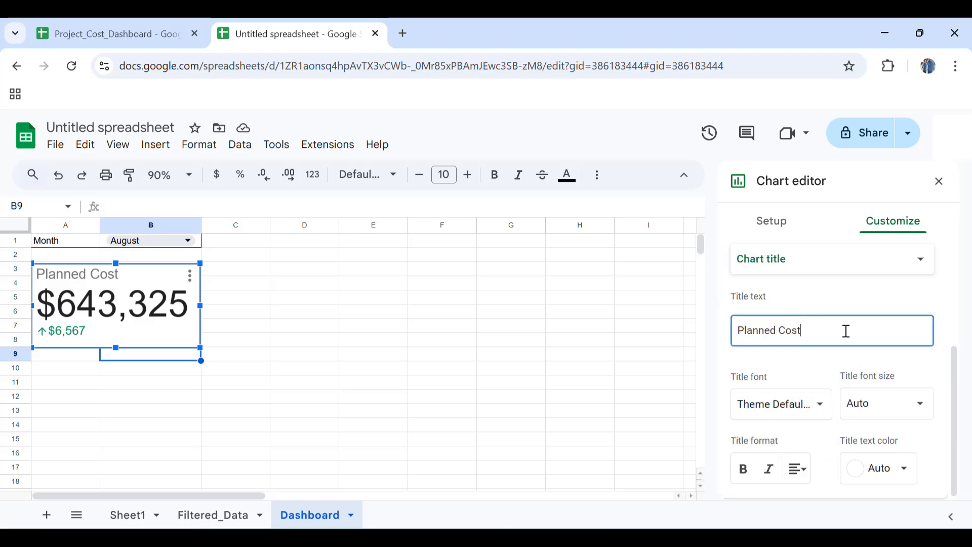
{"action": "type", "text": "vs Deficit"}
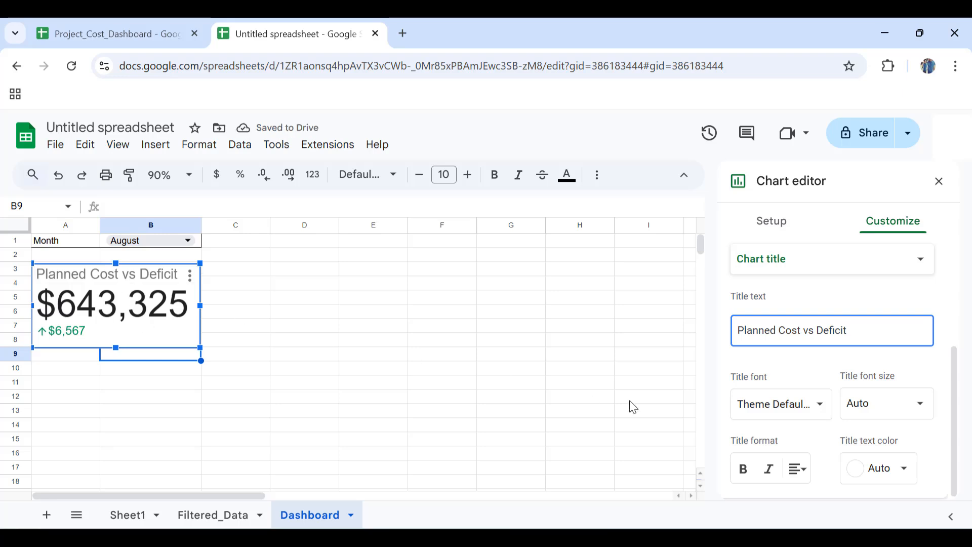
{"action": "left_click", "coordinate": [921, 409]}
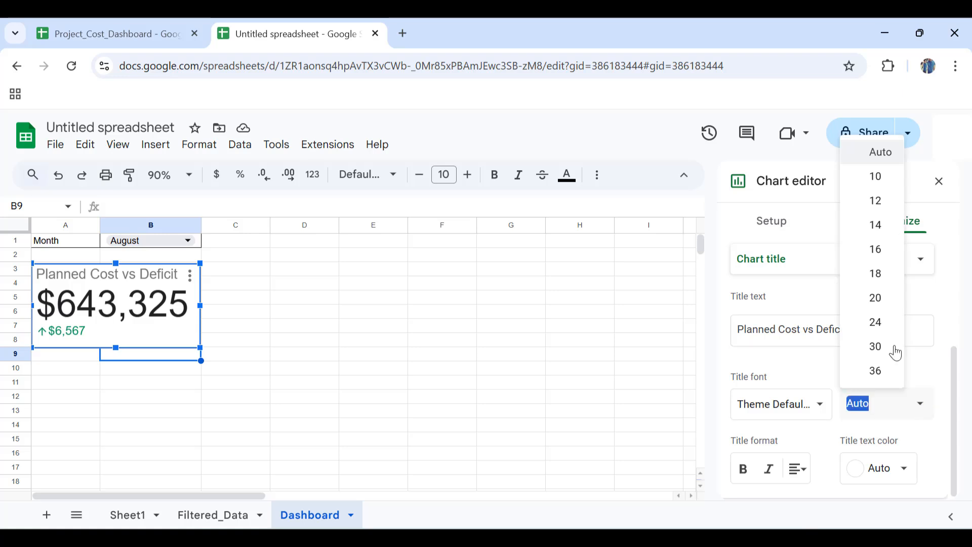
{"action": "left_click", "coordinate": [887, 261]}
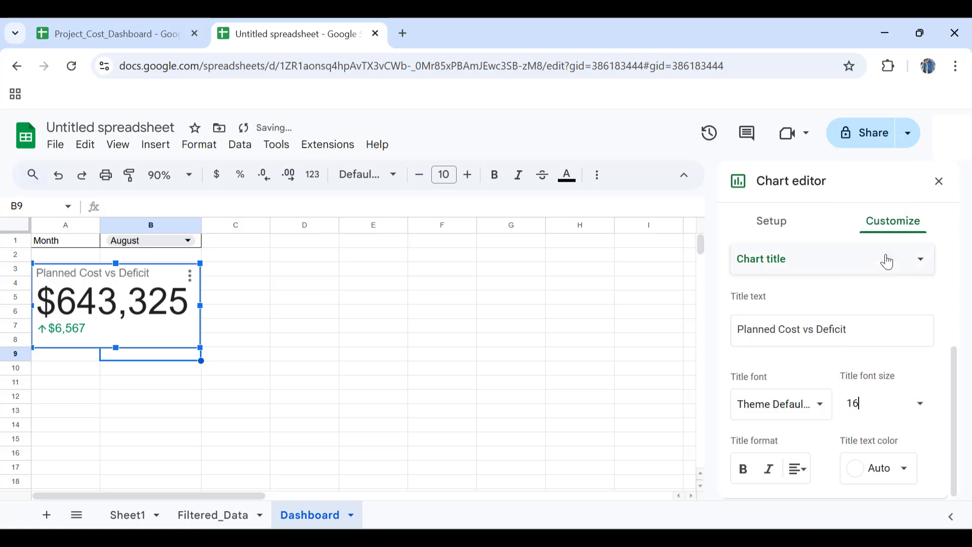
Make the scorecard's chart title bold and colour it dark blue
{"action": "left_click", "coordinate": [746, 468]}
{"action": "left_click", "coordinate": [903, 468]}
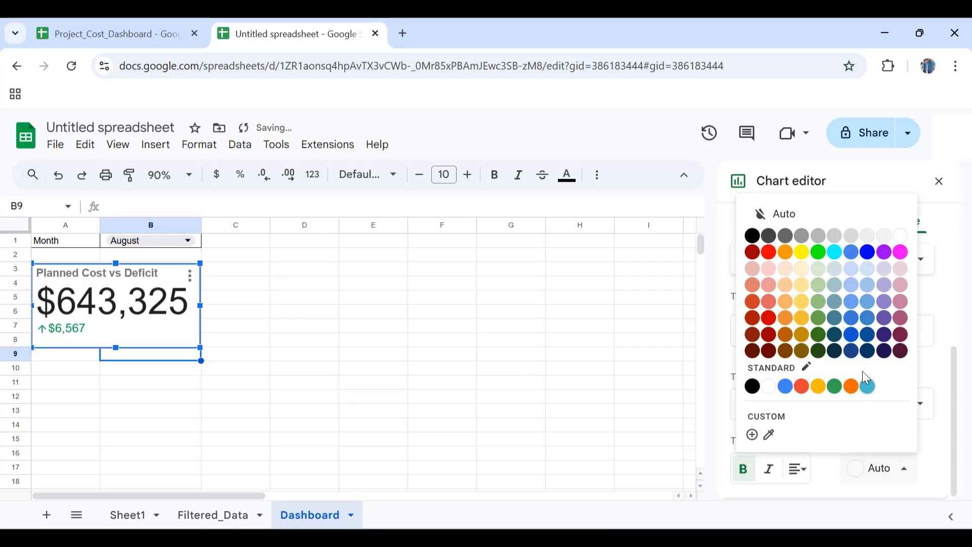
{"action": "left_click", "coordinate": [868, 353]}
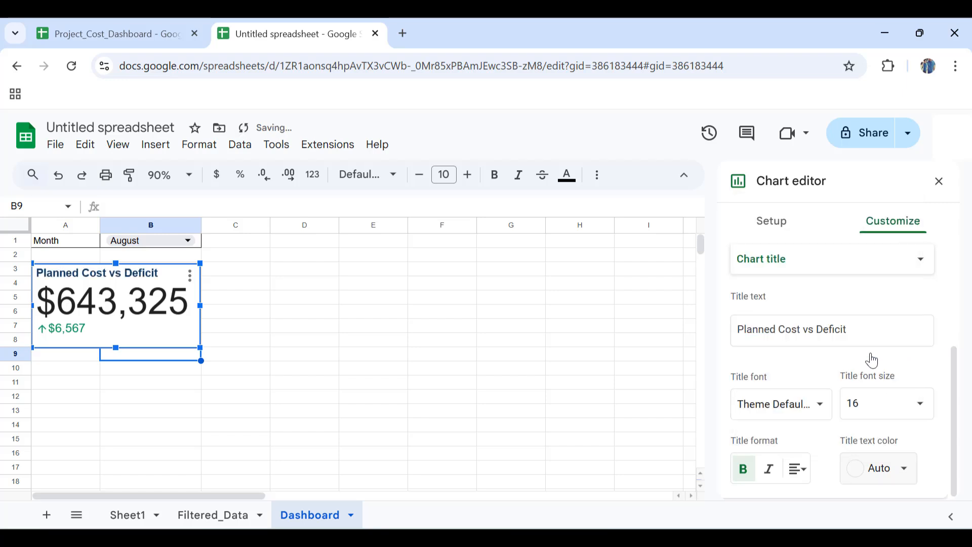
Format the scorecard's key value as bold and center-aligned
{"action": "scroll", "coordinate": [808, 326], "scroll_direction": "up", "scroll_amount": 4}
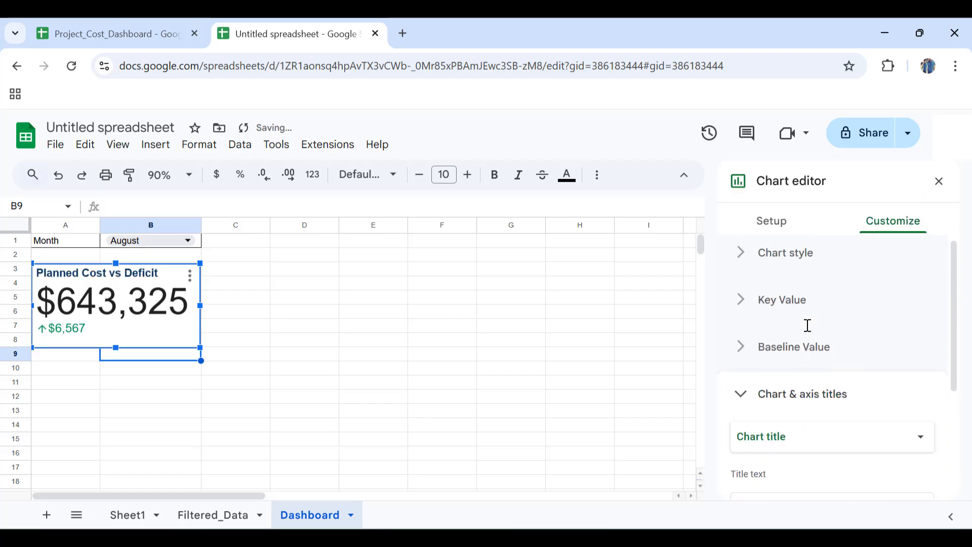
{"action": "left_click", "coordinate": [743, 303]}
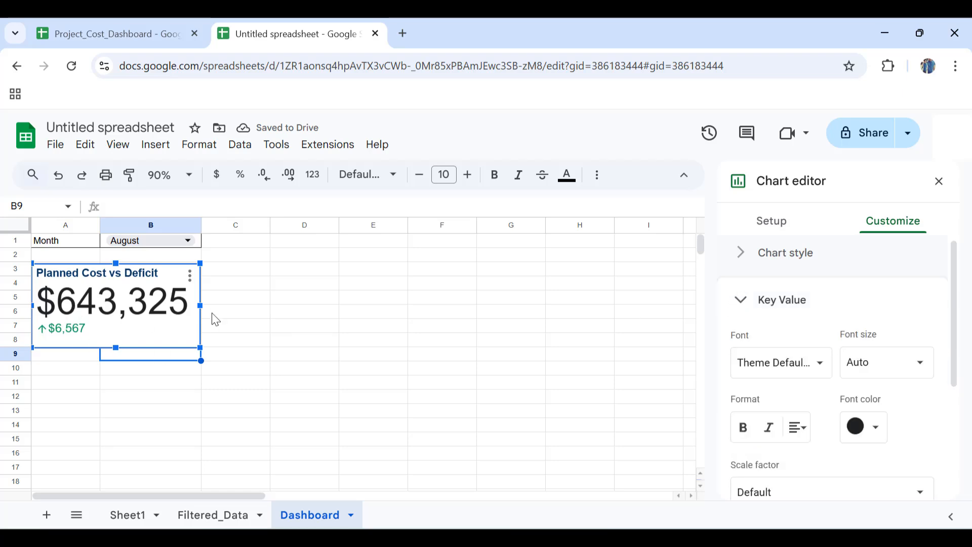
{"action": "left_click", "coordinate": [743, 431]}
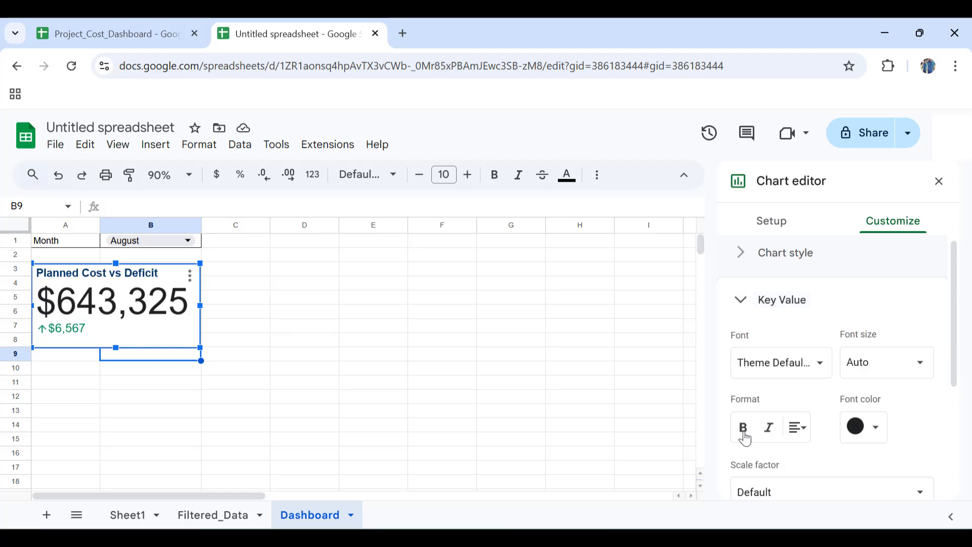
{"action": "left_click", "coordinate": [801, 435]}
{"action": "left_click", "coordinate": [816, 455]}
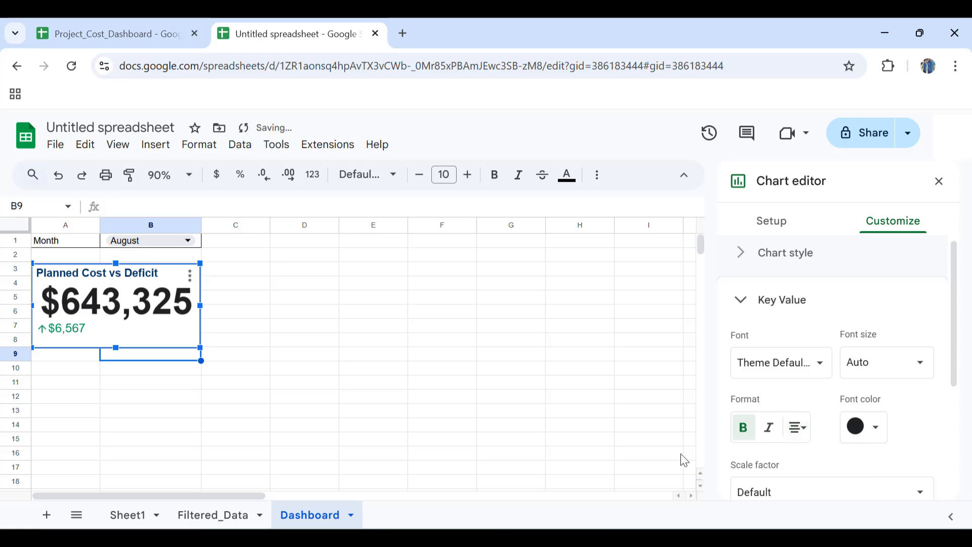
Format the scorecard's baseline value as bold and center-aligned
{"action": "scroll", "coordinate": [838, 365], "scroll_direction": "down", "scroll_amount": 3}
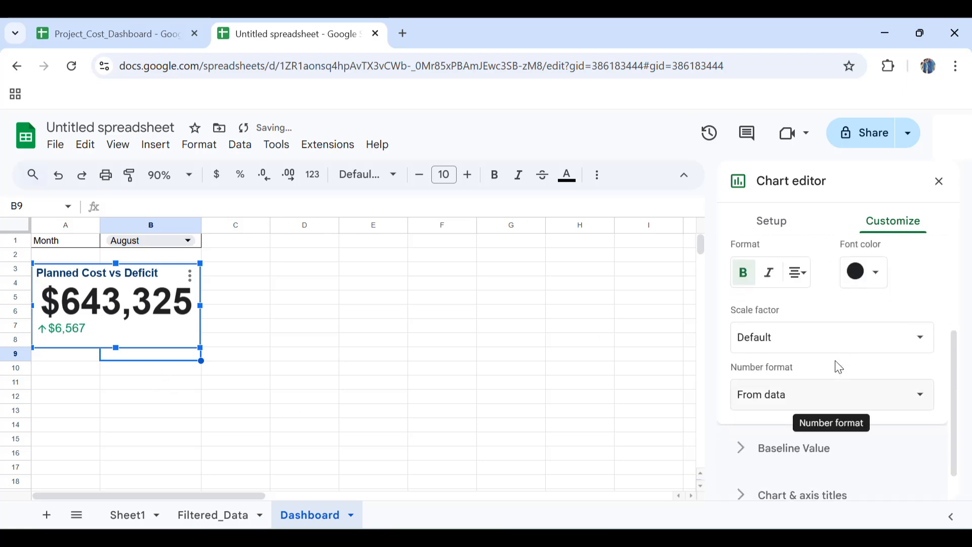
{"action": "scroll", "coordinate": [788, 419], "scroll_direction": "down", "scroll_amount": 2}
{"action": "left_click", "coordinate": [788, 419]}
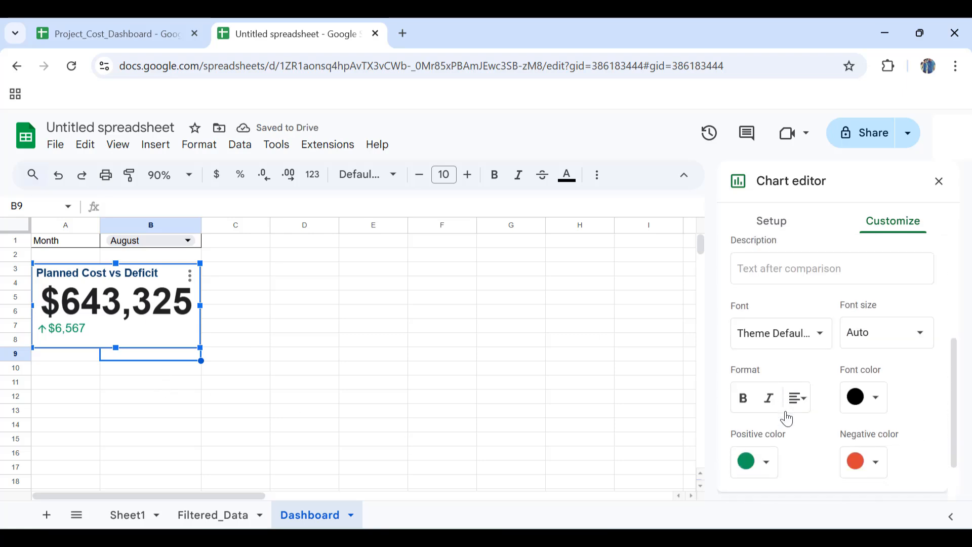
{"action": "left_click", "coordinate": [742, 349]}
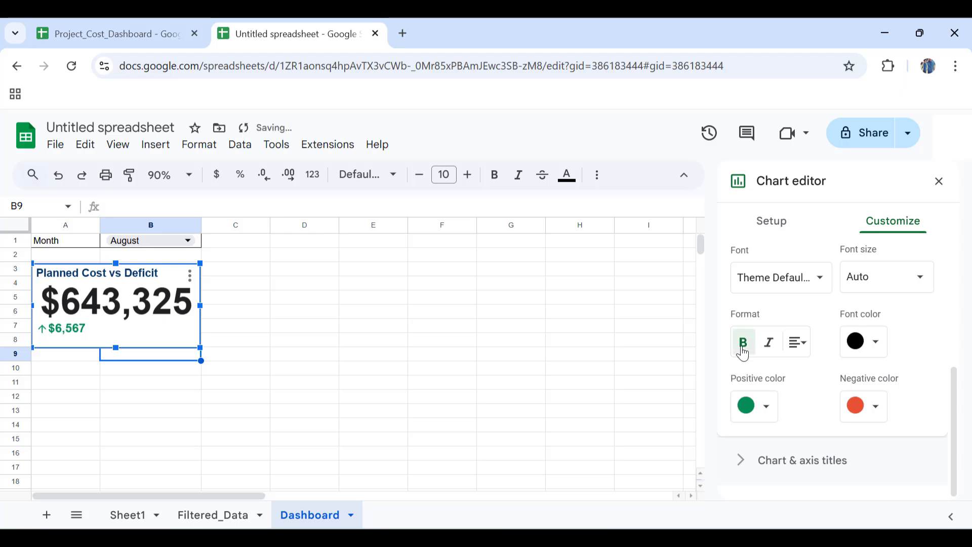
{"action": "left_click", "coordinate": [799, 348]}
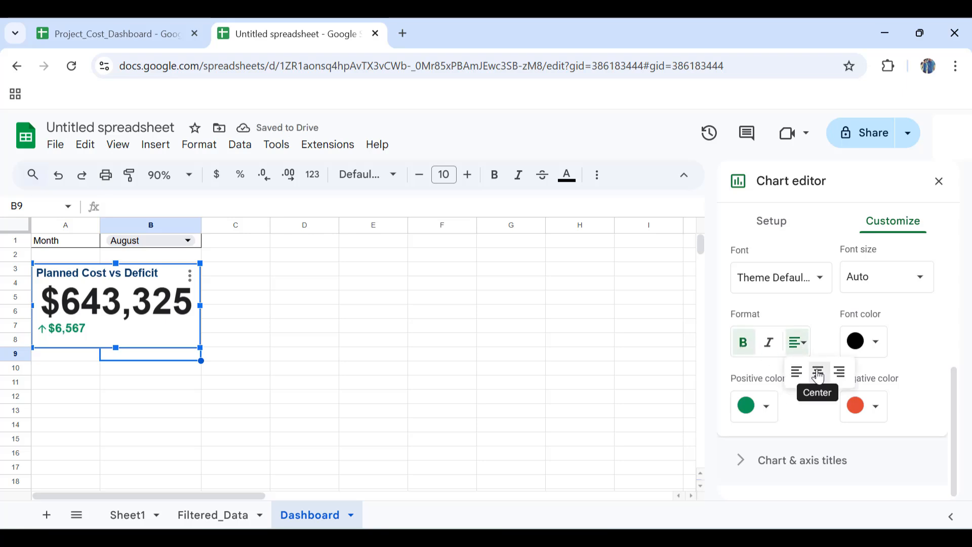
{"action": "left_click", "coordinate": [815, 371]}
Set the scorecard's chart border color to black and close the chart editor
{"action": "scroll", "coordinate": [764, 362], "scroll_direction": "up", "scroll_amount": 5}
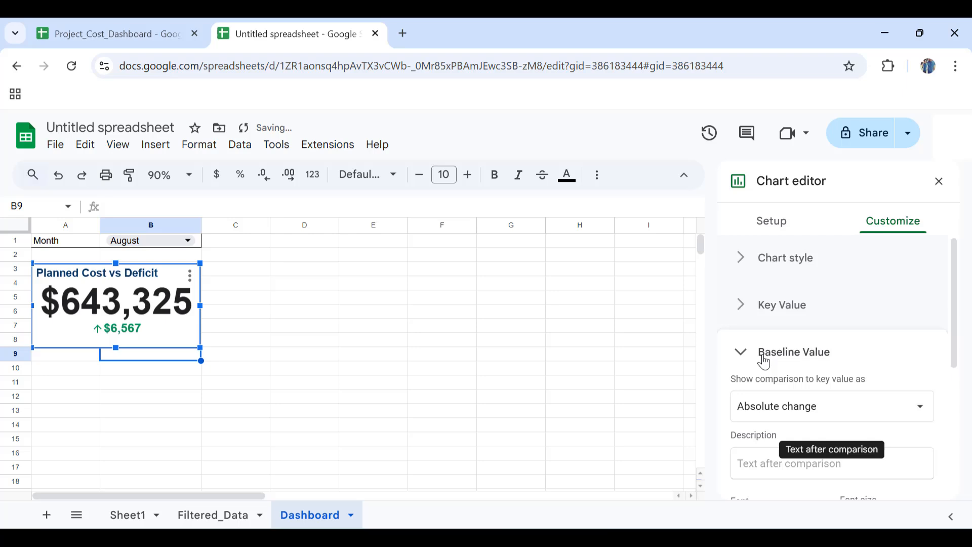
{"action": "left_click", "coordinate": [763, 261]}
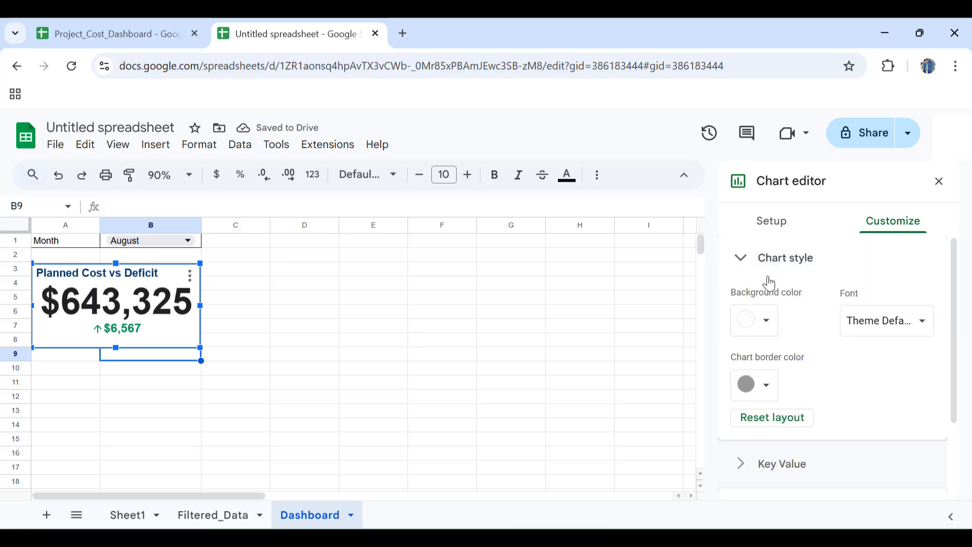
{"action": "left_click", "coordinate": [766, 385]}
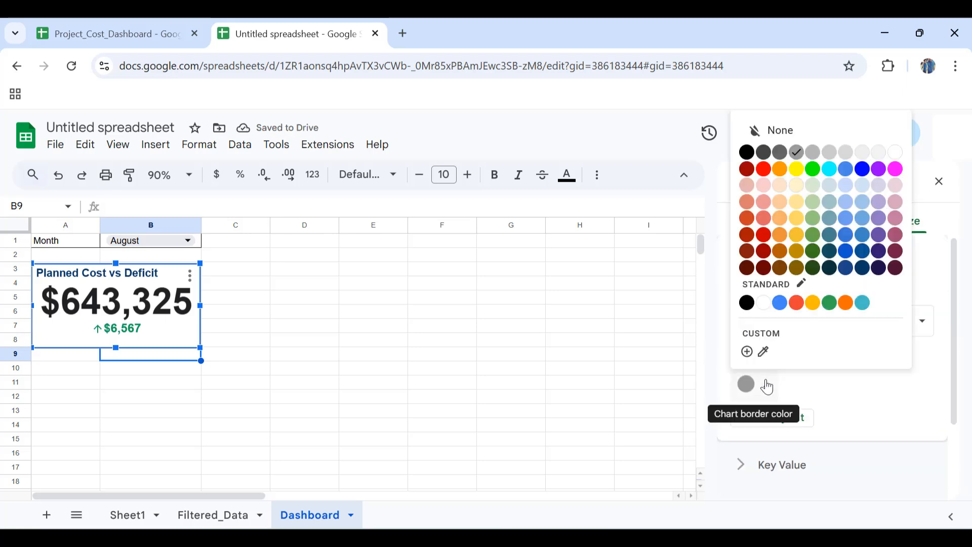
{"action": "left_click", "coordinate": [748, 303]}
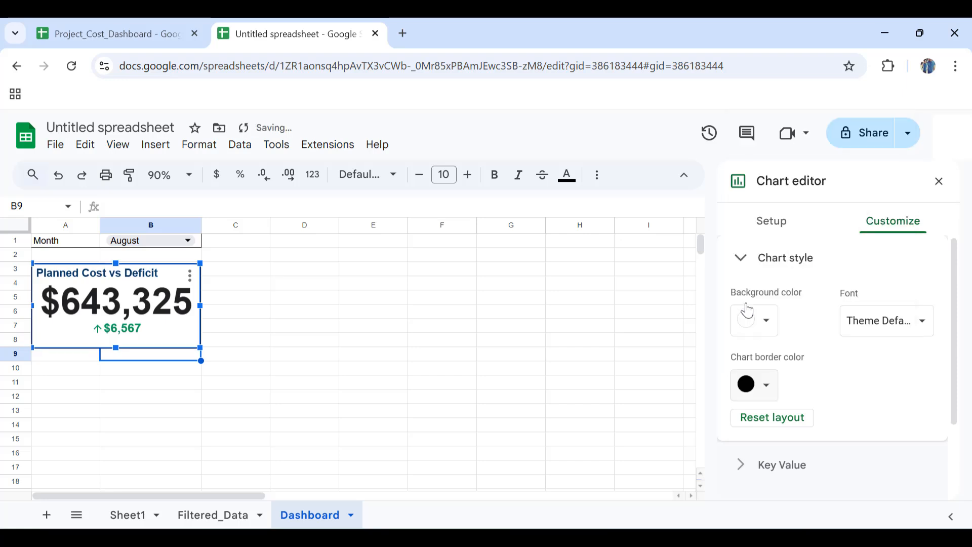
{"action": "left_click", "coordinate": [363, 337]}
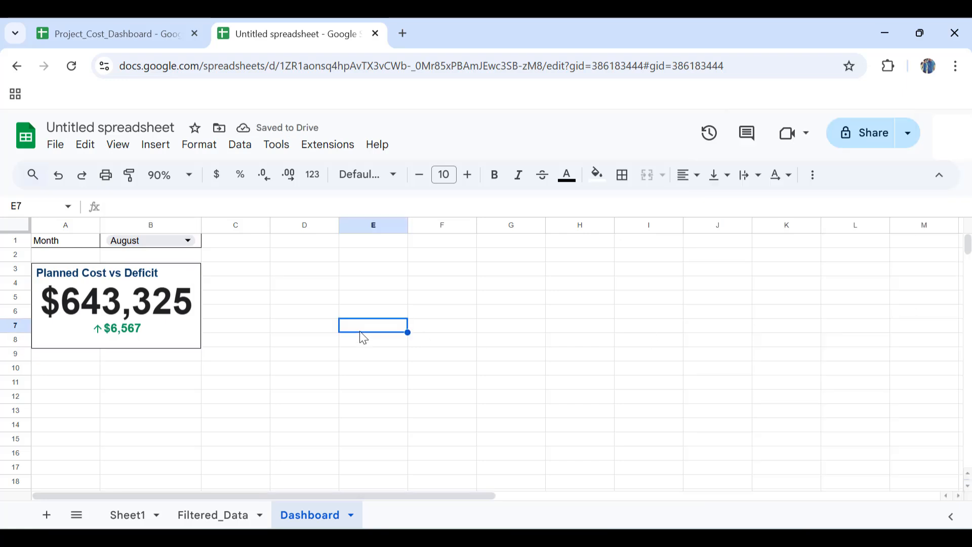
Select July in the Dashboard month dropdown, and consult the finished Project_Cost_Dashboard spreadsheet as a reference
{"action": "left_click", "coordinate": [188, 241]}
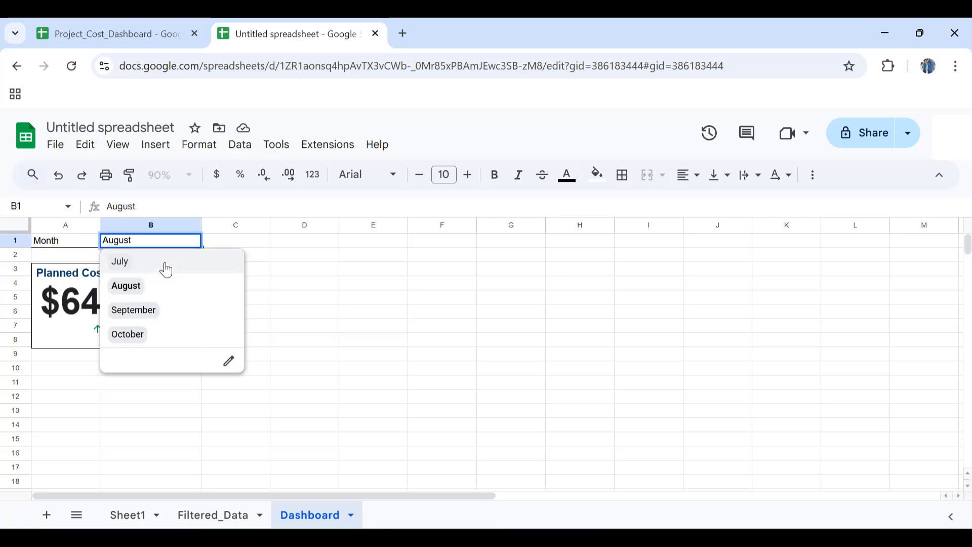
{"action": "left_click", "coordinate": [166, 262]}
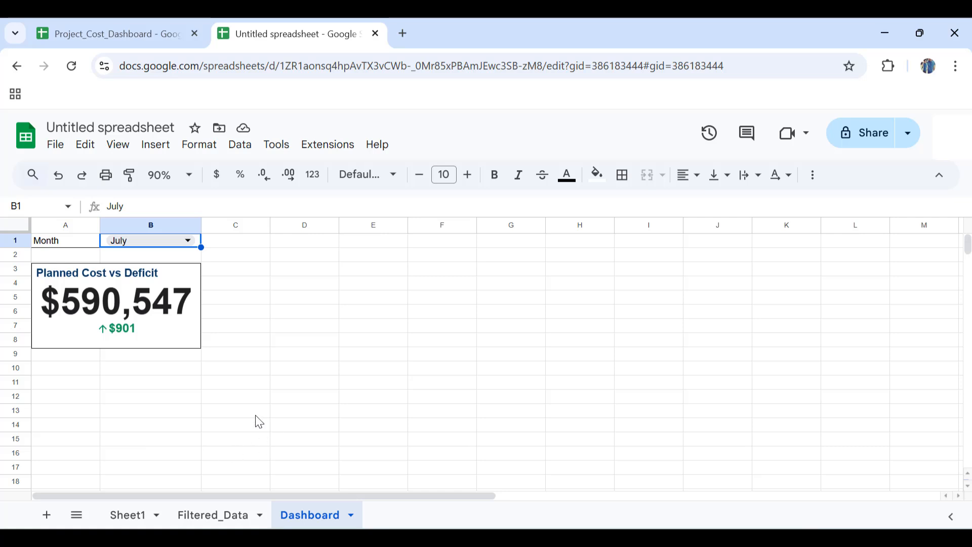
{"action": "left_click", "coordinate": [80, 31]}
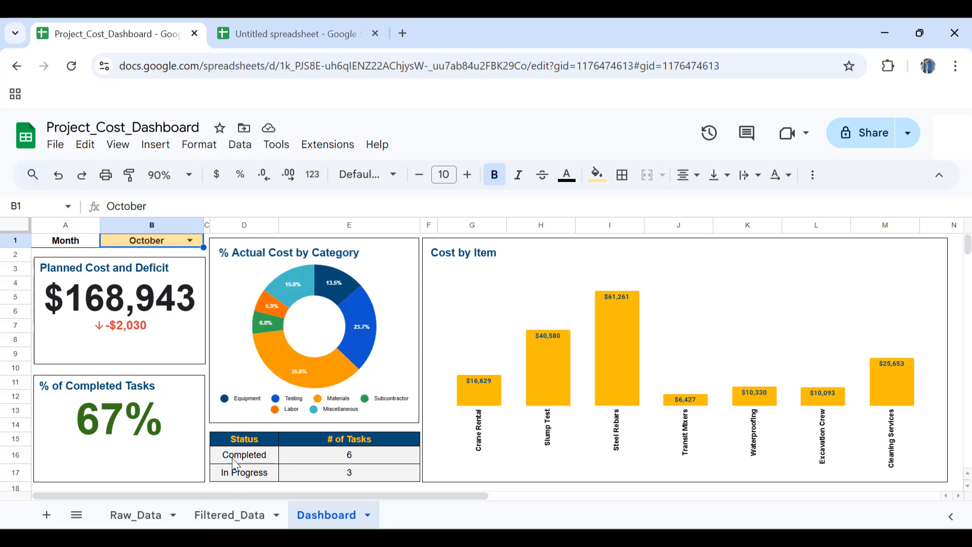
{"action": "left_click", "coordinate": [270, 30]}
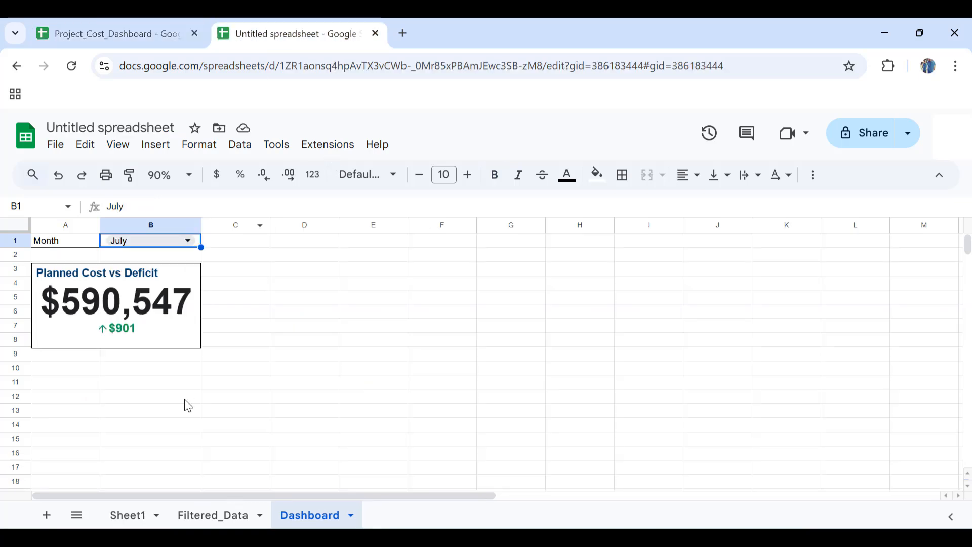
Enter the table headers "Status" in C13 and "# of Tasks" in D13 on the Dashboard sheet
{"action": "left_click", "coordinate": [254, 416]}
{"action": "type", "text": "Status"}
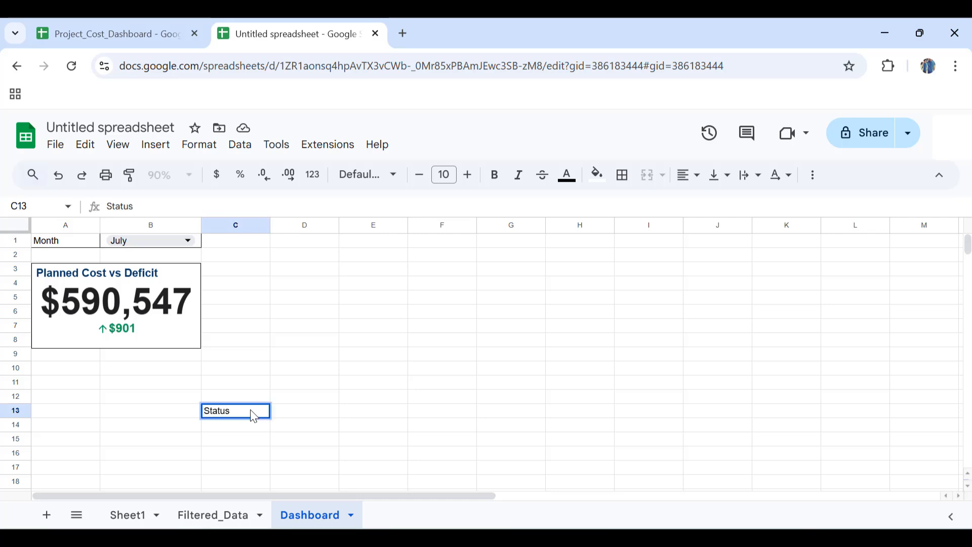
{"action": "key", "text": "Tab"}
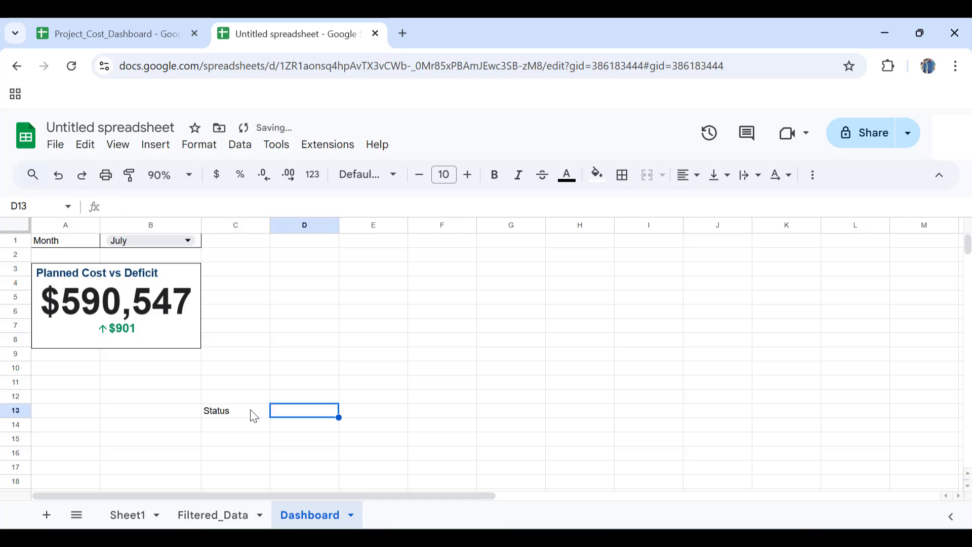
{"action": "type", "text": "# of Tasks"}
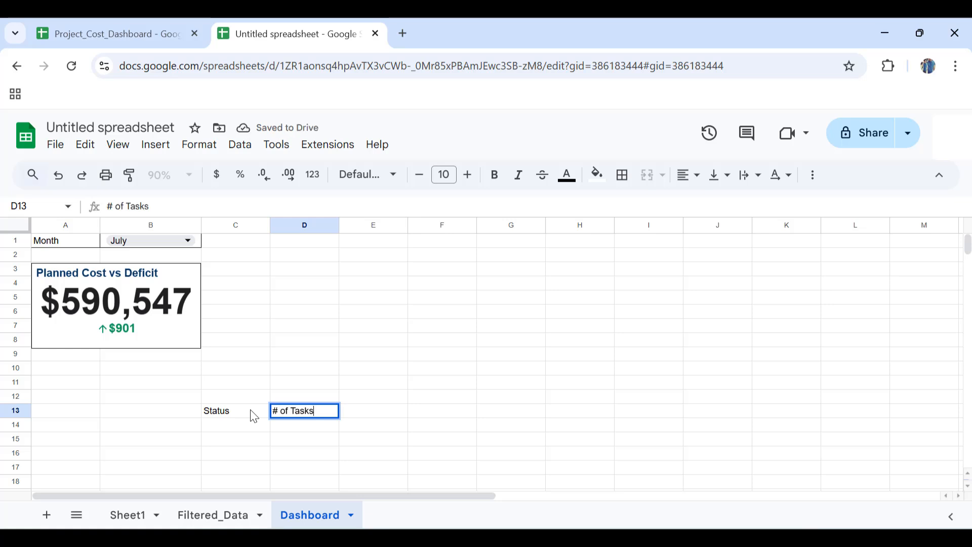
{"action": "key", "text": "Return"}
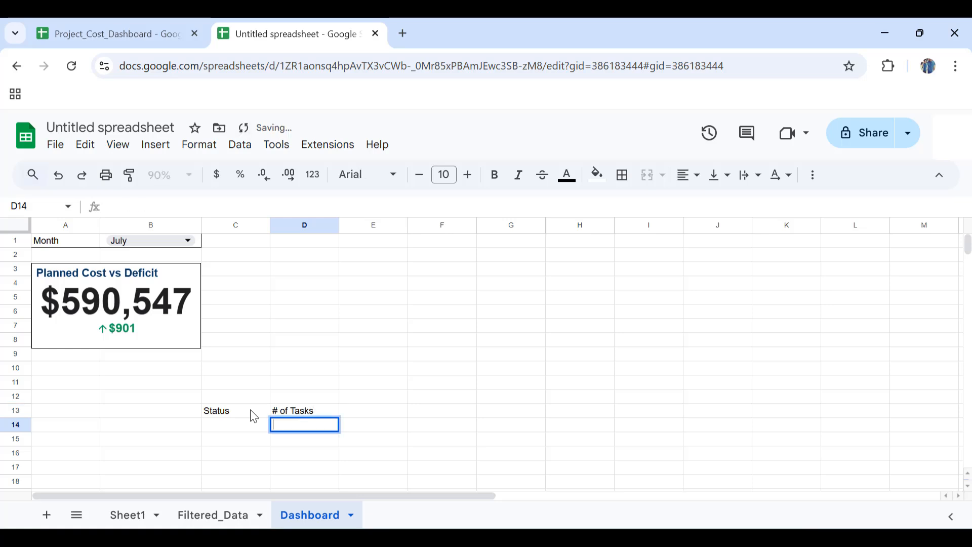
Enter the status labels "Completed" in C14 and "In Progress" in C15 under the Status header
{"action": "key", "text": "Return"}
{"action": "key", "text": "Return"}
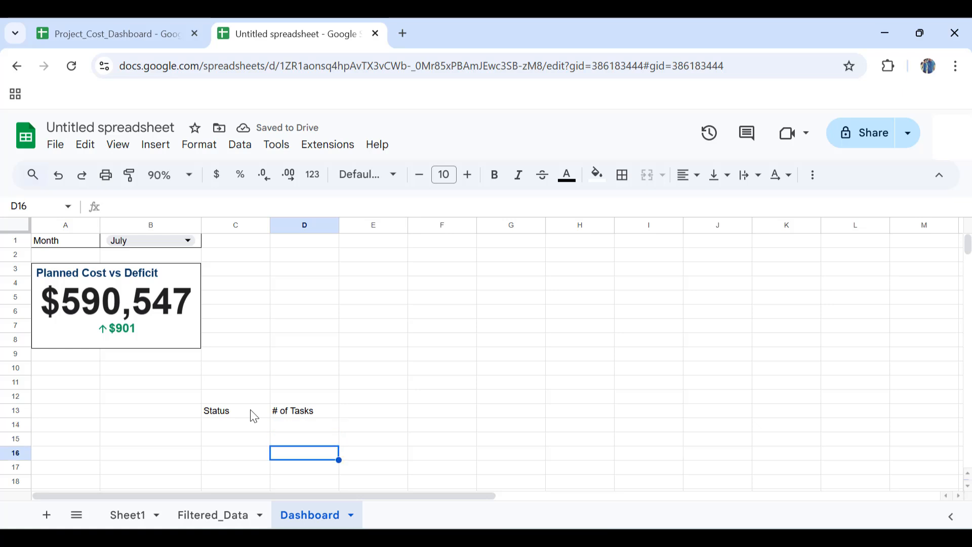
{"action": "key", "text": "Left"}
{"action": "key", "text": "Up"}
{"action": "key", "text": "Up"}
{"action": "type", "text": "Completed"}
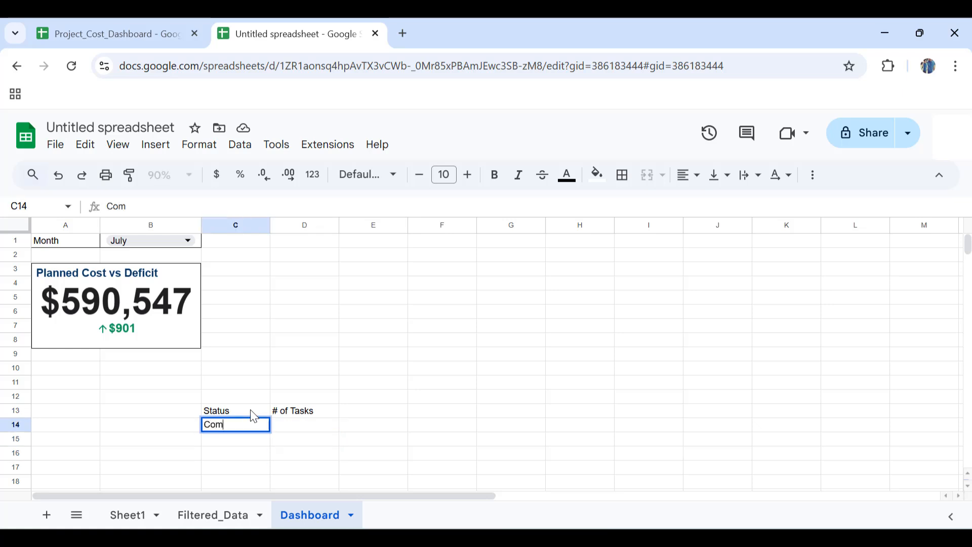
{"action": "key", "text": "Return"}
{"action": "type", "text": "In"}
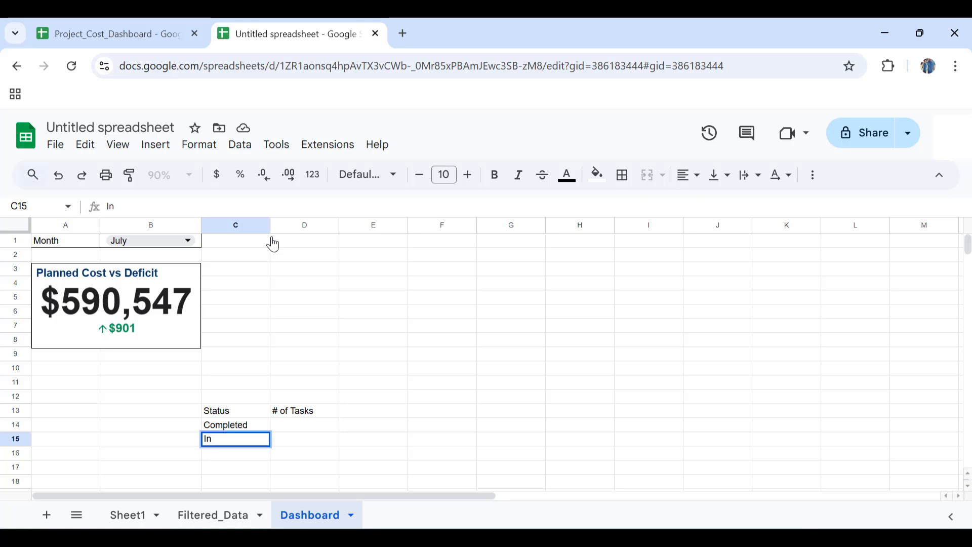
{"action": "type", "text": " Progress"}
{"action": "key", "text": "Return"}
Enter a COUNTIF formula in D14 that counts the entries in Filtered_Data!I:I matching the status in C14
{"action": "scroll", "coordinate": [319, 403], "scroll_direction": "down", "scroll_amount": 1}
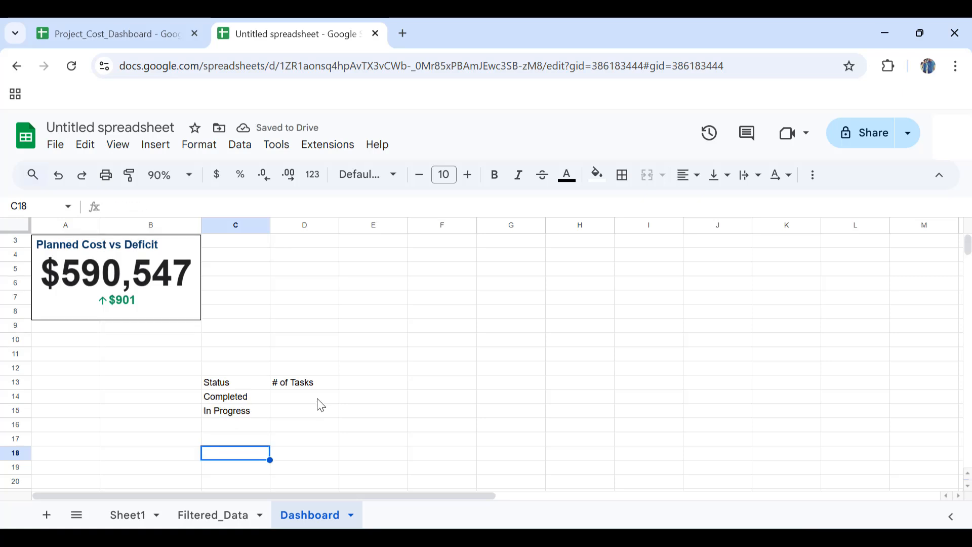
{"action": "left_click", "coordinate": [321, 399]}
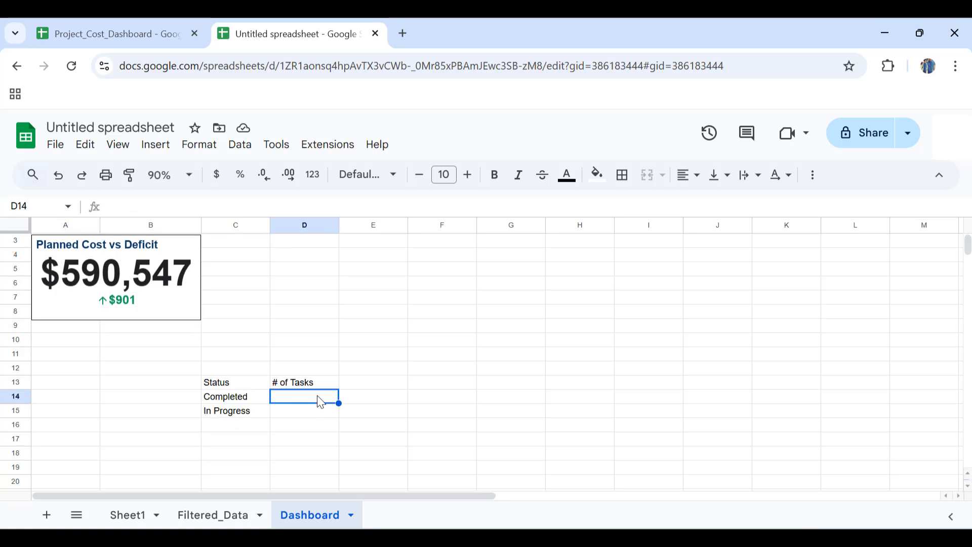
{"action": "type", "text": "=count"}
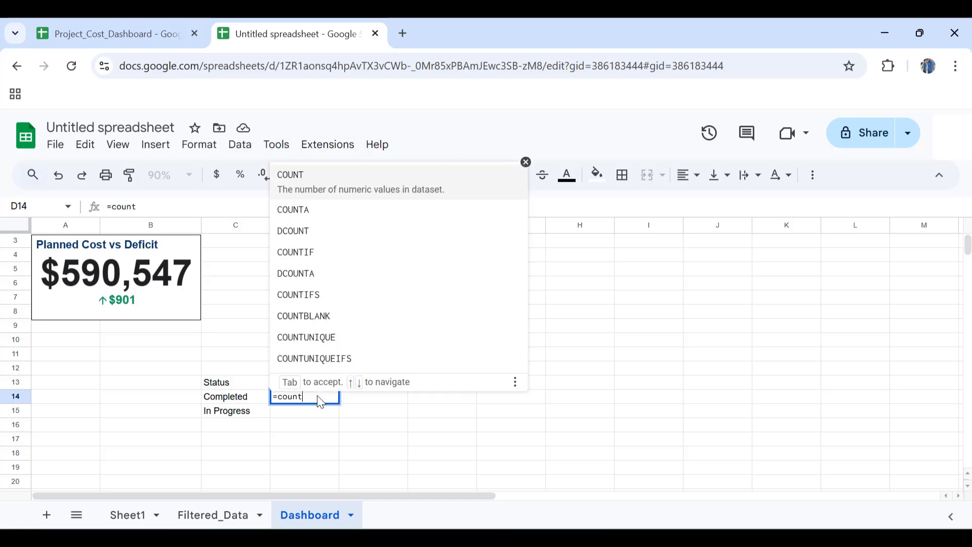
{"action": "type", "text": "if("}
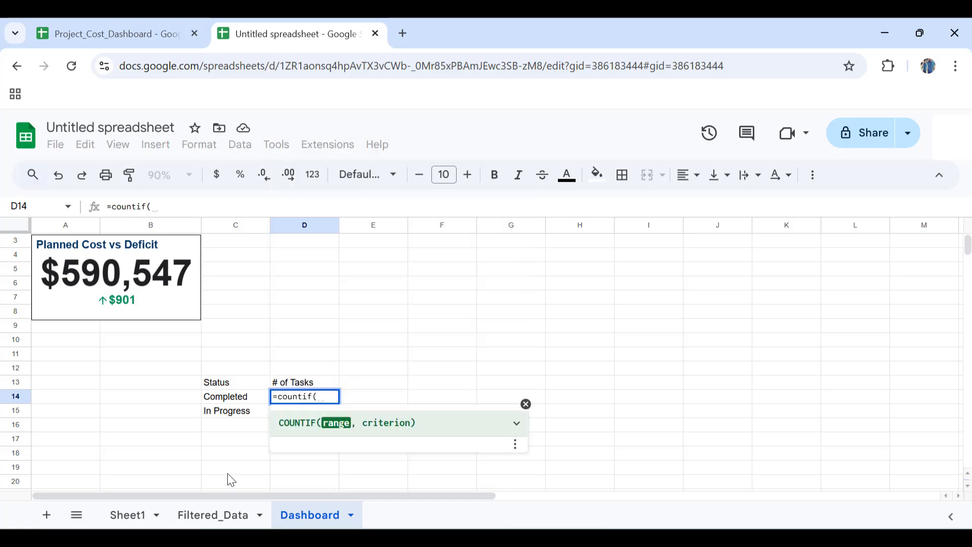
{"action": "left_click", "coordinate": [208, 516]}
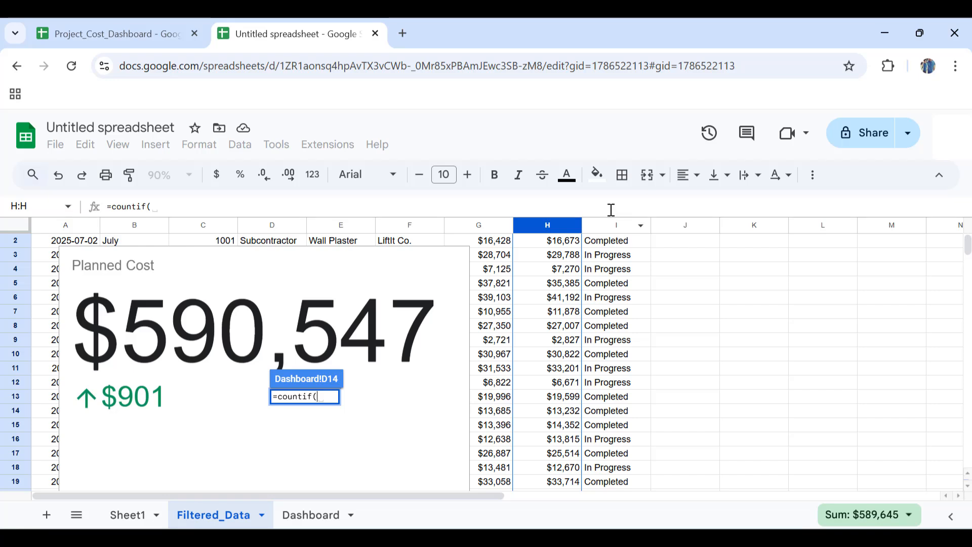
{"action": "left_click", "coordinate": [607, 227]}
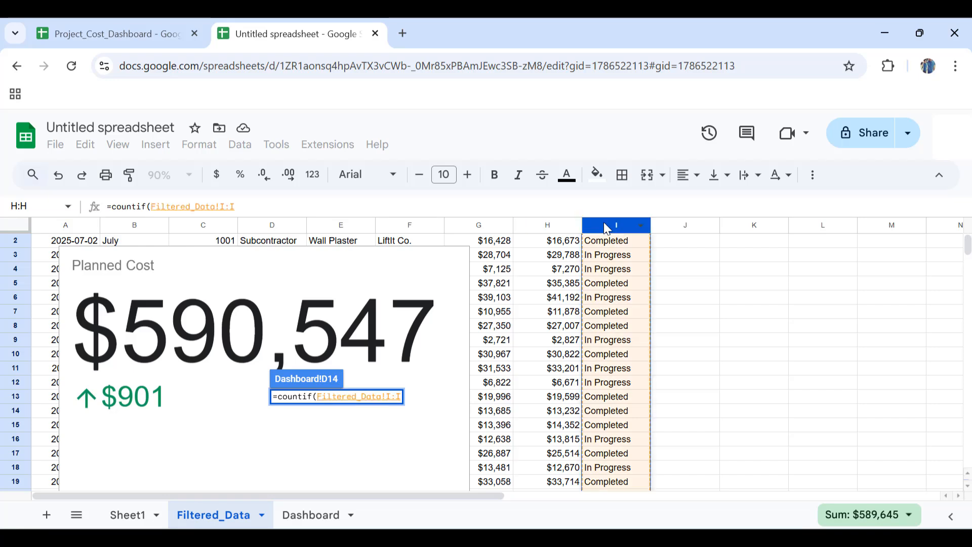
{"action": "type", "text": ","}
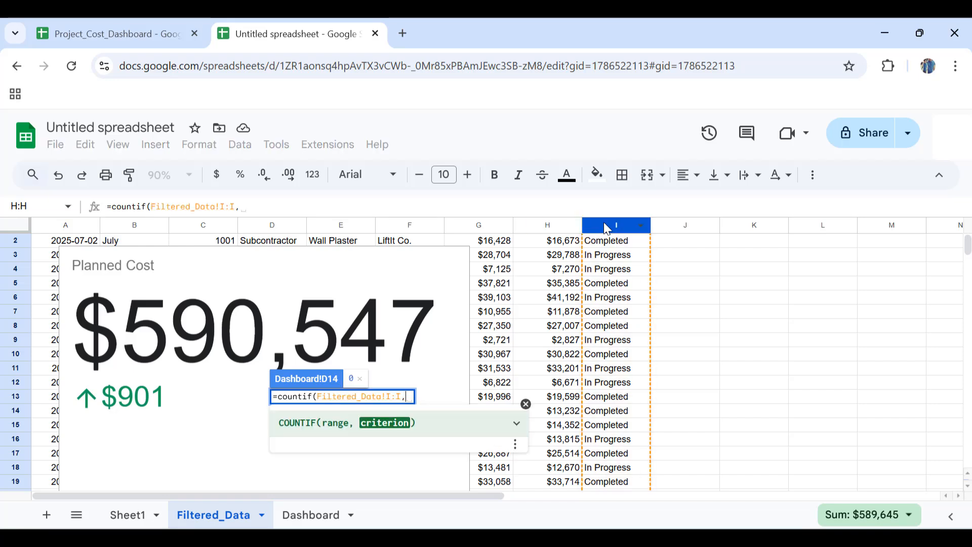
{"action": "left_click", "coordinate": [295, 514]}
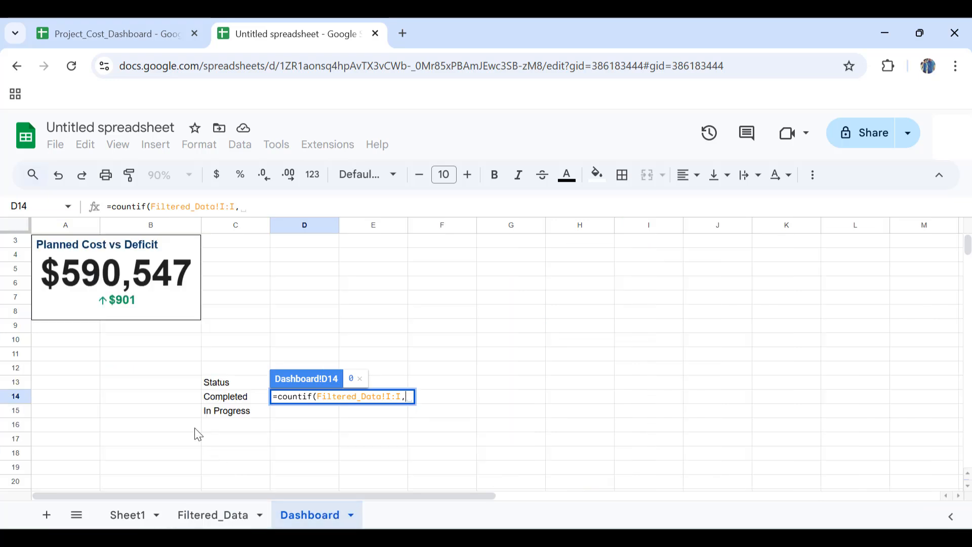
{"action": "left_click", "coordinate": [234, 398]}
{"action": "key", "text": "Return"}
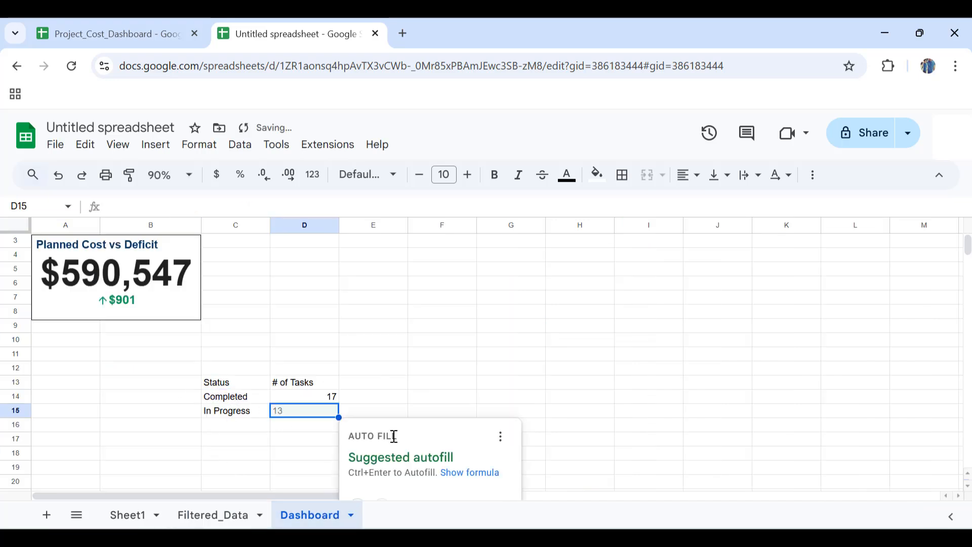
Accept the suggested autofill in D15 to count the In Progress tasks with COUNTIF on Filtered_Data!I:I and C15
{"action": "scroll", "coordinate": [394, 436], "scroll_direction": "down", "scroll_amount": 1}
{"action": "left_click", "coordinate": [357, 477]}
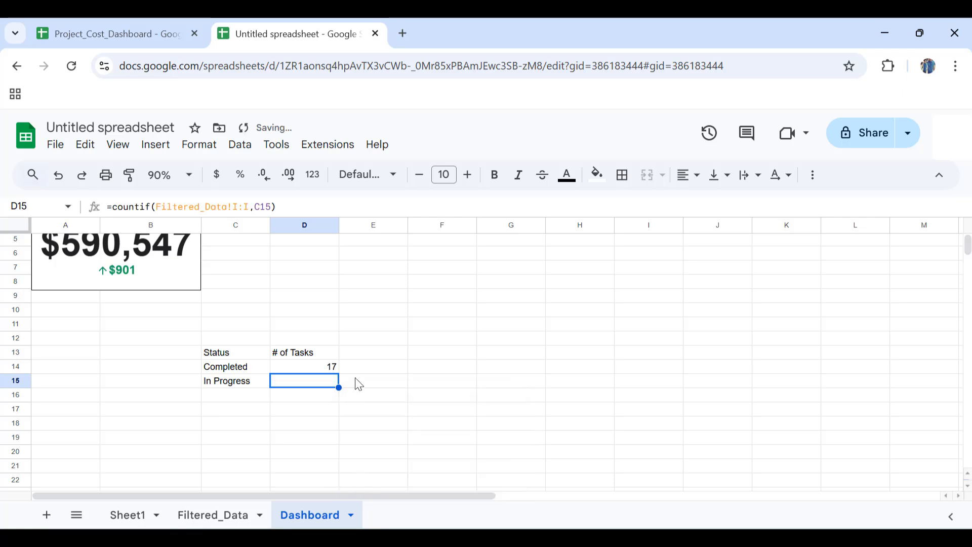
{"action": "scroll", "coordinate": [359, 383], "scroll_direction": "up", "scroll_amount": 3}
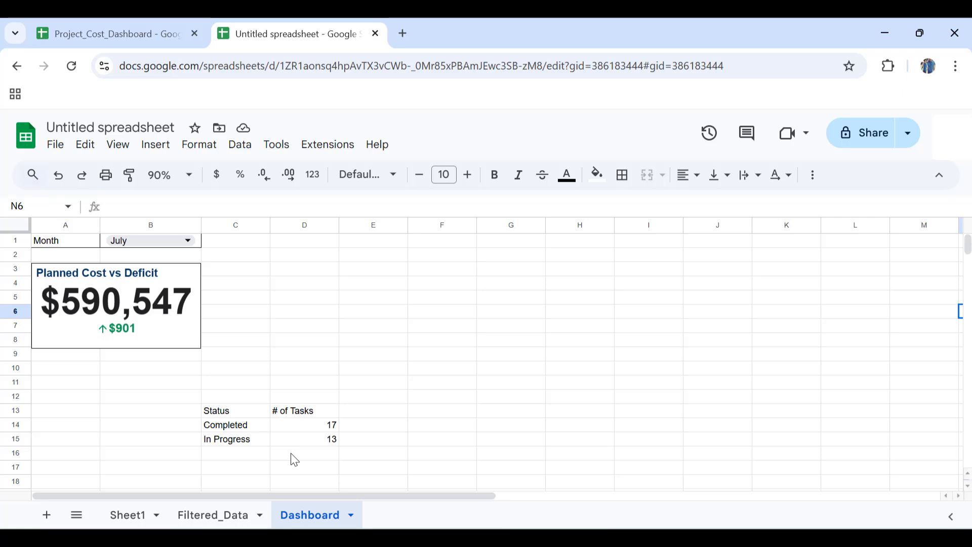
Enter the helper label "% of Tasks Completed" in cell O6 of the Dashboard sheet
{"action": "scroll", "coordinate": [295, 460], "scroll_direction": "right", "scroll_amount": 4}
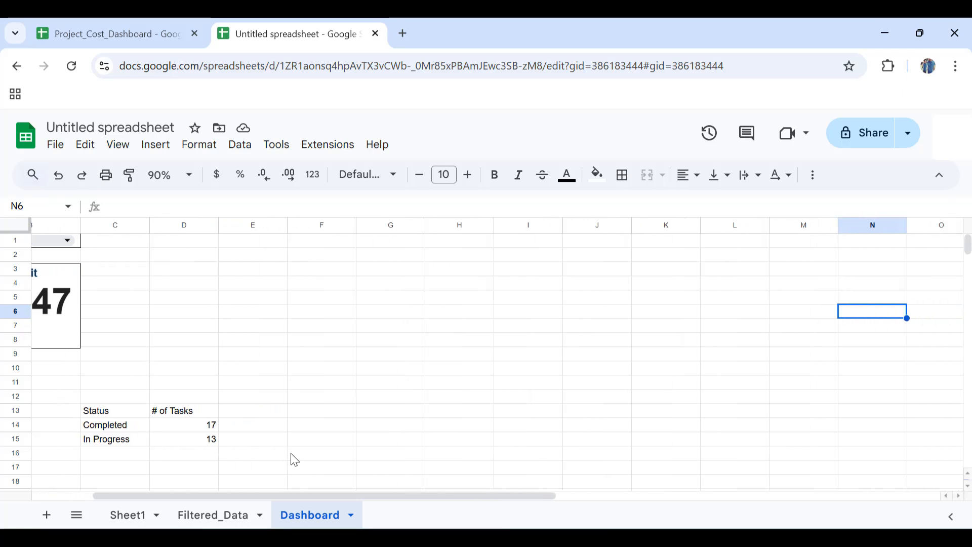
{"action": "left_click", "coordinate": [871, 319]}
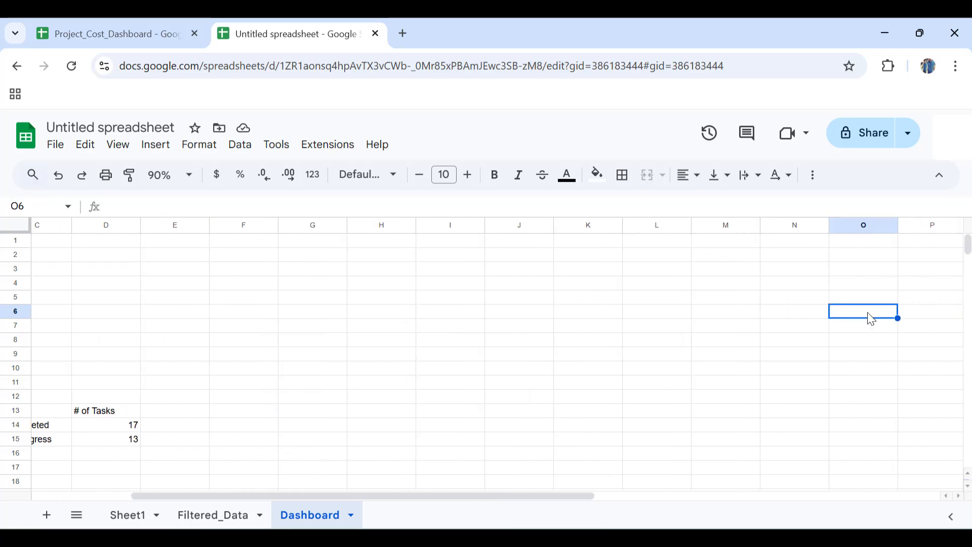
{"action": "type", "text": "% of"}
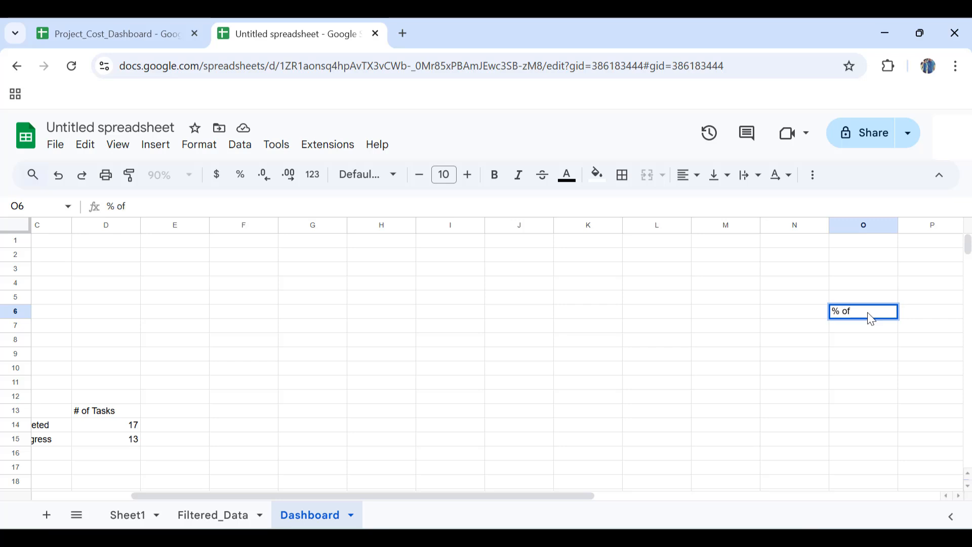
{"action": "type", "text": " Tasks Completed"}
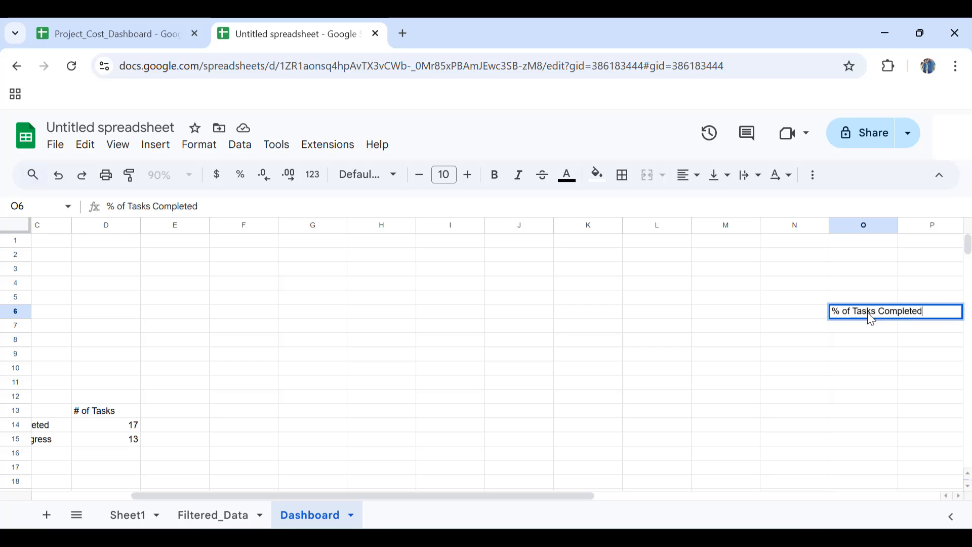
{"action": "key", "text": "Return"}
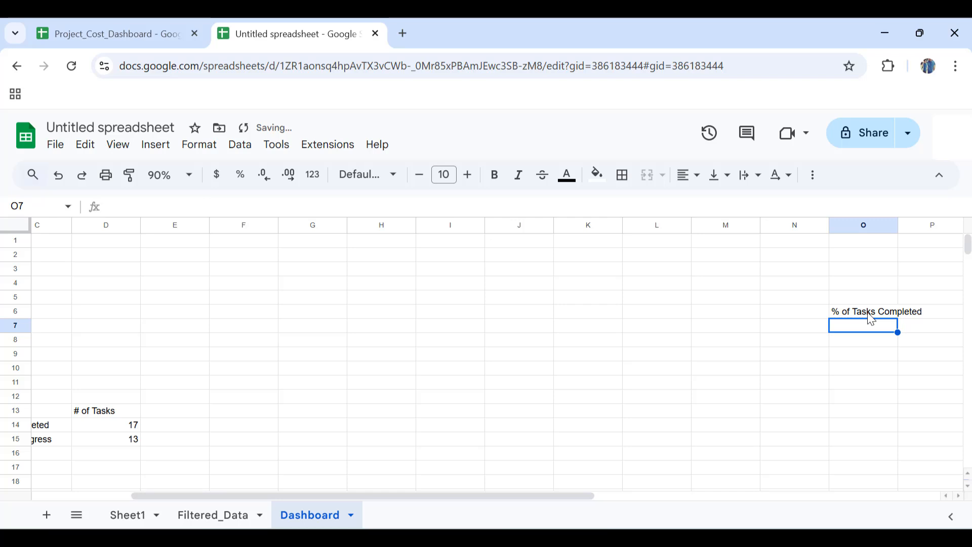
Enter the formula =D14/sum(D14:D15) in O7 to calculate the share of completed tasks
{"action": "type", "text": "="}
{"action": "scroll", "coordinate": [485, 390], "scroll_direction": "left", "scroll_amount": 3}
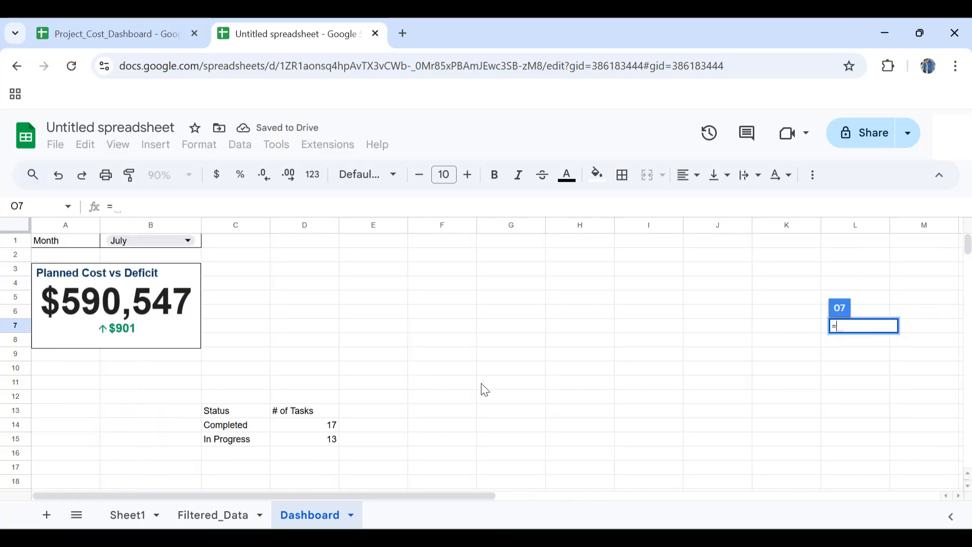
{"action": "left_click", "coordinate": [334, 428]}
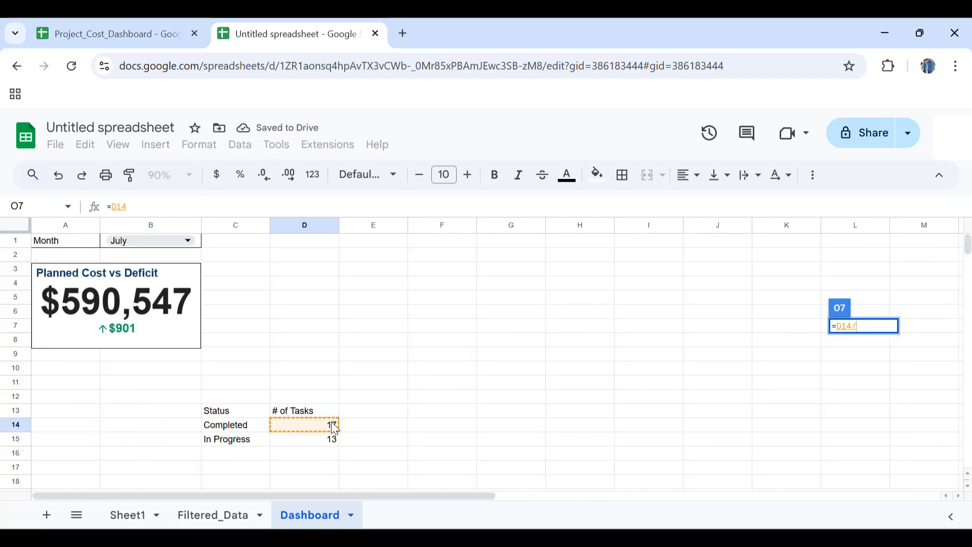
{"action": "type", "text": "/sum("}
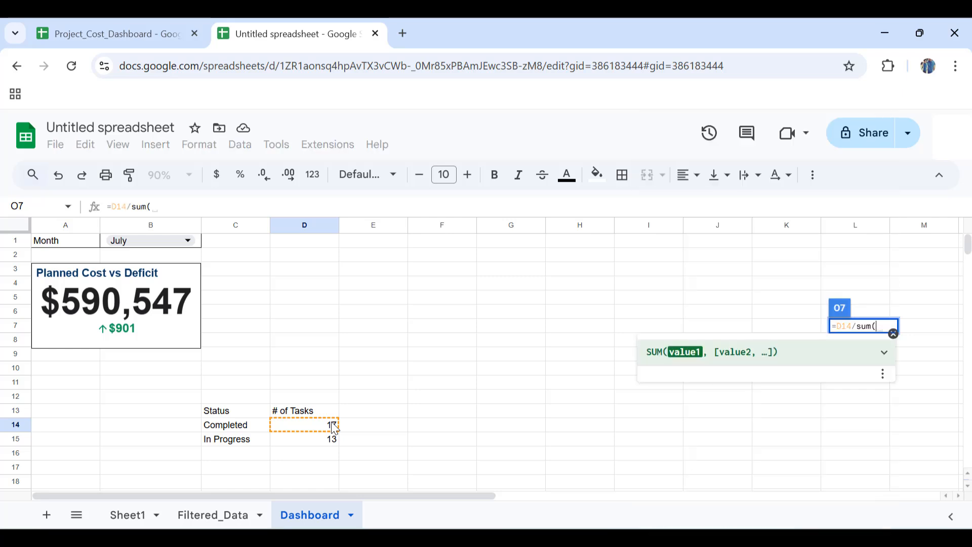
{"action": "left_click_drag", "start_coordinate": [306, 411], "coordinate": [309, 450]}
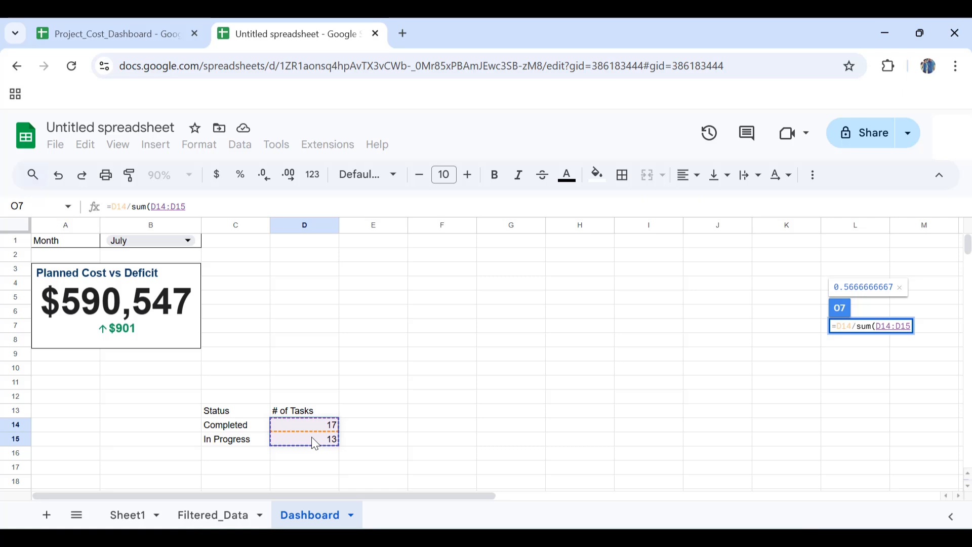
{"action": "key", "text": "Return"}
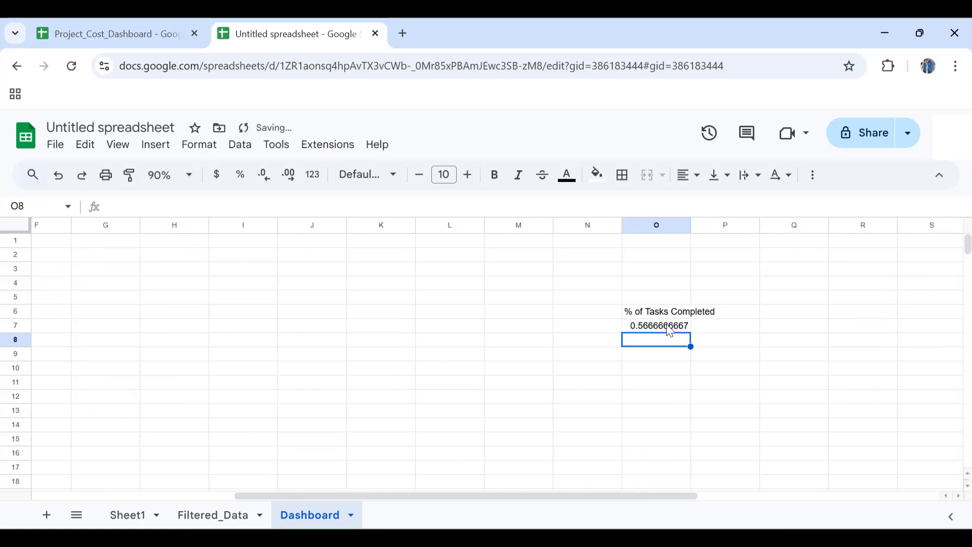
Format the completion ratio in O7 as a percentage without decimal places
{"action": "key", "text": "Up"}
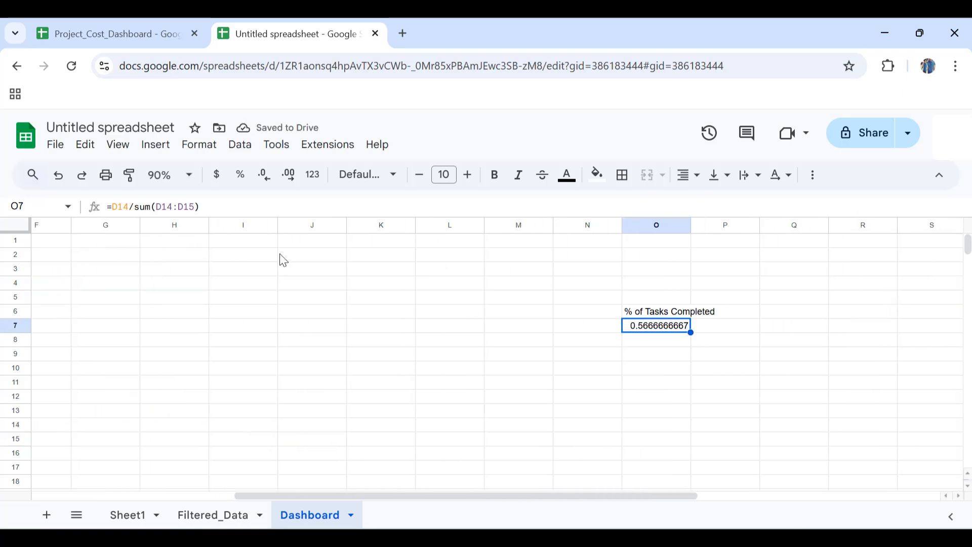
{"action": "left_click", "coordinate": [240, 179]}
{"action": "left_click", "coordinate": [267, 186]}
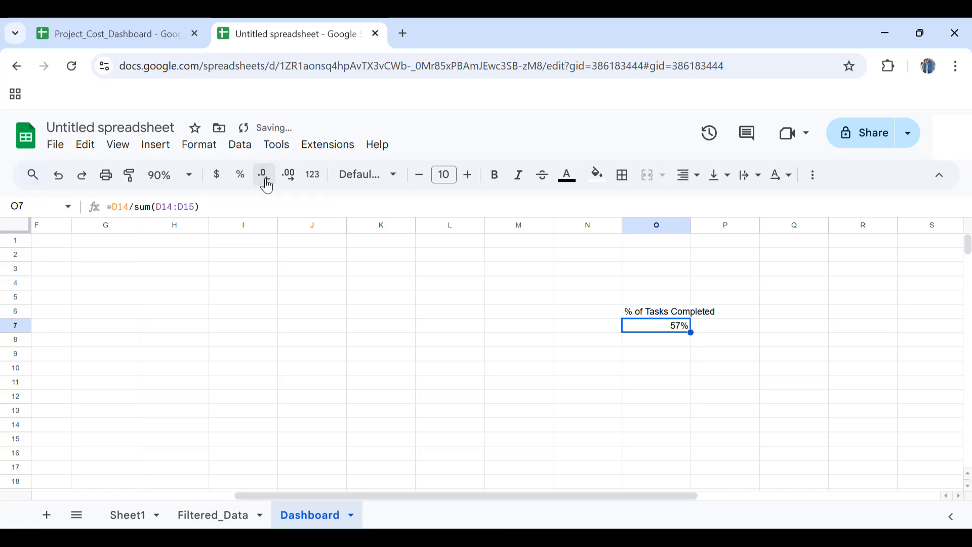
Insert a chart from O6:O7 and change its type to Scorecard chart
{"action": "scroll", "coordinate": [341, 389], "scroll_direction": "left", "scroll_amount": 3}
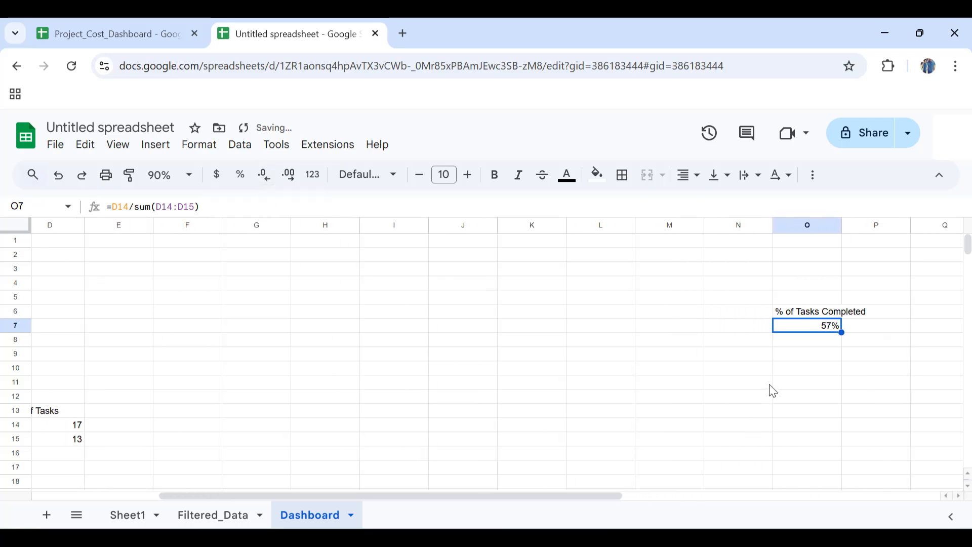
{"action": "left_click_drag", "start_coordinate": [790, 314], "coordinate": [794, 329]}
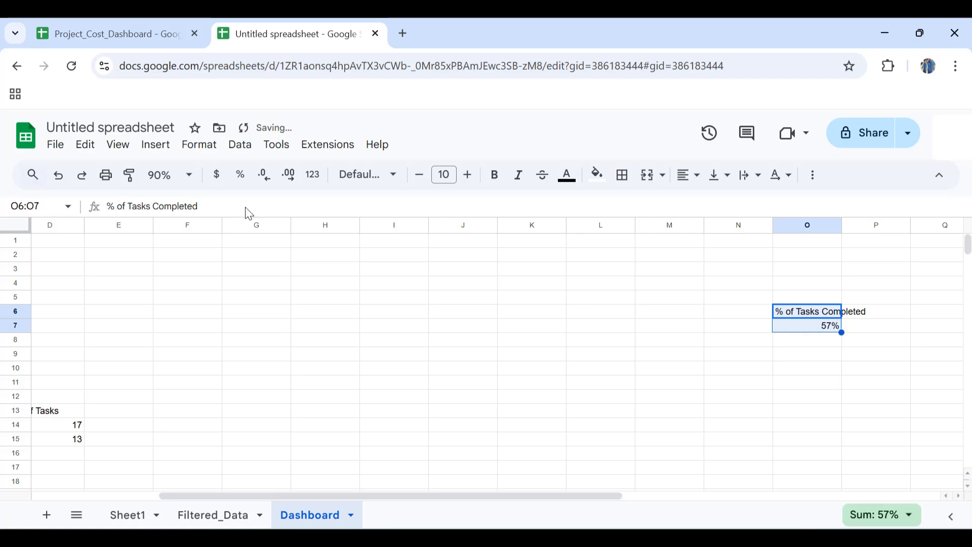
{"action": "left_click", "coordinate": [156, 145]}
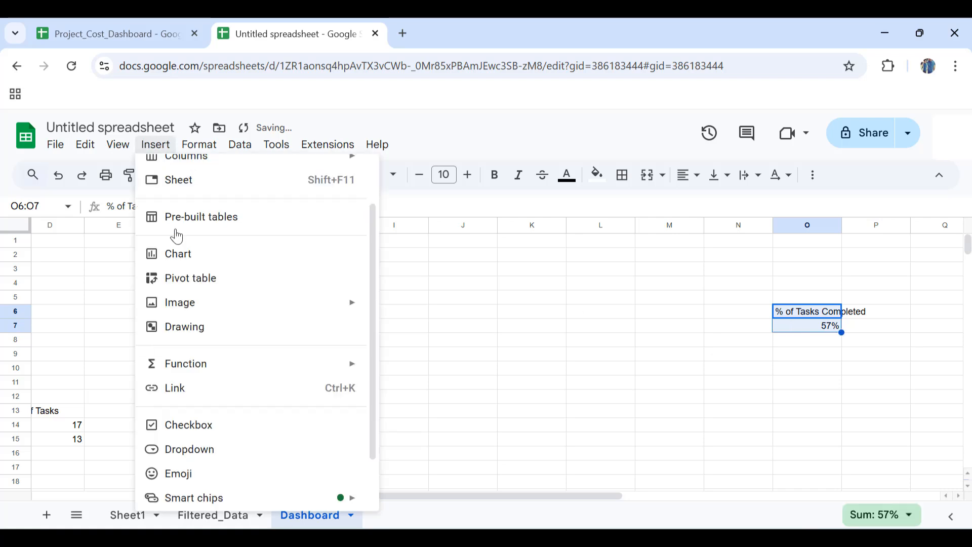
{"action": "left_click", "coordinate": [210, 263]}
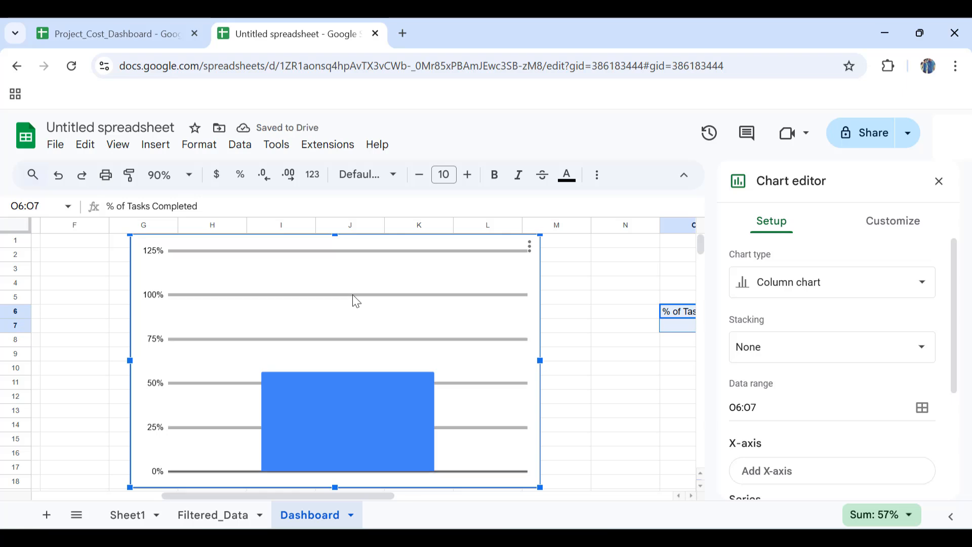
{"action": "left_click", "coordinate": [795, 283]}
{"action": "scroll", "coordinate": [808, 387], "scroll_direction": "down", "scroll_amount": 4}
{"action": "scroll", "coordinate": [809, 387], "scroll_direction": "down", "scroll_amount": 4}
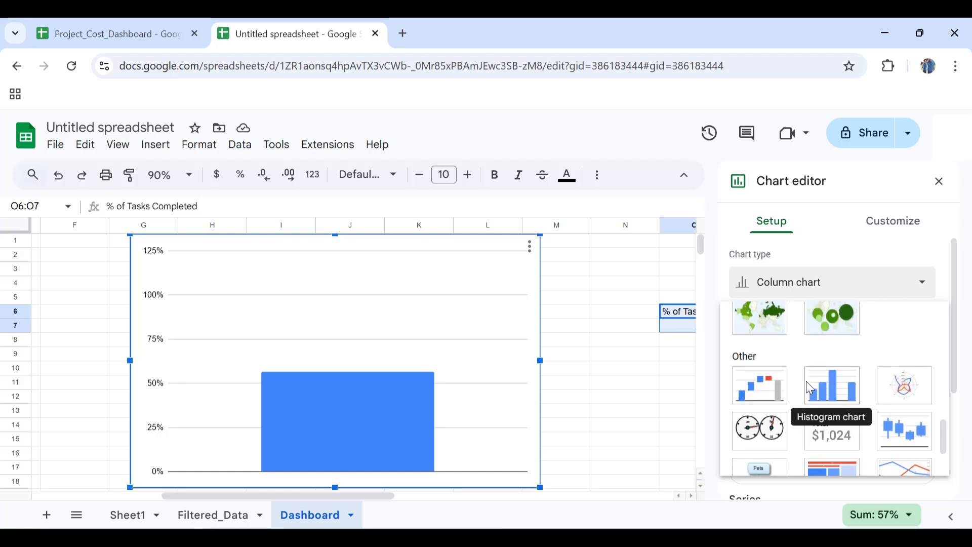
{"action": "left_click", "coordinate": [826, 386]}
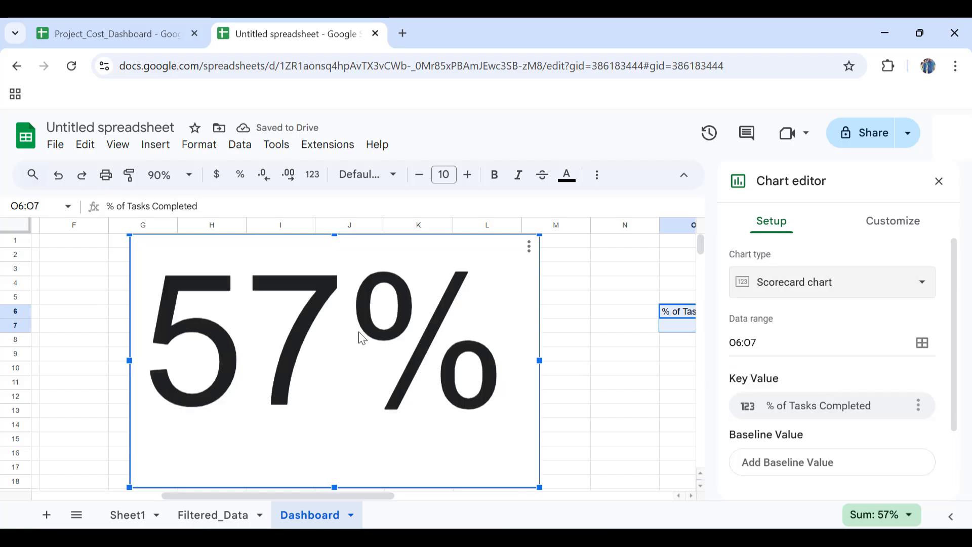
Move the new percentage scorecard to columns A and B, just below the Planned Cost vs Deficit scorecard
{"action": "scroll", "coordinate": [358, 332], "scroll_direction": "right", "scroll_amount": 3}
{"action": "scroll", "coordinate": [358, 333], "scroll_direction": "left", "scroll_amount": 5}
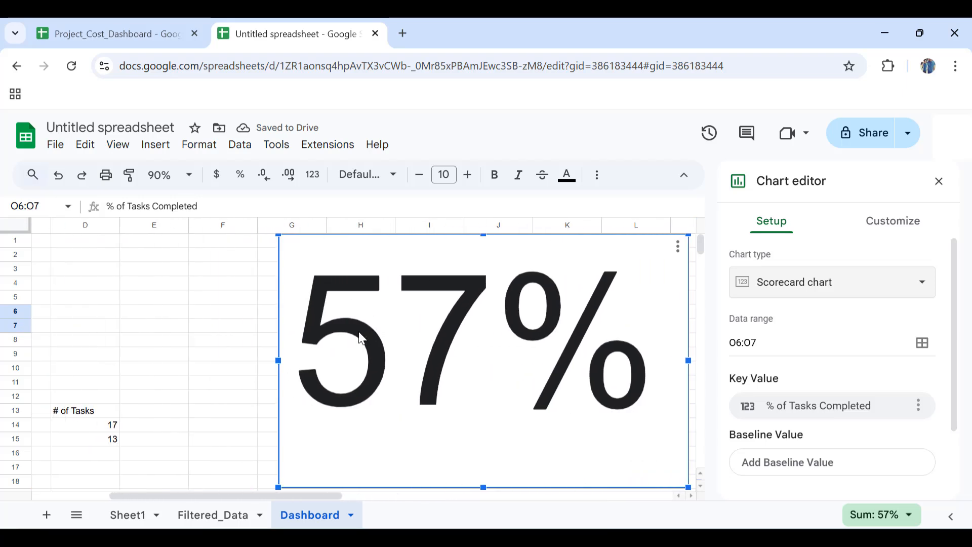
{"action": "scroll", "coordinate": [361, 337], "scroll_direction": "left", "scroll_amount": 1}
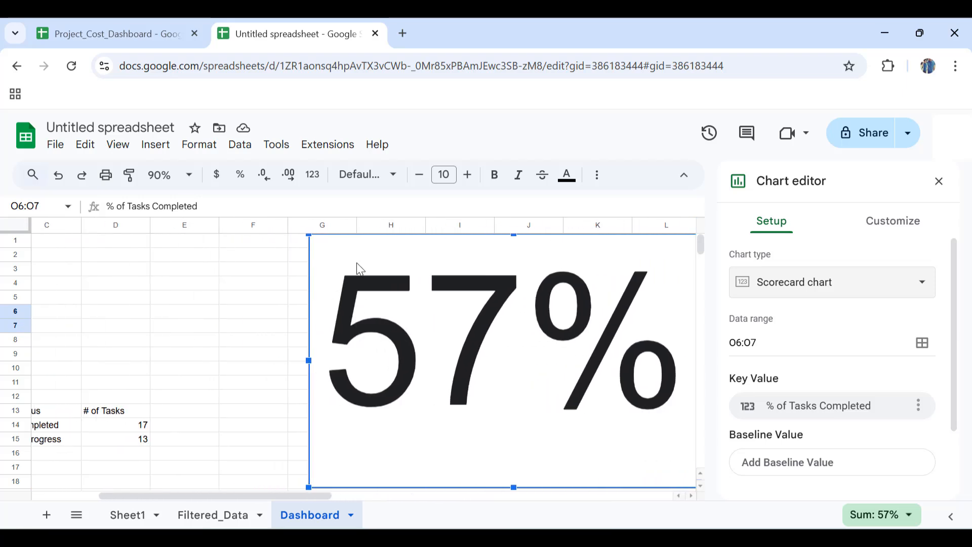
{"action": "left_click_drag", "start_coordinate": [359, 268], "coordinate": [104, 341]}
{"action": "scroll", "coordinate": [248, 327], "scroll_direction": "left", "scroll_amount": 4}
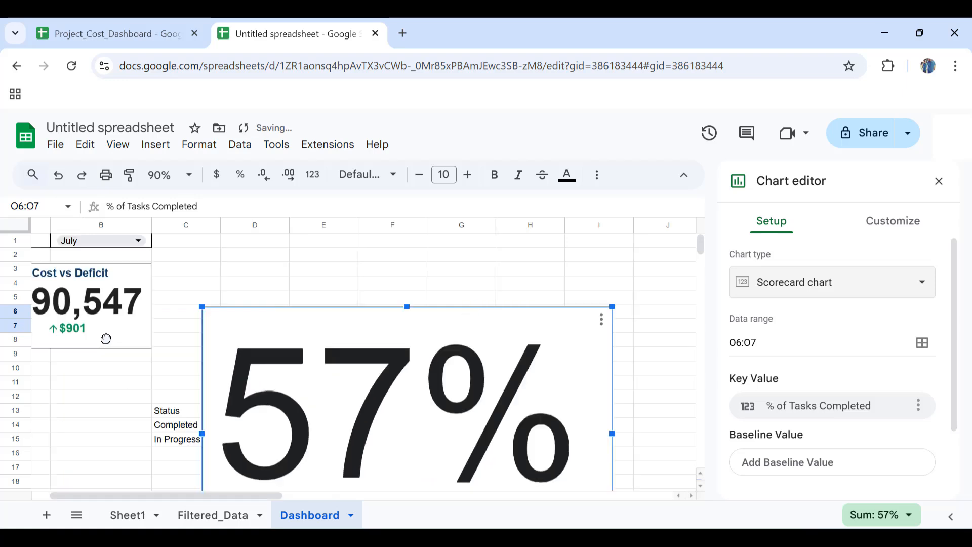
{"action": "left_click_drag", "start_coordinate": [271, 342], "coordinate": [50, 385]}
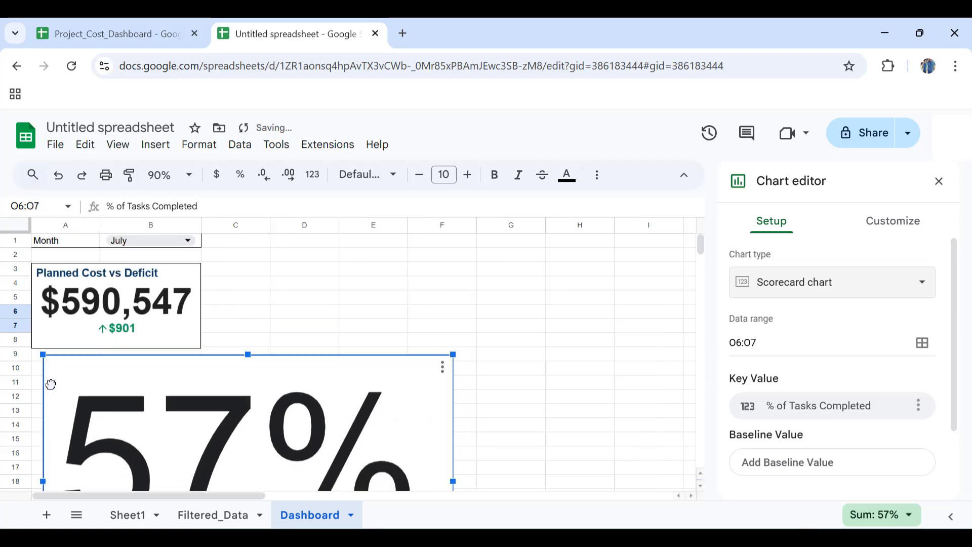
Shrink the percentage scorecard to span columns A to B and rows 9 to 15, matching the width of the scorecard above
{"action": "scroll", "coordinate": [50, 384], "scroll_direction": "down", "scroll_amount": 3}
{"action": "scroll", "coordinate": [395, 455], "scroll_direction": "down", "scroll_amount": 2}
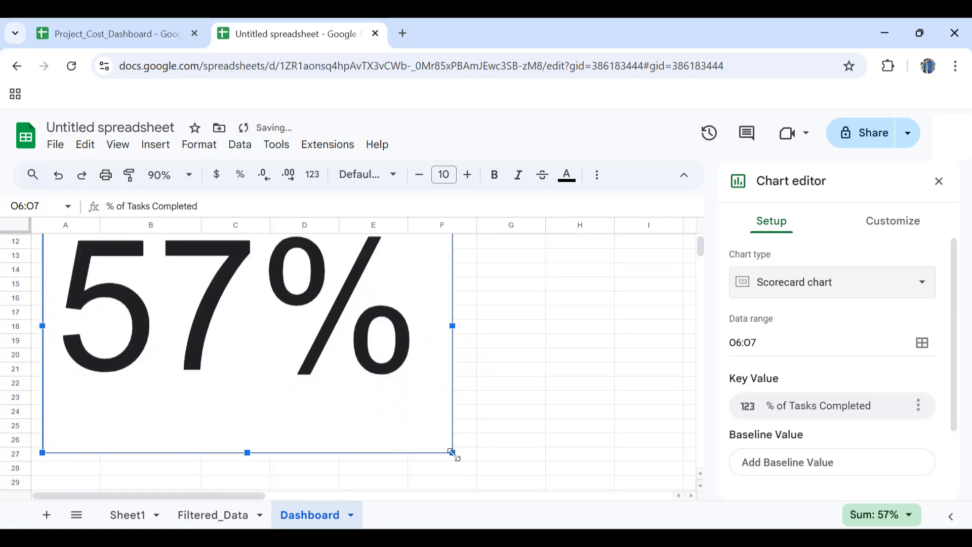
{"action": "scroll", "coordinate": [245, 306], "scroll_direction": "up", "scroll_amount": 5}
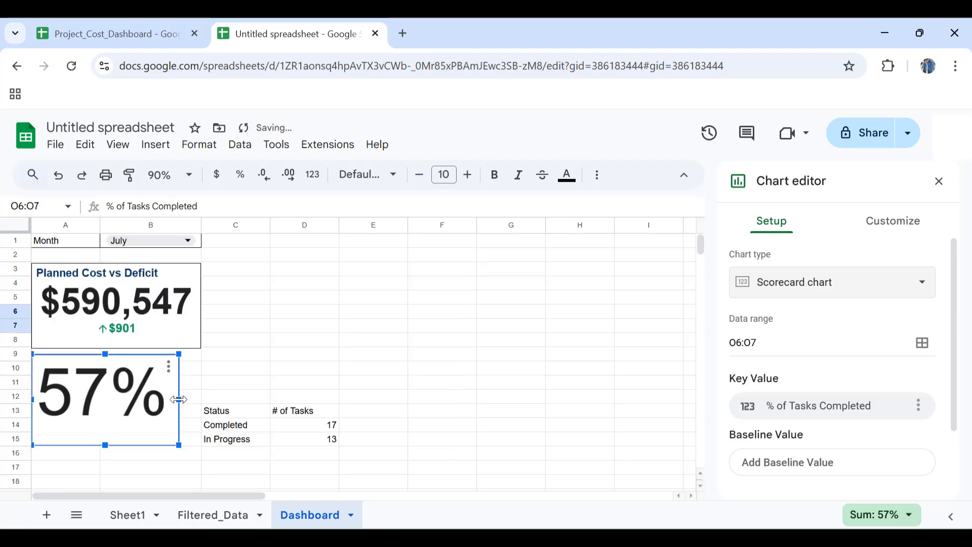
{"action": "left_click_drag", "start_coordinate": [179, 399], "coordinate": [198, 394]}
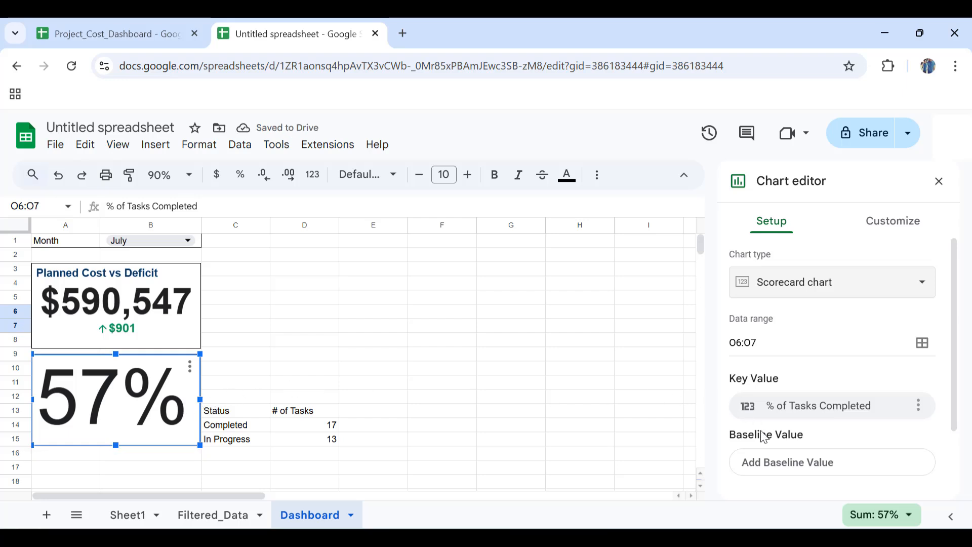
Set the percentage scorecard's chart title to "% of Tasks Completed"
{"action": "left_click", "coordinate": [879, 217]}
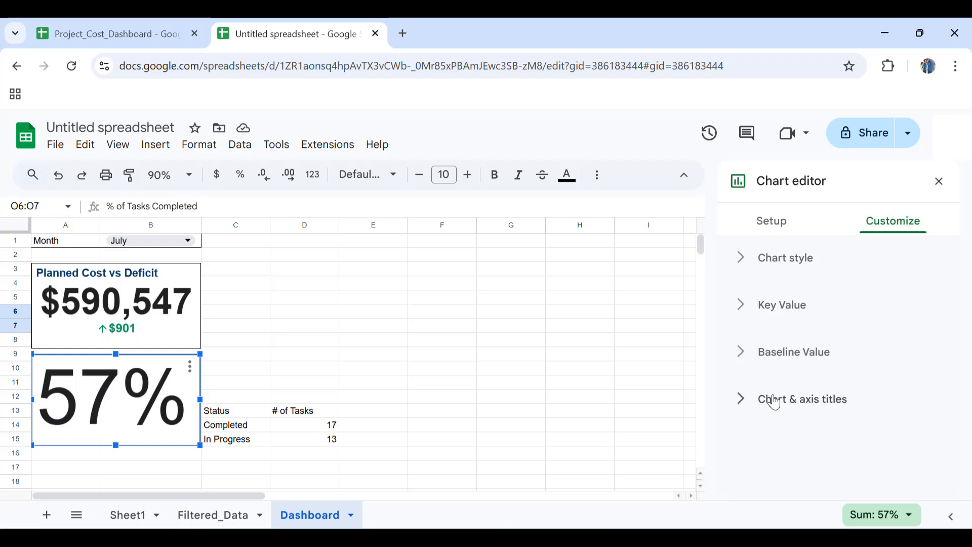
{"action": "left_click", "coordinate": [774, 401]}
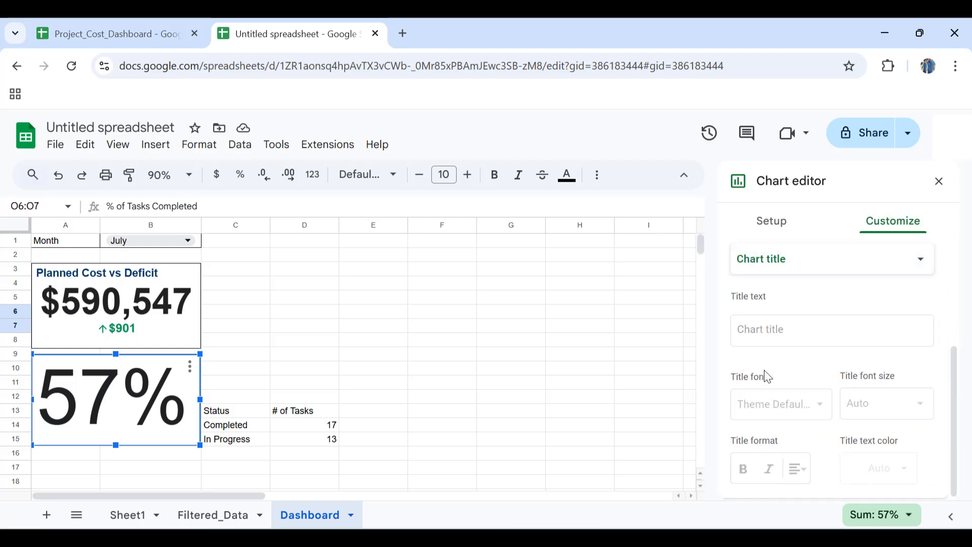
{"action": "left_click", "coordinate": [765, 327]}
{"action": "type", "text": "% of Tasks"}
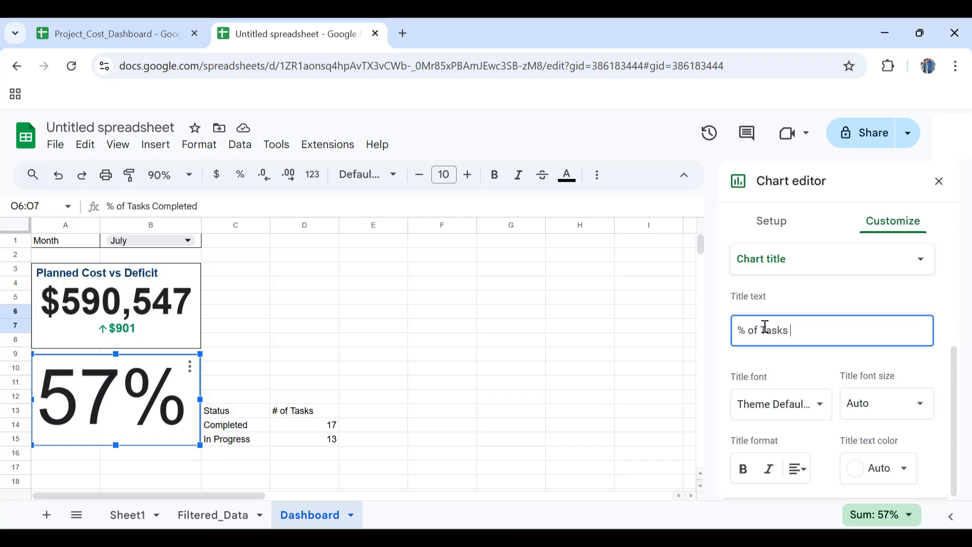
{"action": "type", "text": " Compleyed"}
{"action": "key", "text": "BackSpace"}
{"action": "key", "text": "BackSpace"}
{"action": "key", "text": "BackSpace"}
{"action": "type", "text": "ted"}
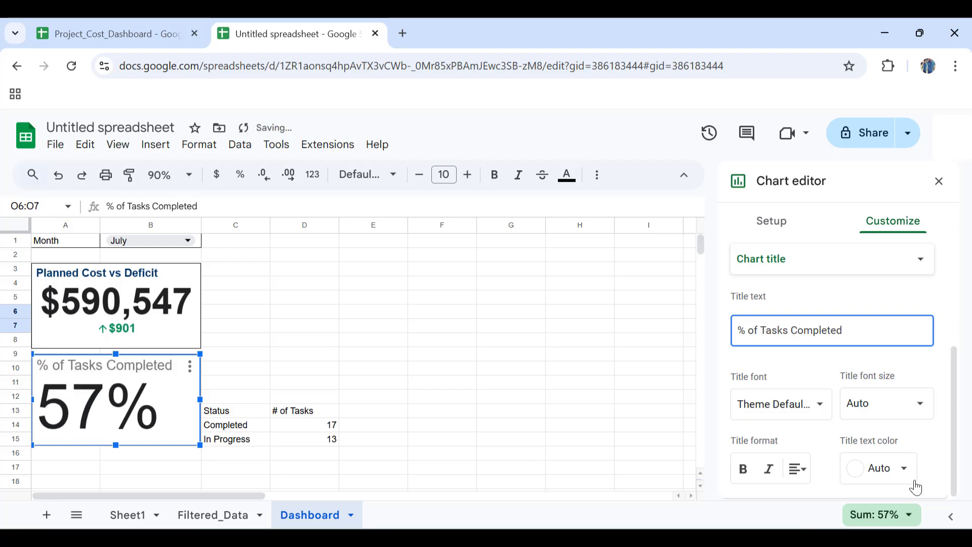
Format the "% of Tasks Completed" chart title in dark blue, font size 16 and bold
{"action": "left_click", "coordinate": [904, 469]}
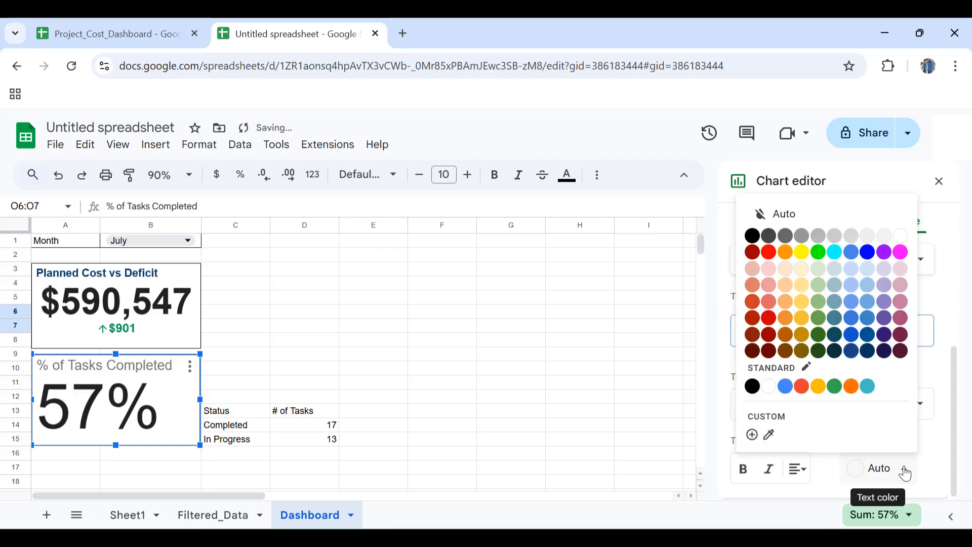
{"action": "left_click", "coordinate": [868, 356]}
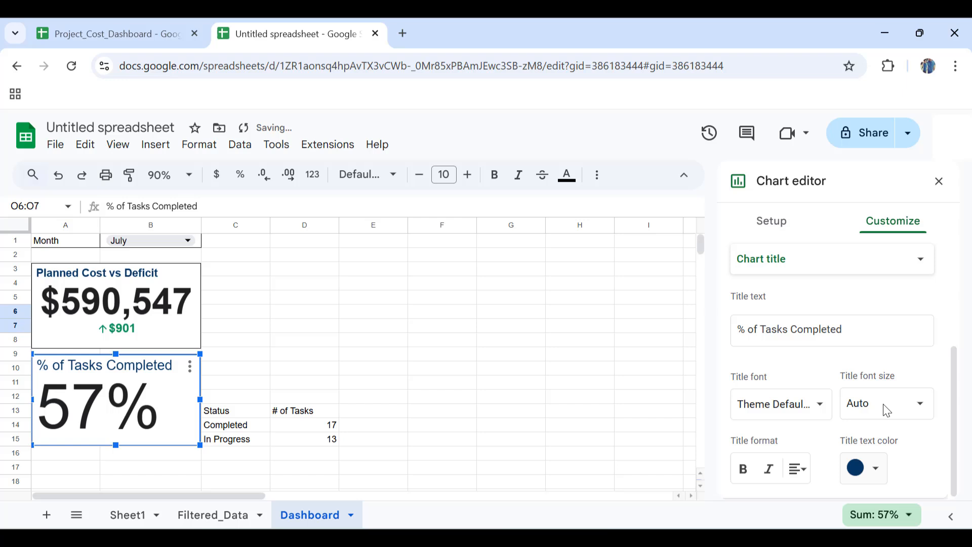
{"action": "left_click", "coordinate": [914, 408]}
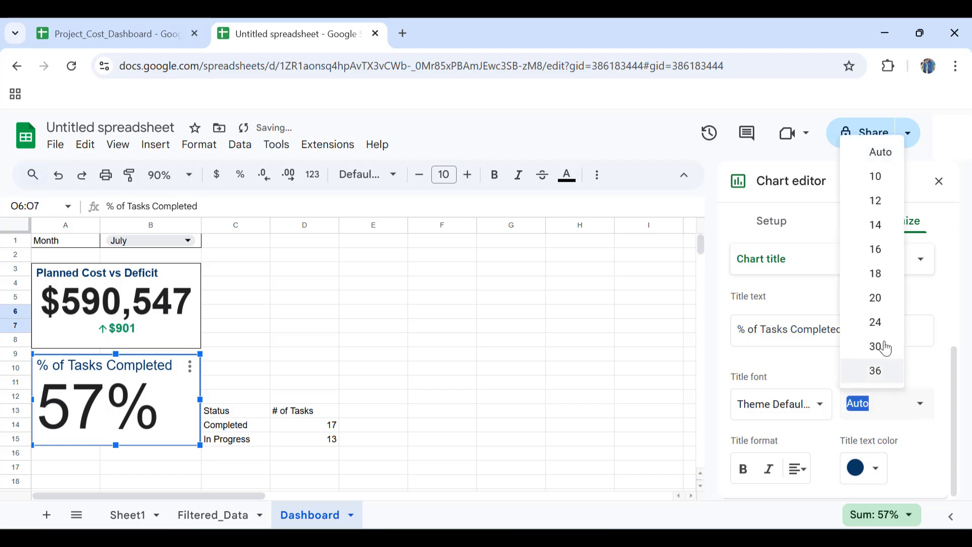
{"action": "left_click", "coordinate": [884, 250]}
{"action": "left_click", "coordinate": [743, 472]}
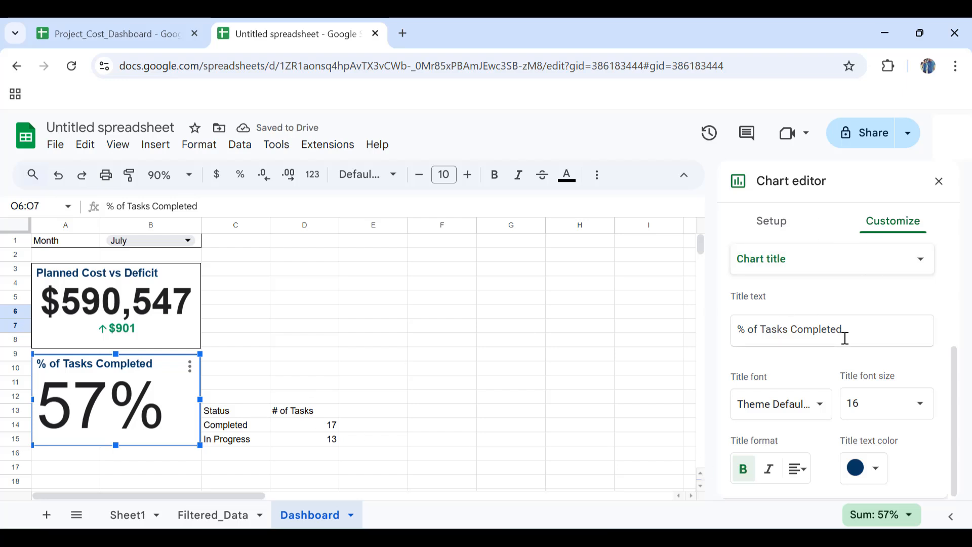
Make the key value of the "% of Tasks Completed" scorecard bold and center-aligned
{"action": "scroll", "coordinate": [790, 357], "scroll_direction": "up", "scroll_amount": 2}
{"action": "scroll", "coordinate": [790, 357], "scroll_direction": "up", "scroll_amount": 2}
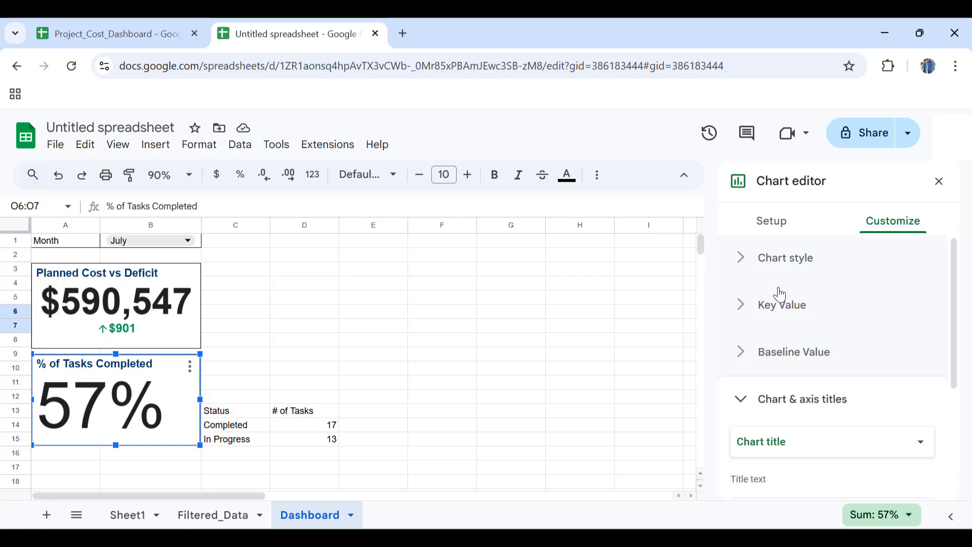
{"action": "left_click", "coordinate": [775, 302]}
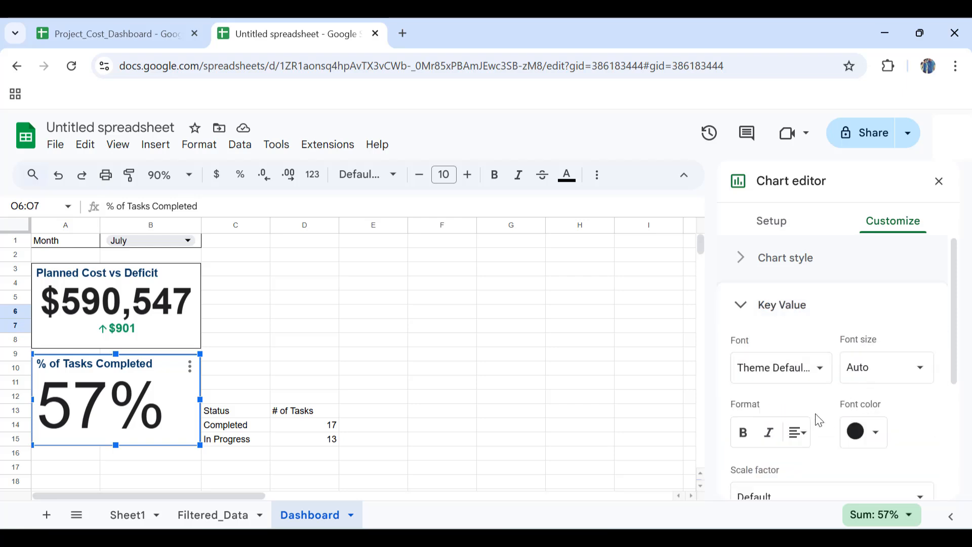
{"action": "left_click", "coordinate": [744, 433]}
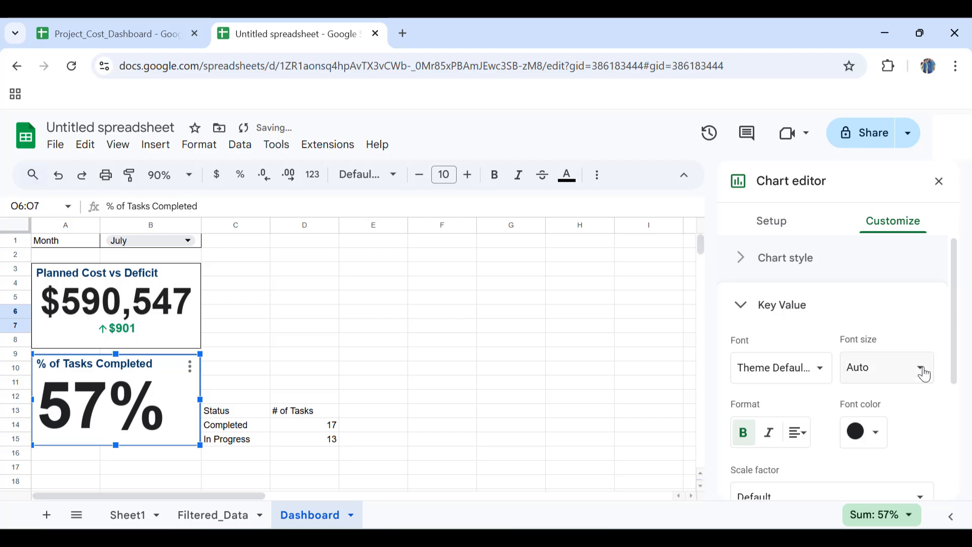
{"action": "left_click", "coordinate": [798, 433]}
{"action": "left_click", "coordinate": [818, 462]}
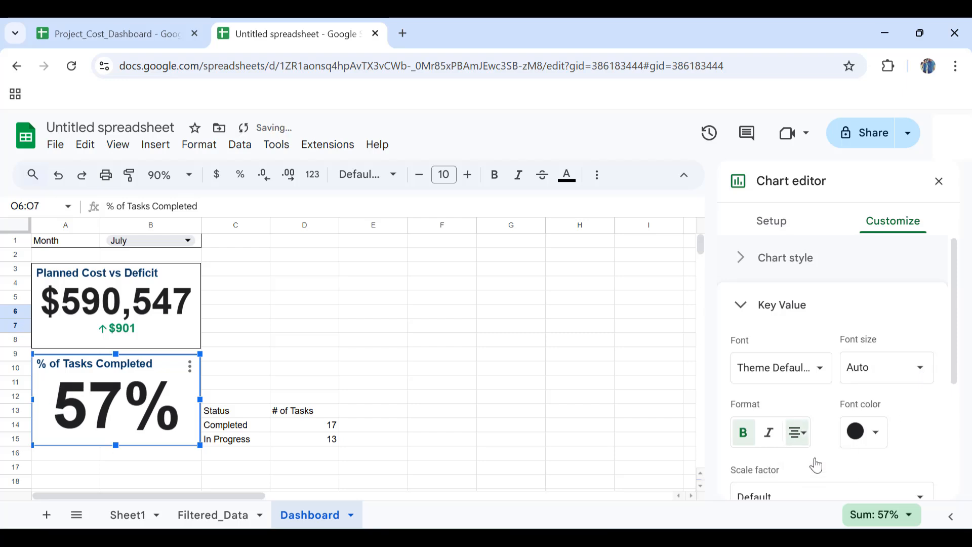
{"action": "left_click", "coordinate": [427, 330]}
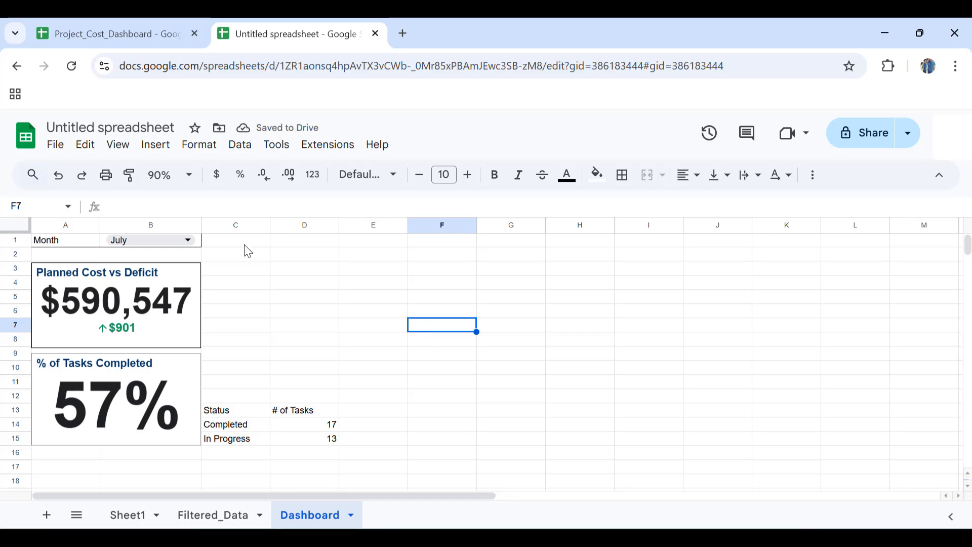
Insert an empty column before column C and narrow it to a thin spacer beside the scorecards
{"action": "left_click", "coordinate": [238, 224]}
{"action": "right_click", "coordinate": [238, 224]}
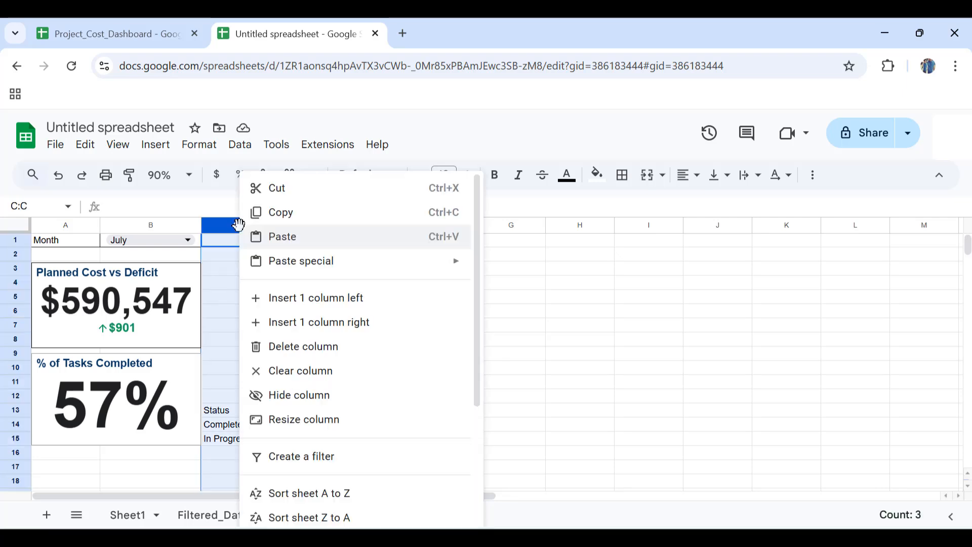
{"action": "left_click", "coordinate": [312, 304]}
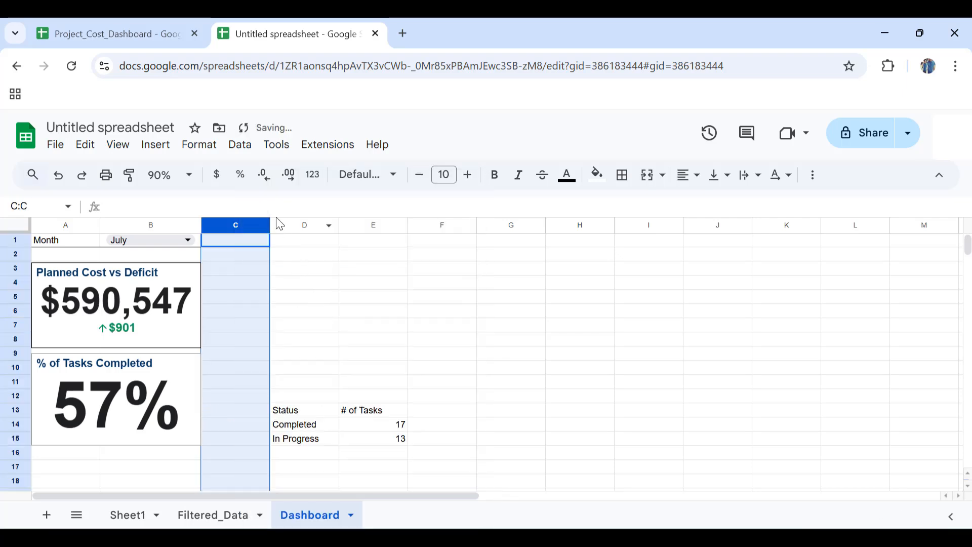
{"action": "left_click_drag", "start_coordinate": [272, 224], "coordinate": [209, 224]}
Apply all borders to the task status table in D13:E15
{"action": "left_click_drag", "start_coordinate": [231, 413], "coordinate": [297, 443]}
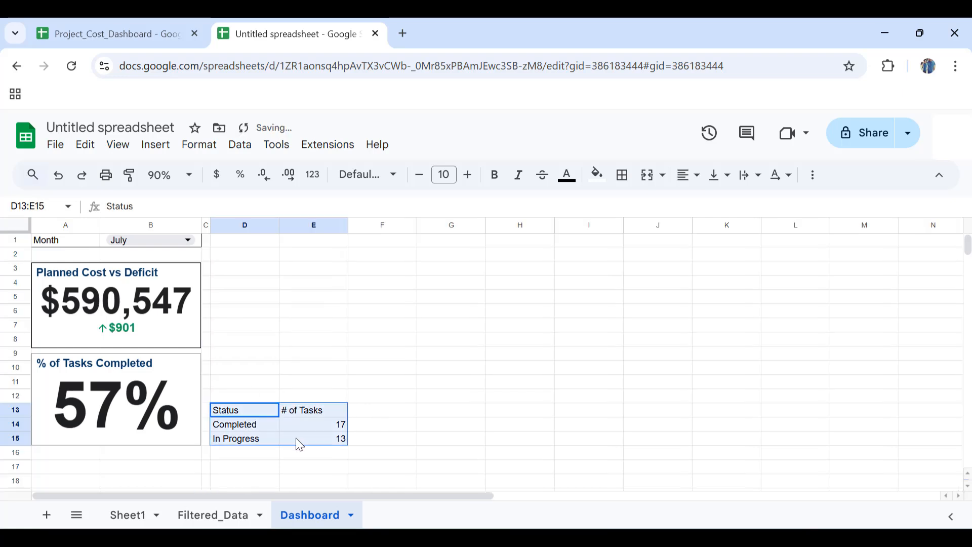
{"action": "left_click", "coordinate": [622, 191]}
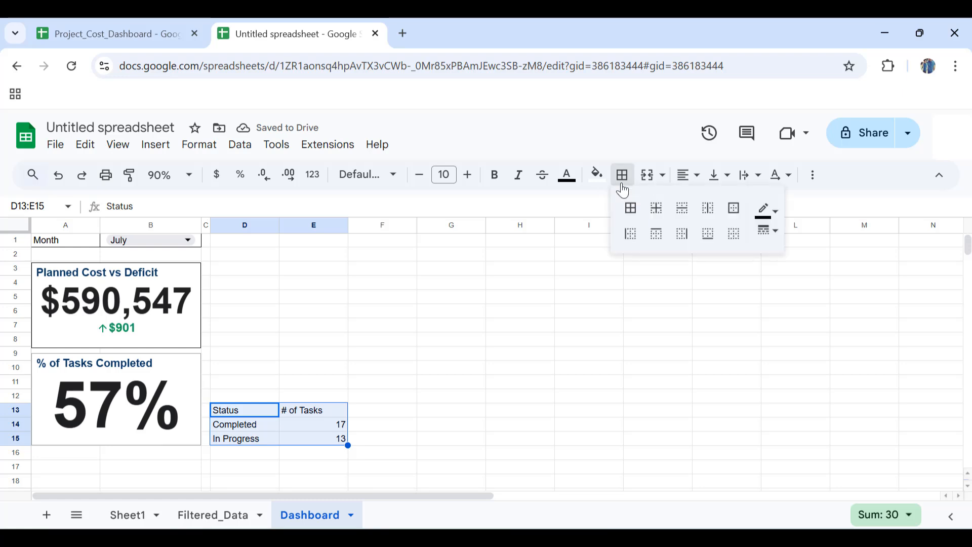
{"action": "left_click", "coordinate": [631, 208]}
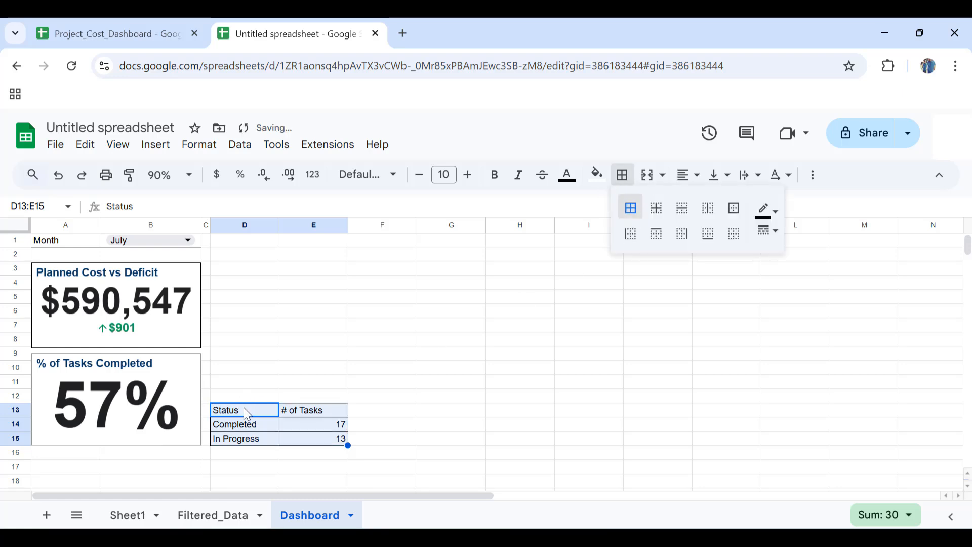
Format the status table's header row D13:E13 with bold orange text on a dark blue fill
{"action": "left_click_drag", "start_coordinate": [242, 408], "coordinate": [314, 411]}
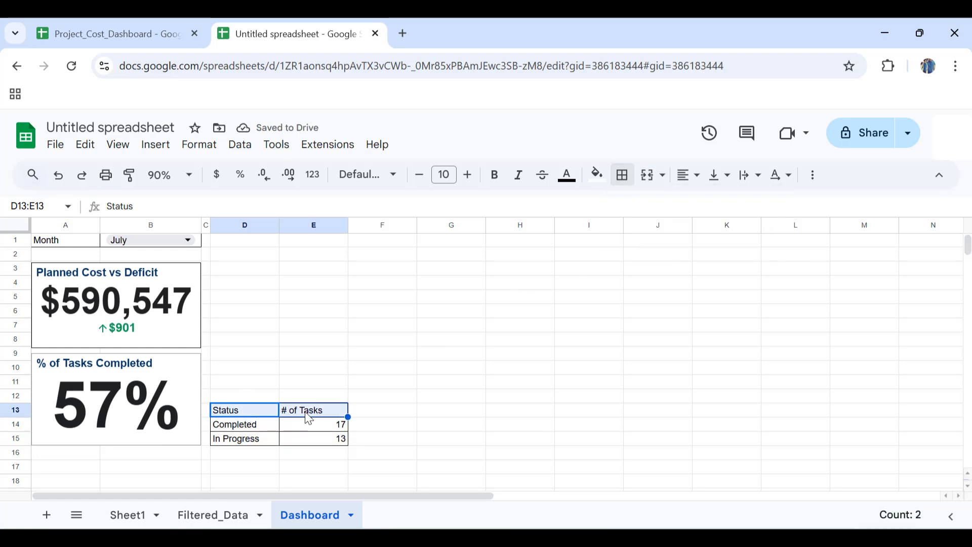
{"action": "left_click", "coordinate": [495, 176]}
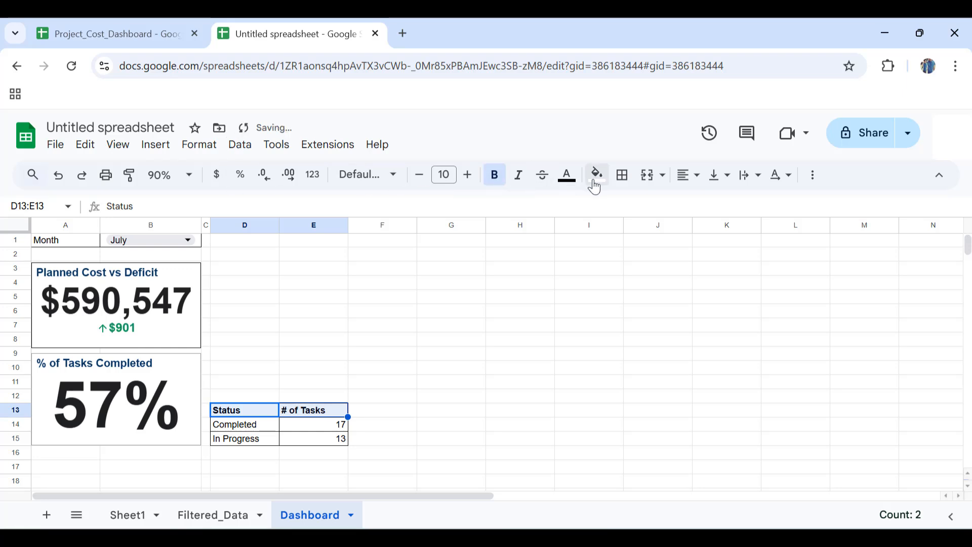
{"action": "left_click", "coordinate": [596, 187]}
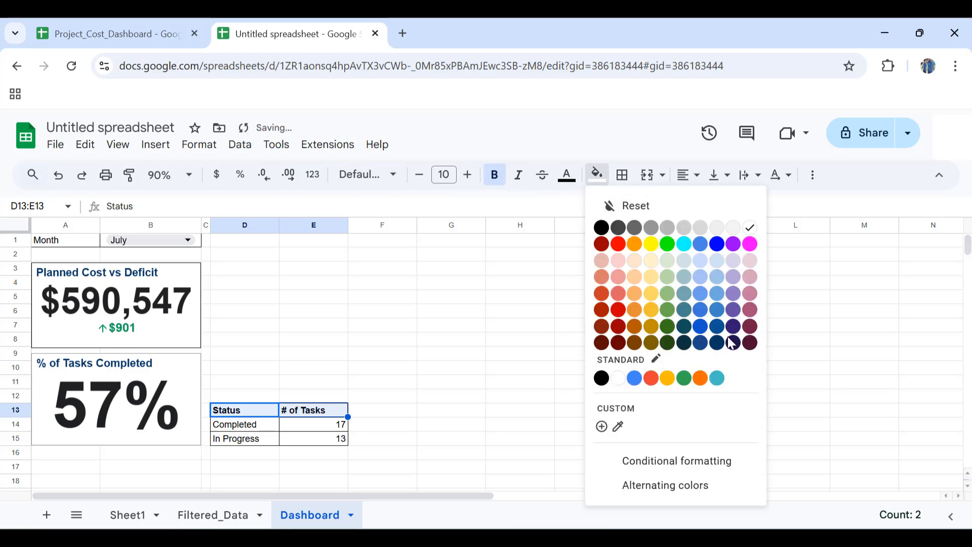
{"action": "left_click", "coordinate": [717, 344]}
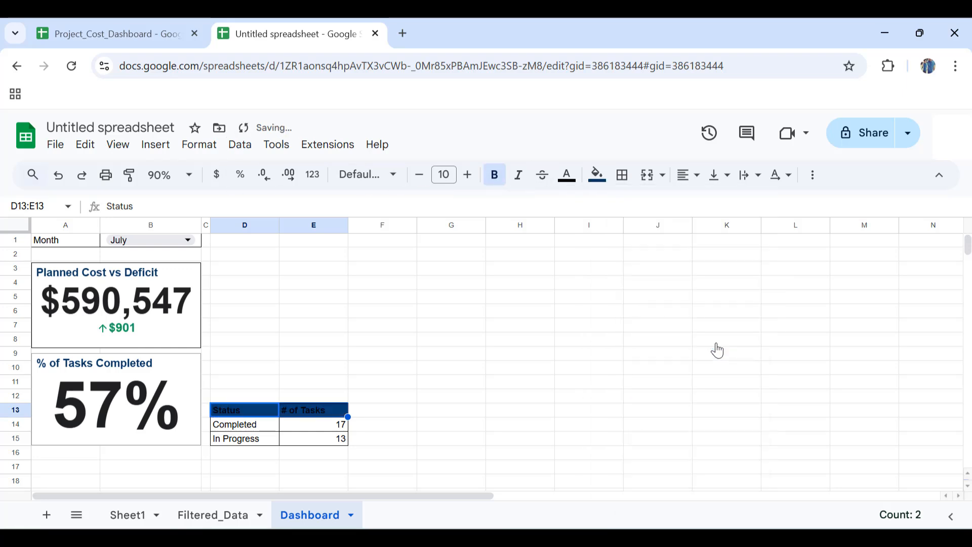
{"action": "left_click", "coordinate": [567, 183]}
{"action": "left_click", "coordinate": [604, 244]}
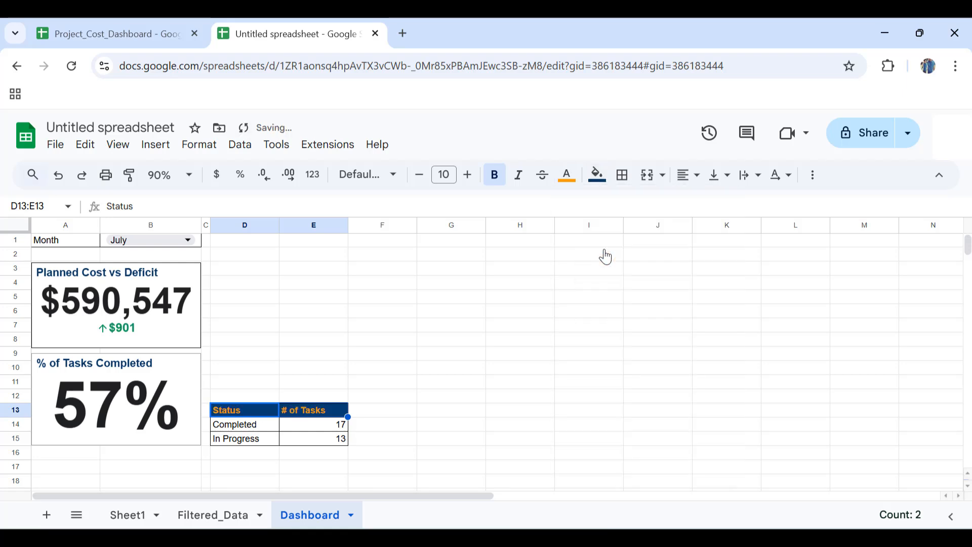
{"action": "left_click", "coordinate": [290, 306]}
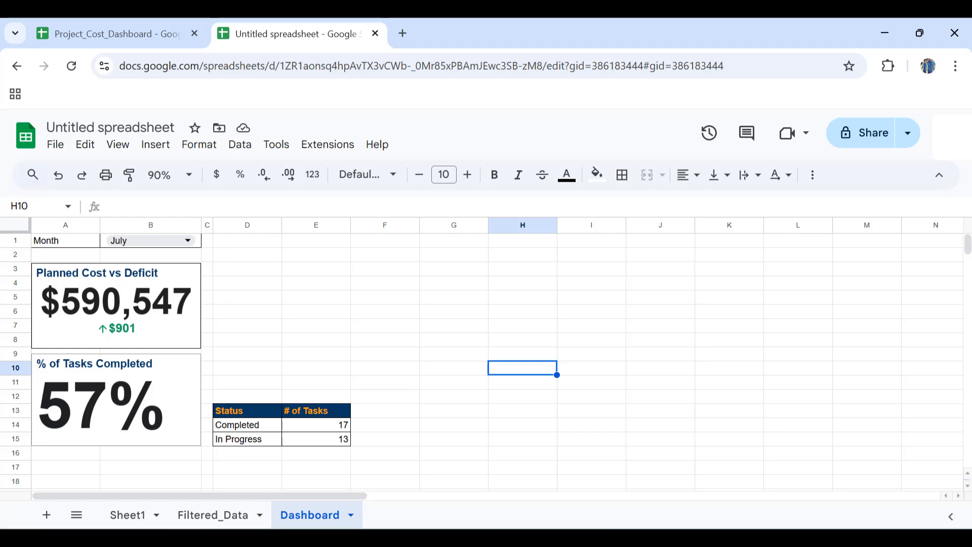
Insert a chart on the Filtered_Data sheet from the Category and Actual Cost columns
{"action": "left_click", "coordinate": [211, 527]}
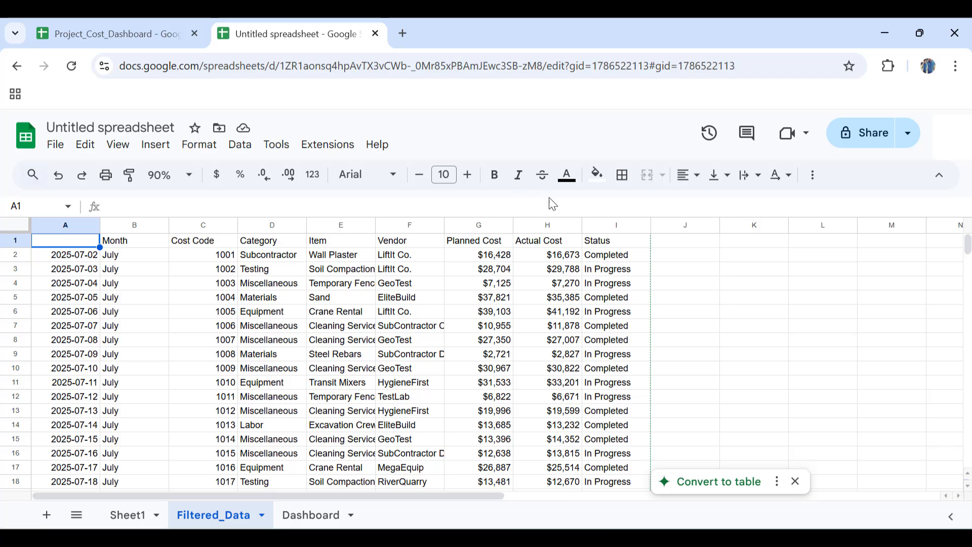
{"action": "left_click", "coordinate": [273, 225]}
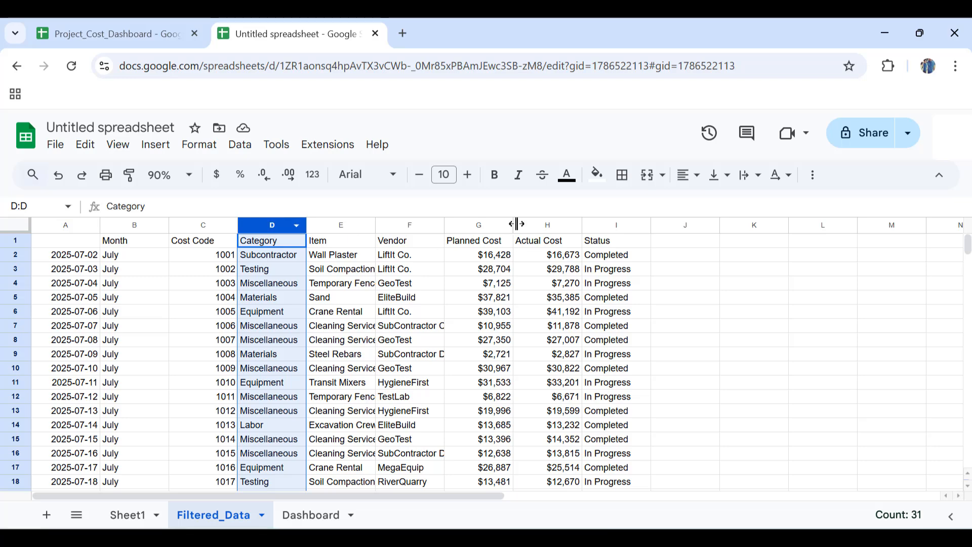
{"action": "left_click", "coordinate": [534, 218], "text": "ctrl"}
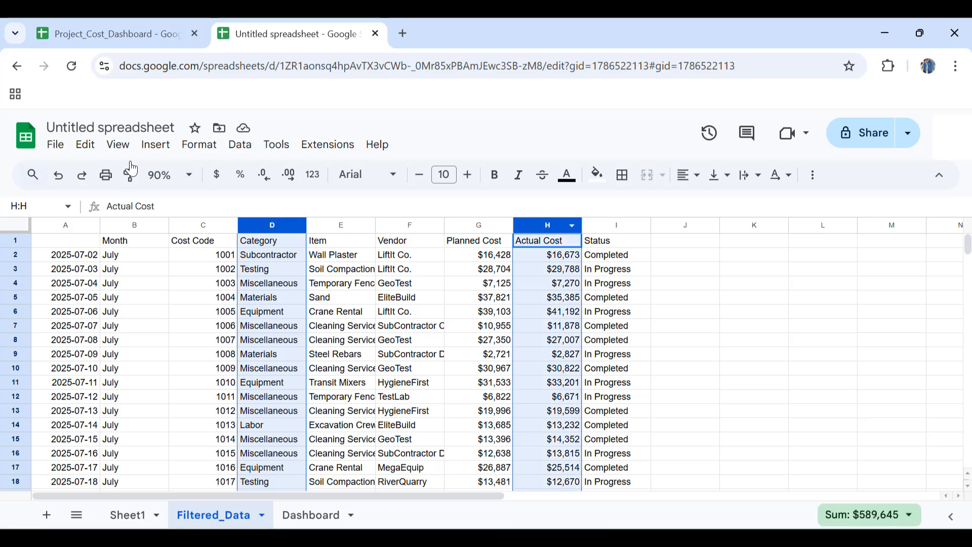
{"action": "left_click", "coordinate": [152, 147]}
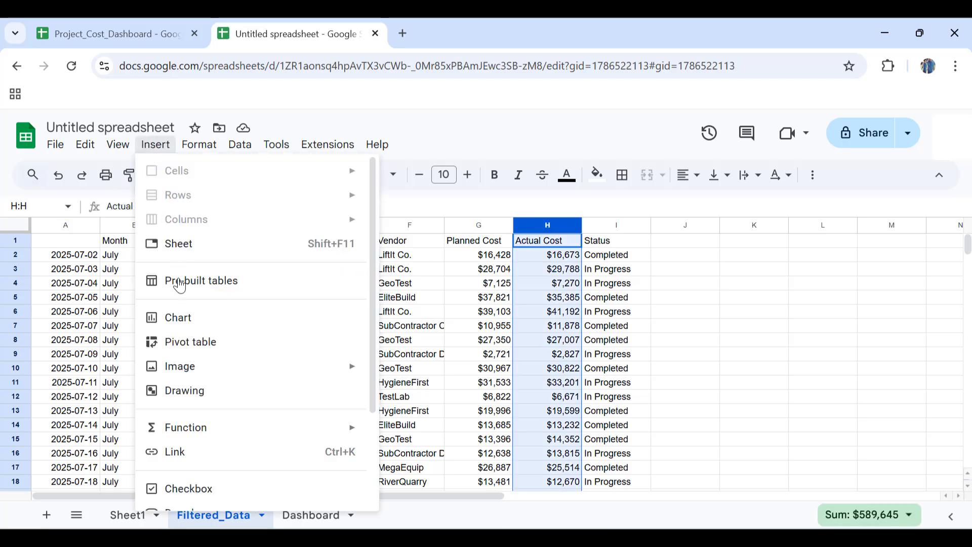
{"action": "left_click", "coordinate": [186, 324]}
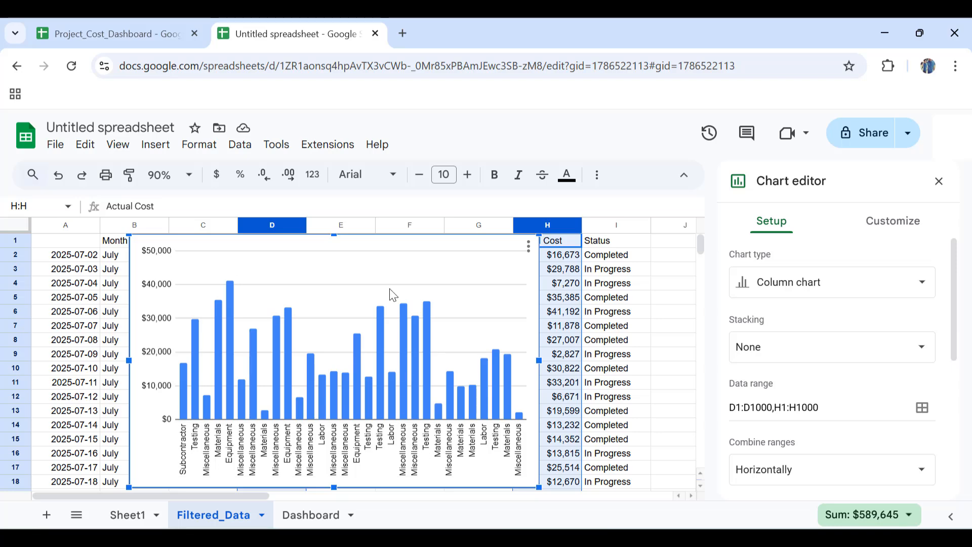
{"action": "left_click_drag", "start_coordinate": [355, 249], "coordinate": [295, 300]}
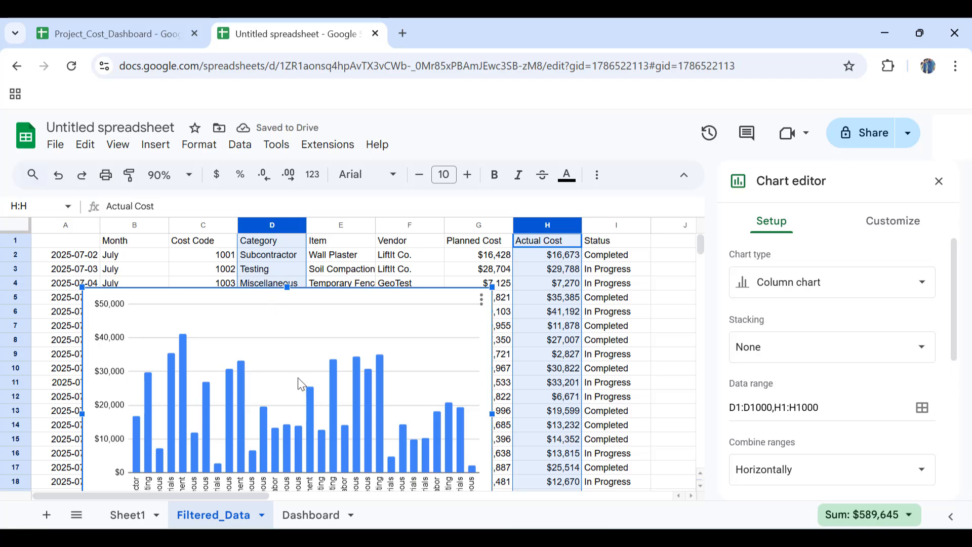
{"action": "left_click_drag", "start_coordinate": [307, 301], "coordinate": [364, 254]}
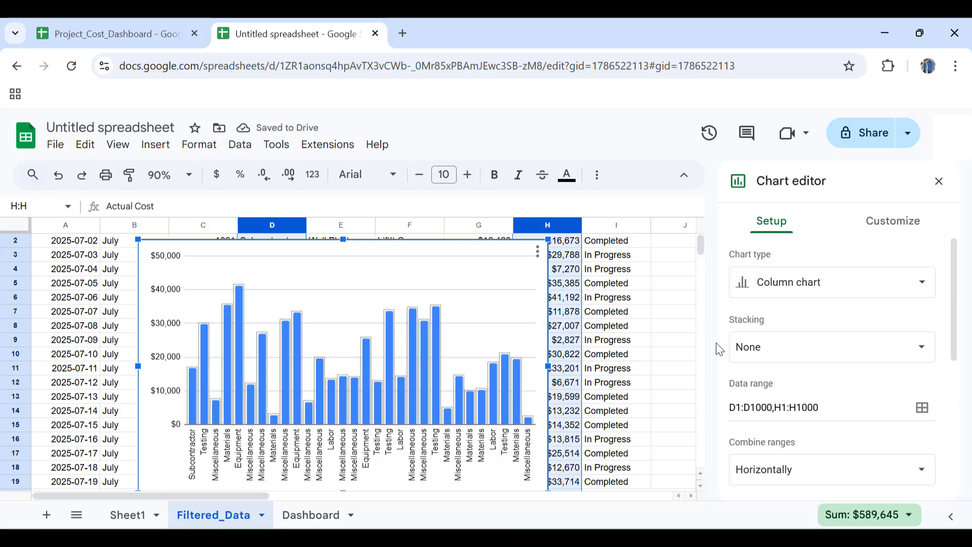
Aggregate the Actual Cost chart by Category and change its chart type to a doughnut chart
{"action": "scroll", "coordinate": [800, 369], "scroll_direction": "down", "scroll_amount": 4}
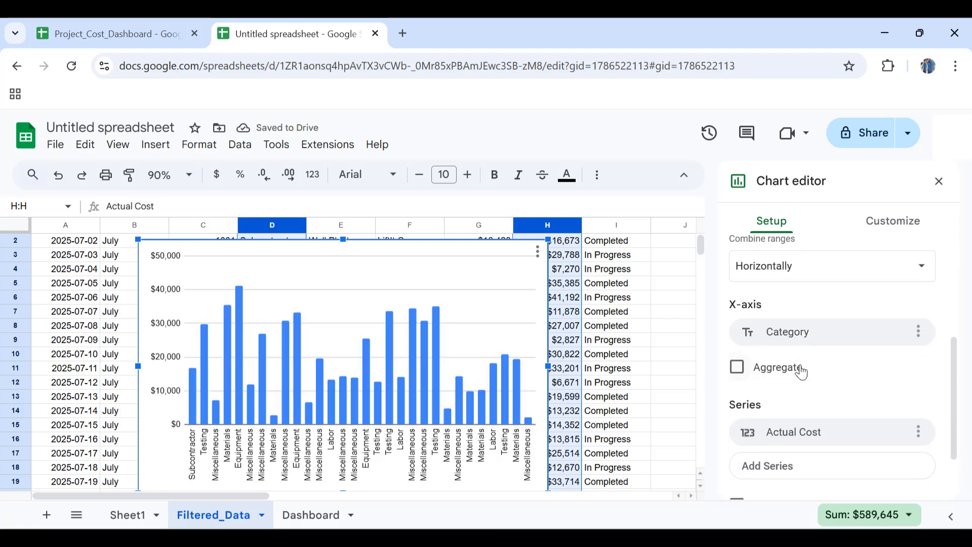
{"action": "left_click", "coordinate": [737, 369]}
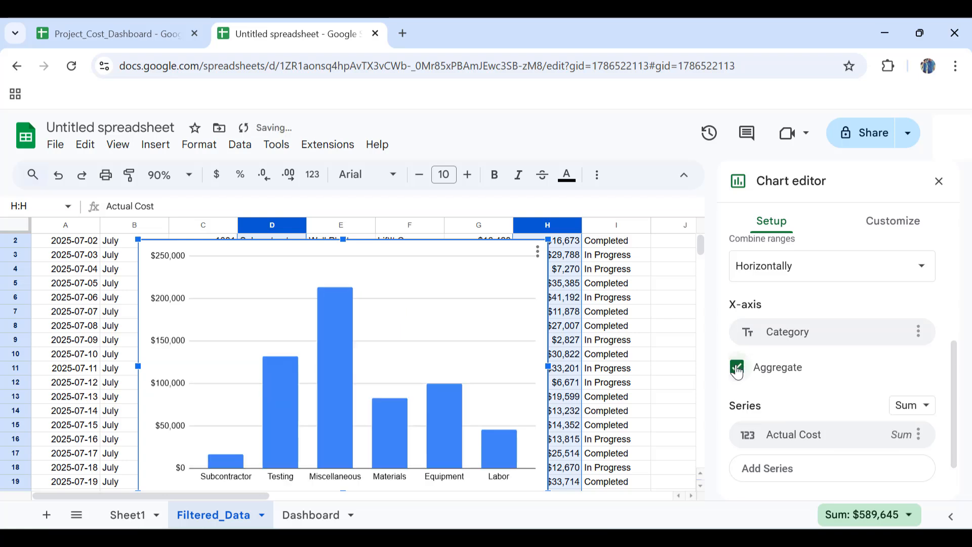
{"action": "scroll", "coordinate": [794, 243], "scroll_direction": "up", "scroll_amount": 4}
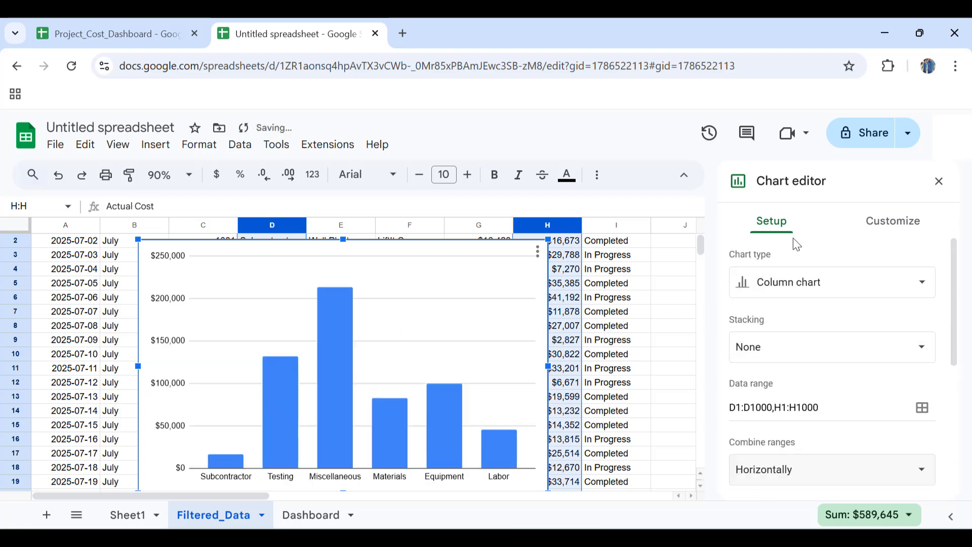
{"action": "left_click", "coordinate": [804, 284]}
{"action": "scroll", "coordinate": [793, 391], "scroll_direction": "down", "scroll_amount": 6}
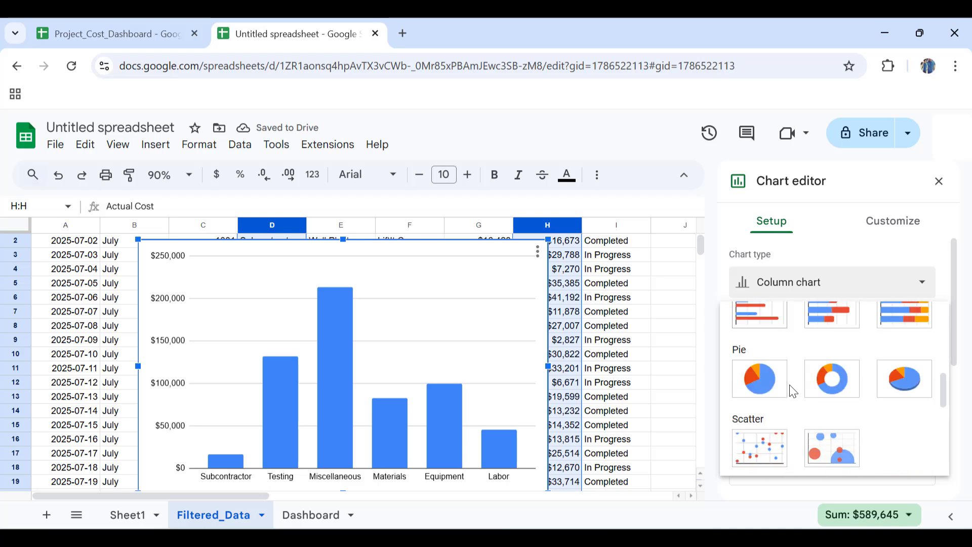
{"action": "left_click", "coordinate": [839, 353]}
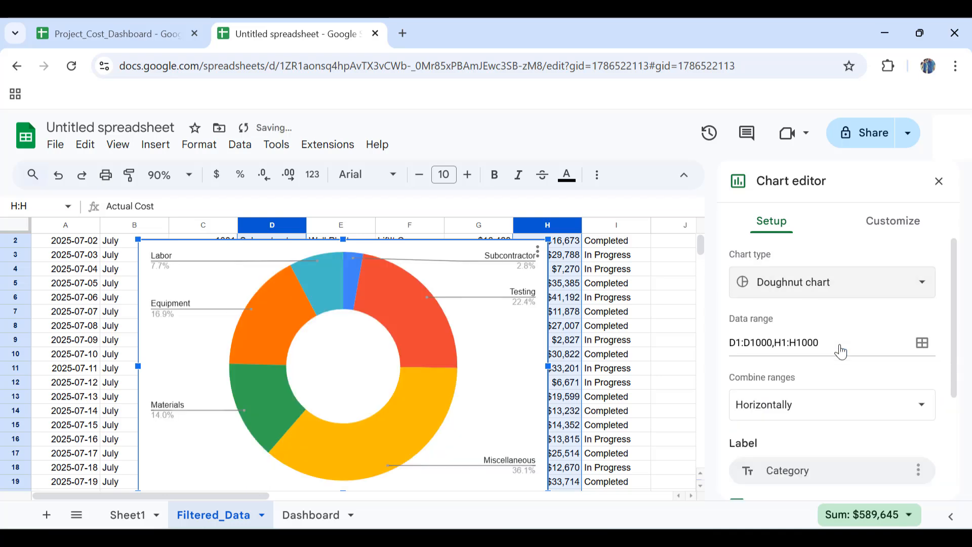
Remove the doughnut chart's outer legend labels and show bold percentage labels on the slices
{"action": "left_click", "coordinate": [522, 301]}
{"action": "key", "text": "Delete"}
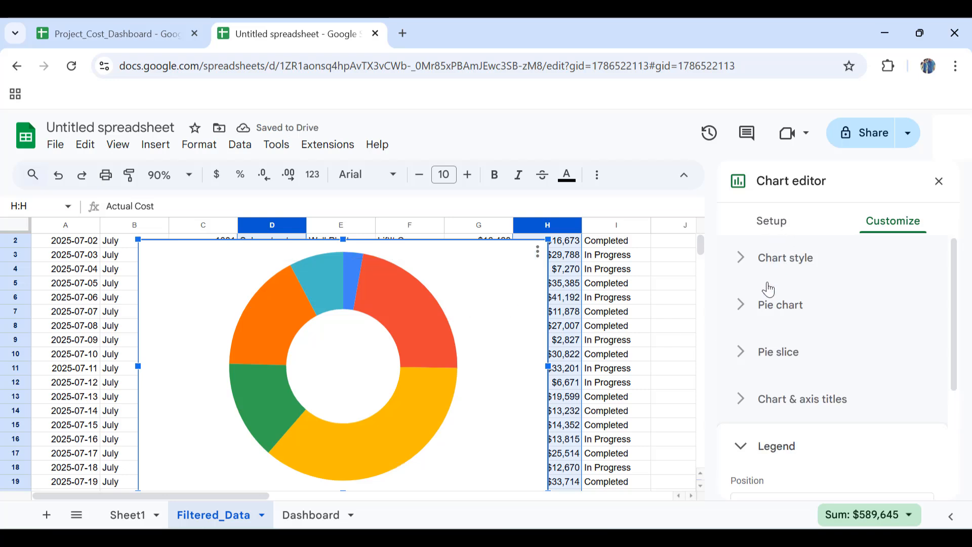
{"action": "left_click", "coordinate": [779, 308]}
{"action": "scroll", "coordinate": [785, 429], "scroll_direction": "down", "scroll_amount": 2}
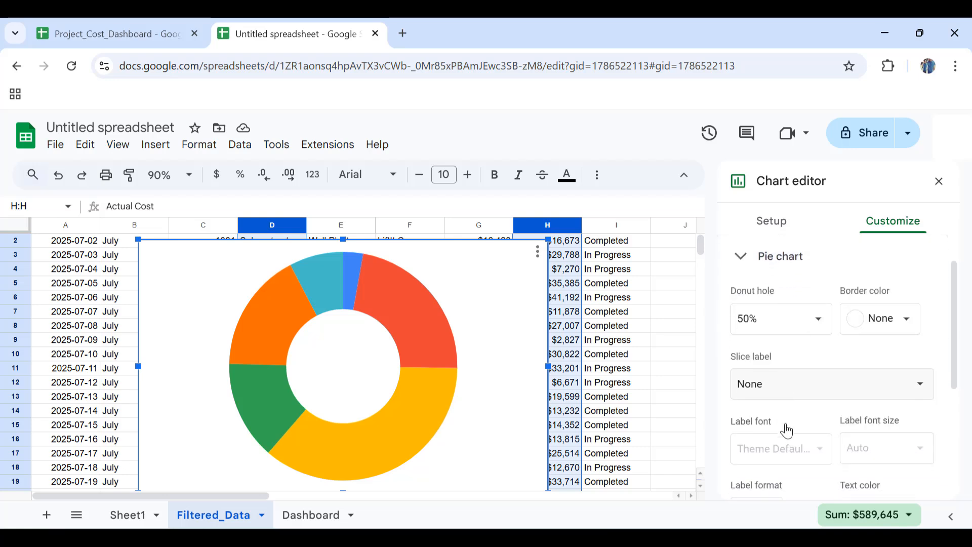
{"action": "left_click", "coordinate": [809, 374]}
{"action": "left_click", "coordinate": [799, 435]}
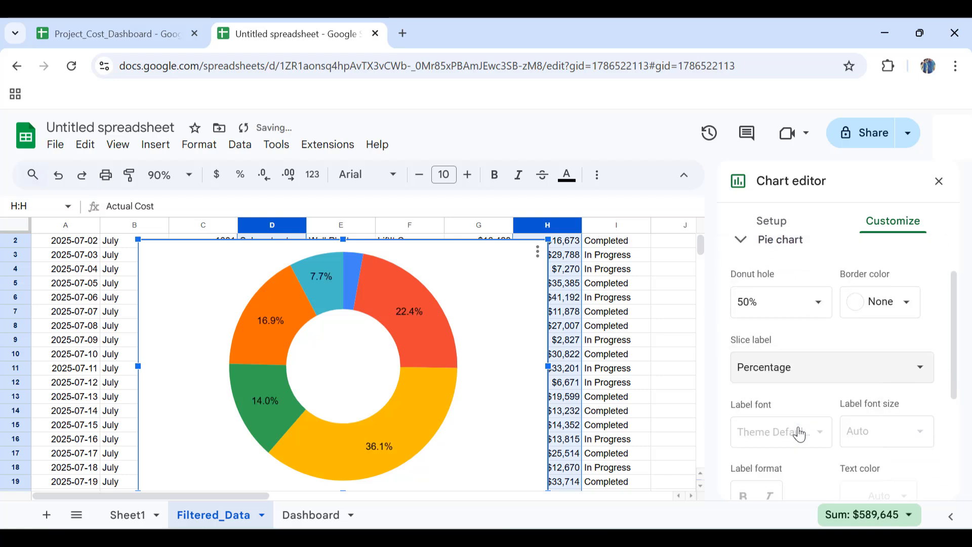
{"action": "scroll", "coordinate": [744, 440], "scroll_direction": "down", "scroll_amount": 1}
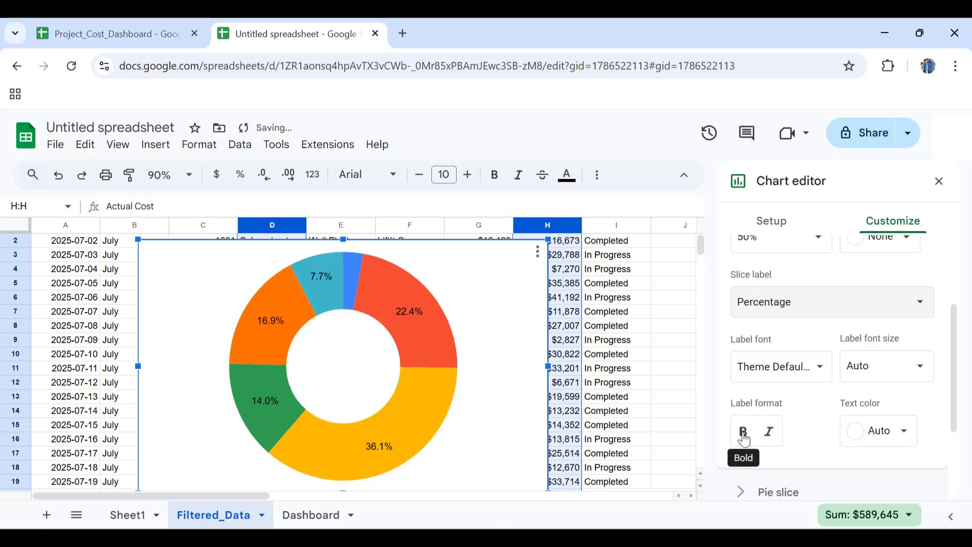
{"action": "left_click", "coordinate": [744, 433]}
{"action": "scroll", "coordinate": [744, 435], "scroll_direction": "down", "scroll_amount": 2}
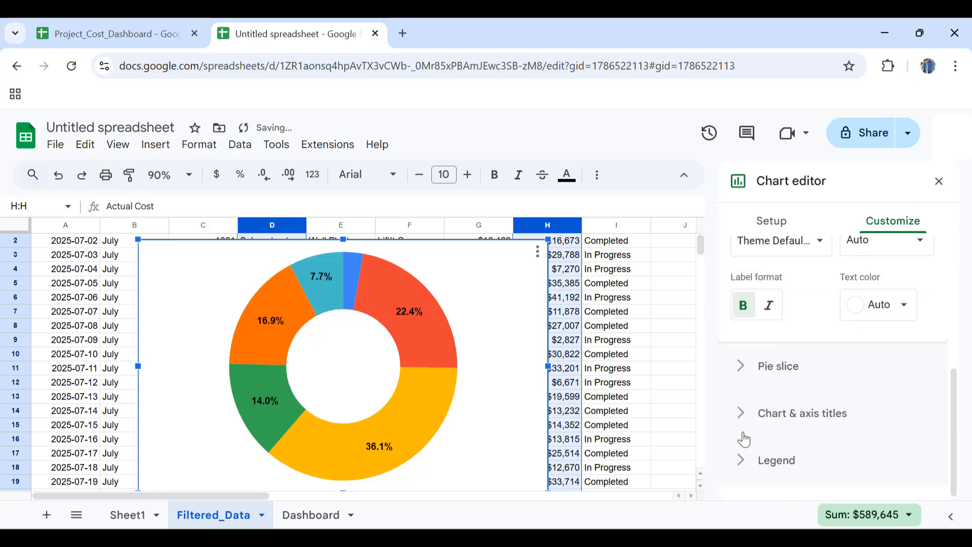
Set the doughnut chart's legend position to Bottom
{"action": "left_click", "coordinate": [742, 459]}
{"action": "left_click", "coordinate": [803, 362]}
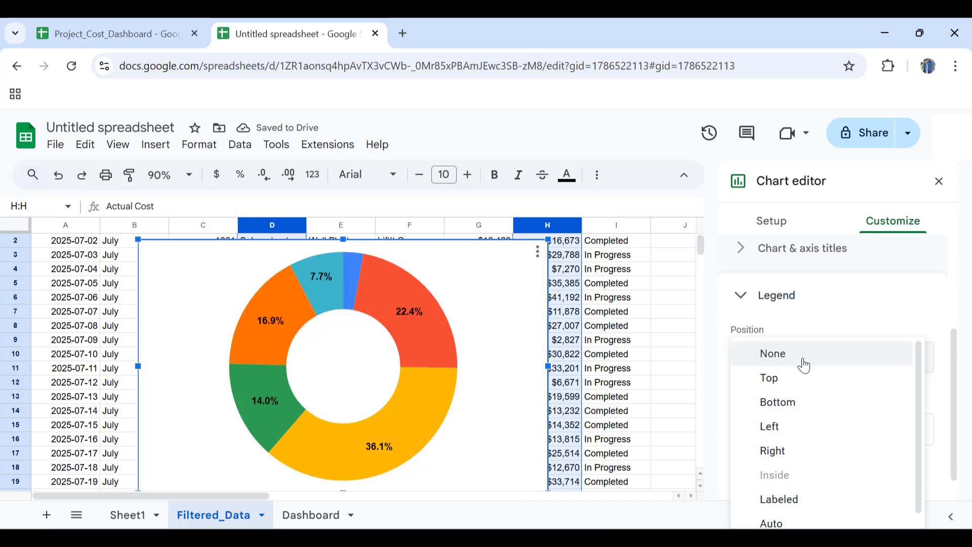
{"action": "left_click", "coordinate": [780, 402]}
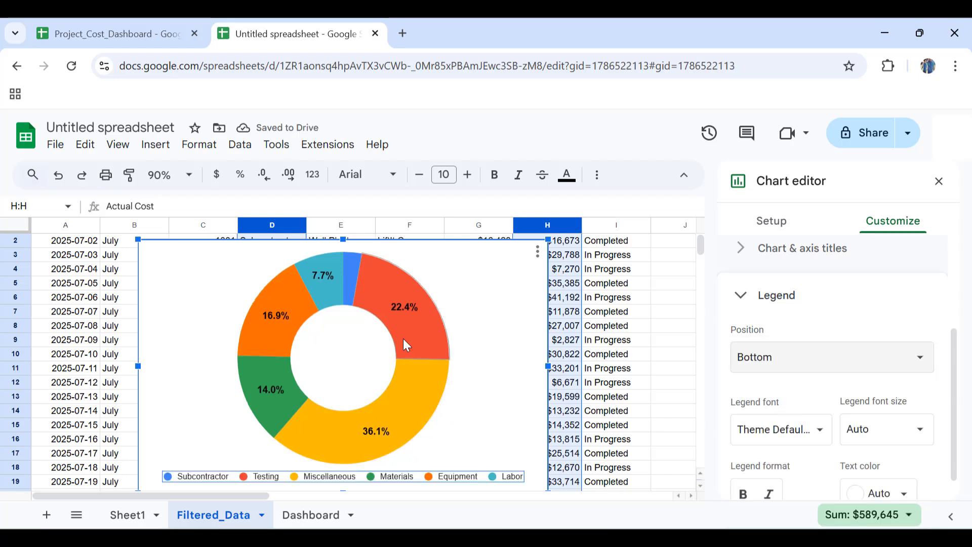
Copy the doughnut chart onto the Dashboard sheet and place it beside the scorecards, starting at column D in row 1
{"action": "key", "text": "ctrl+c"}
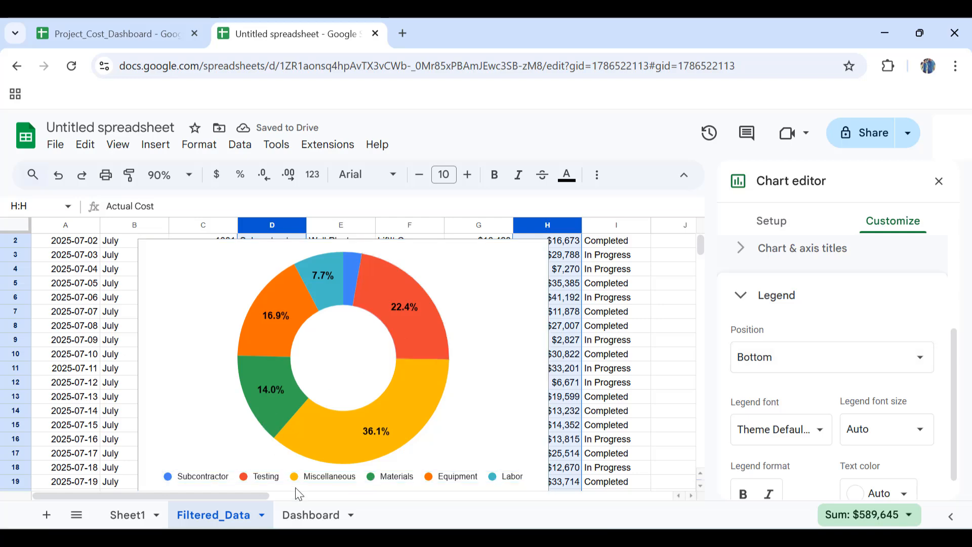
{"action": "left_click", "coordinate": [309, 515]}
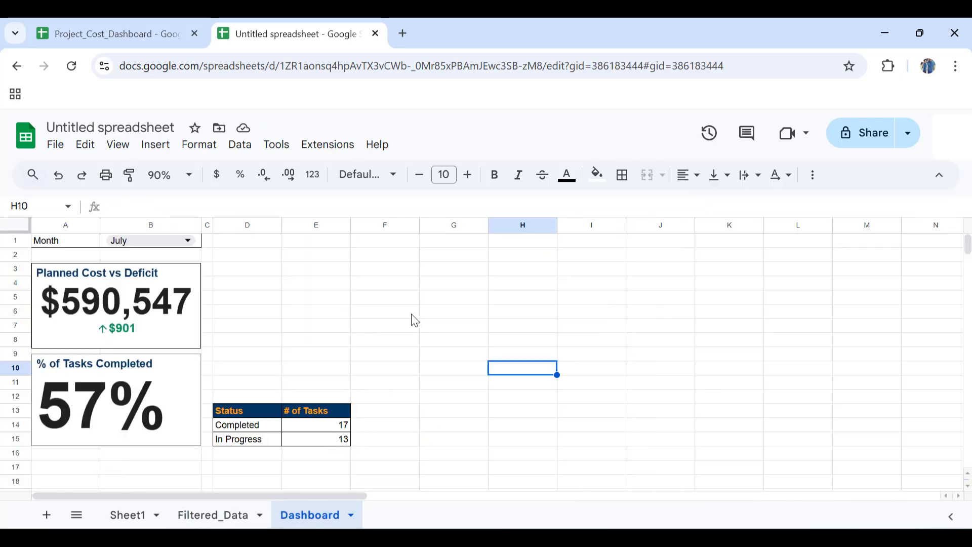
{"action": "key", "text": "ctrl+v"}
{"action": "scroll", "coordinate": [487, 289], "scroll_direction": "up", "scroll_amount": 3}
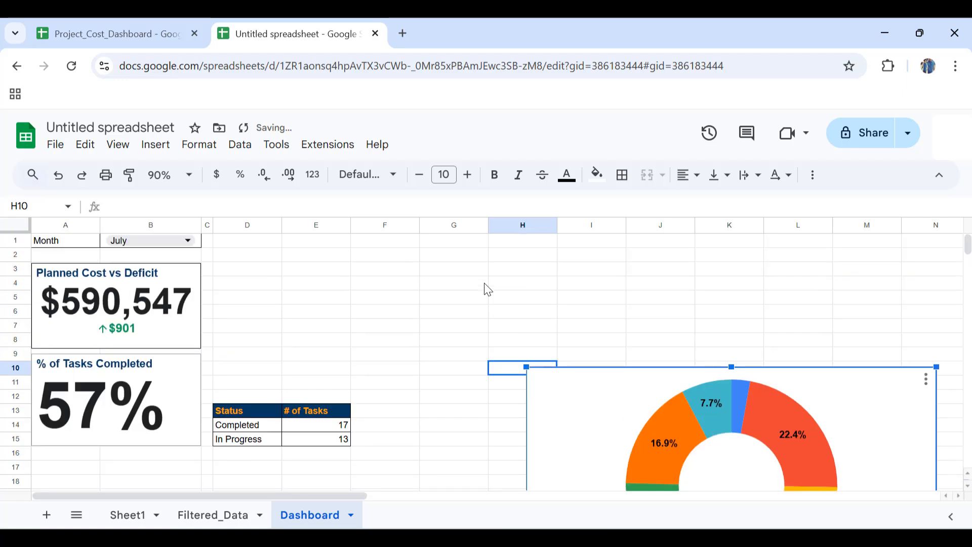
{"action": "left_click_drag", "start_coordinate": [544, 381], "coordinate": [229, 249]}
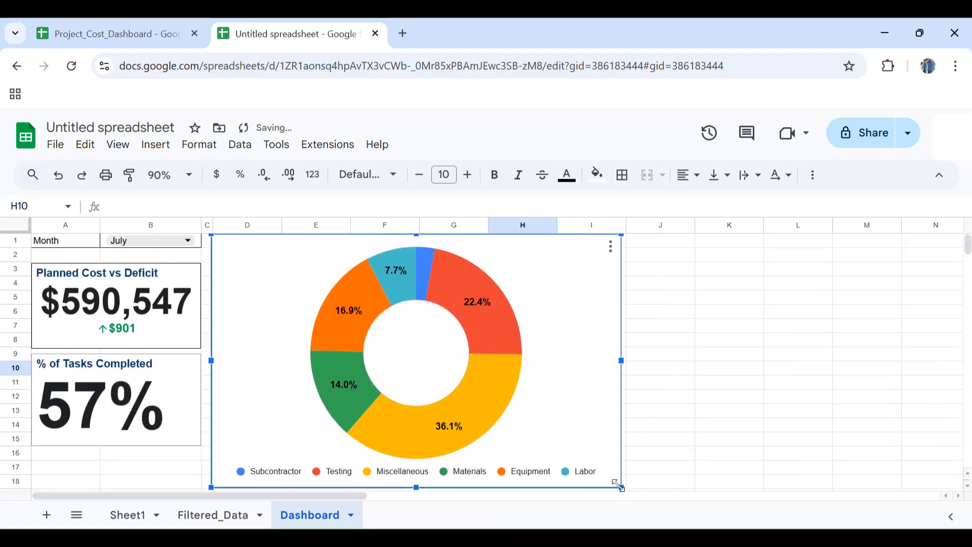
Resize the doughnut chart to fit columns D and E, directly above the task status table
{"action": "left_click_drag", "start_coordinate": [618, 485], "coordinate": [427, 367]}
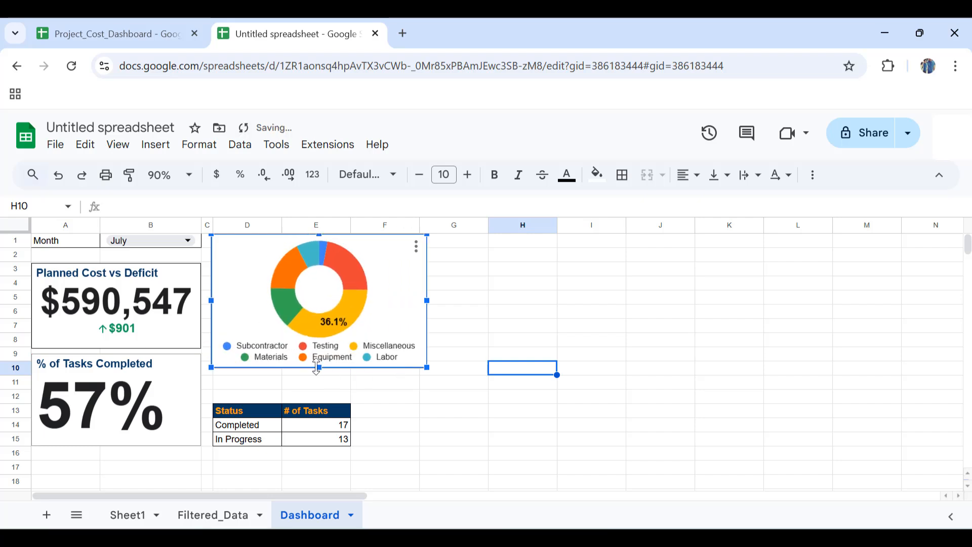
{"action": "left_click_drag", "start_coordinate": [319, 368], "coordinate": [319, 396]}
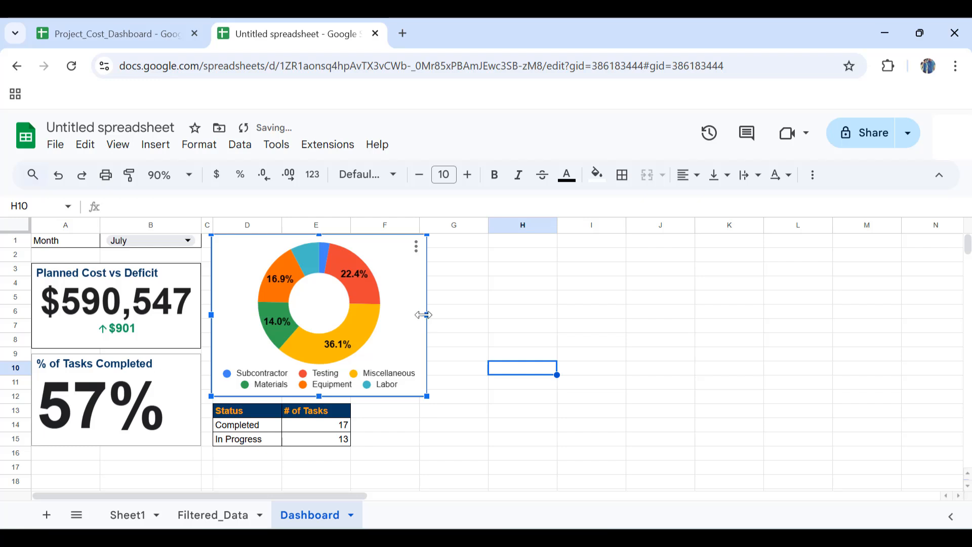
{"action": "left_click_drag", "start_coordinate": [428, 312], "coordinate": [358, 342]}
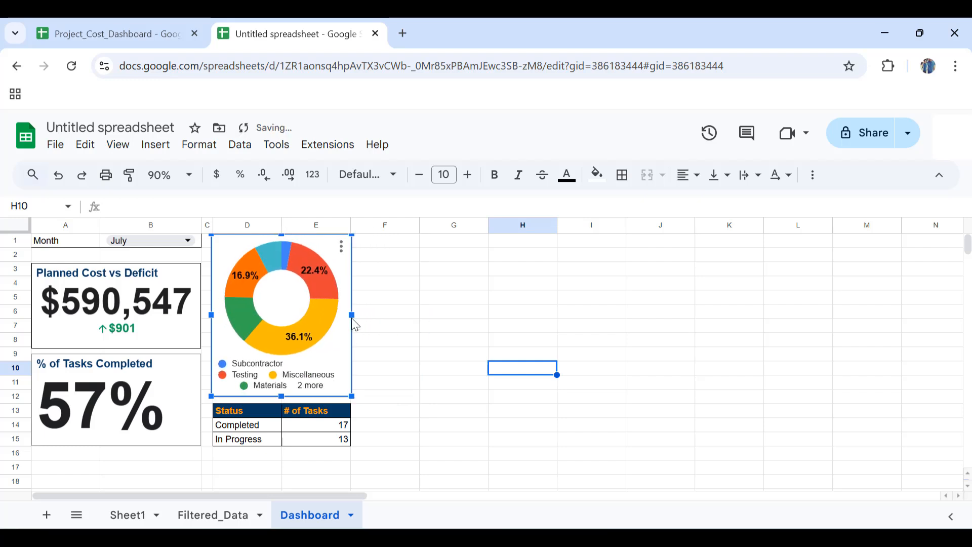
Set the legend font size of the Dashboard's doughnut chart to 8
{"action": "left_click", "coordinate": [341, 247]}
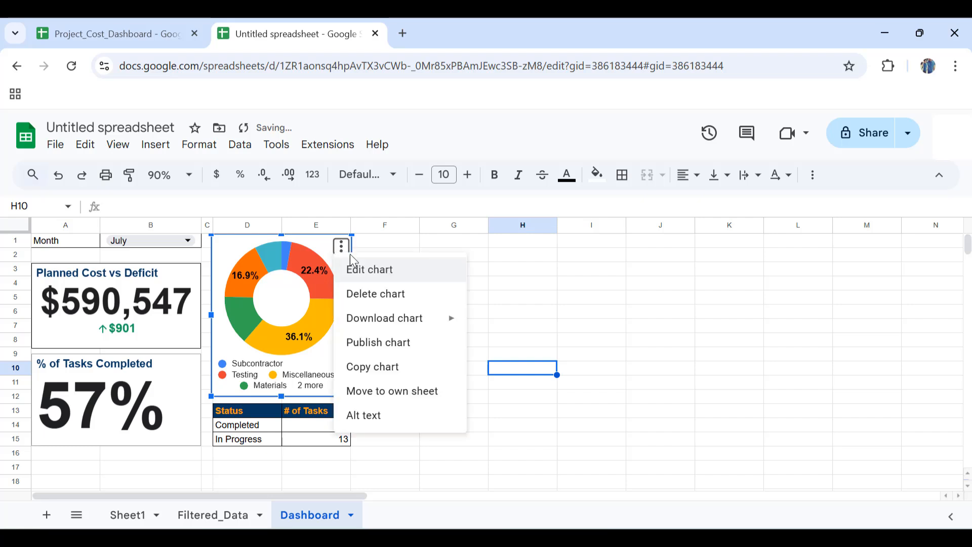
{"action": "left_click", "coordinate": [354, 273]}
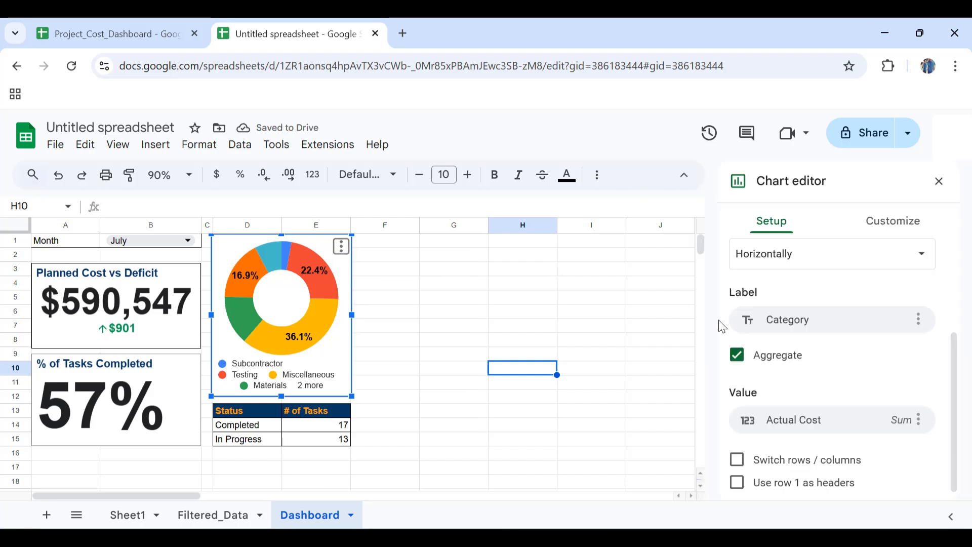
{"action": "left_click", "coordinate": [904, 229]}
{"action": "left_click", "coordinate": [774, 446]}
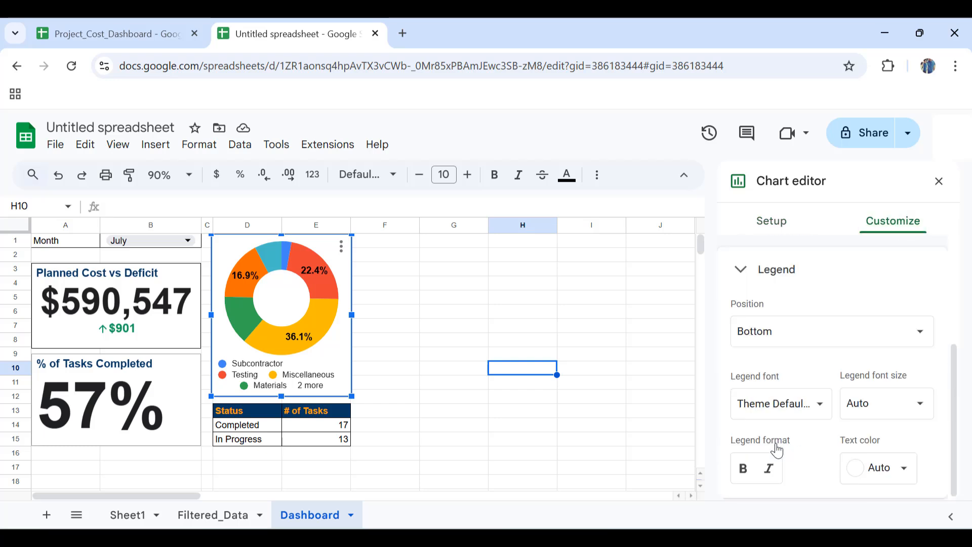
{"action": "left_click", "coordinate": [879, 400]}
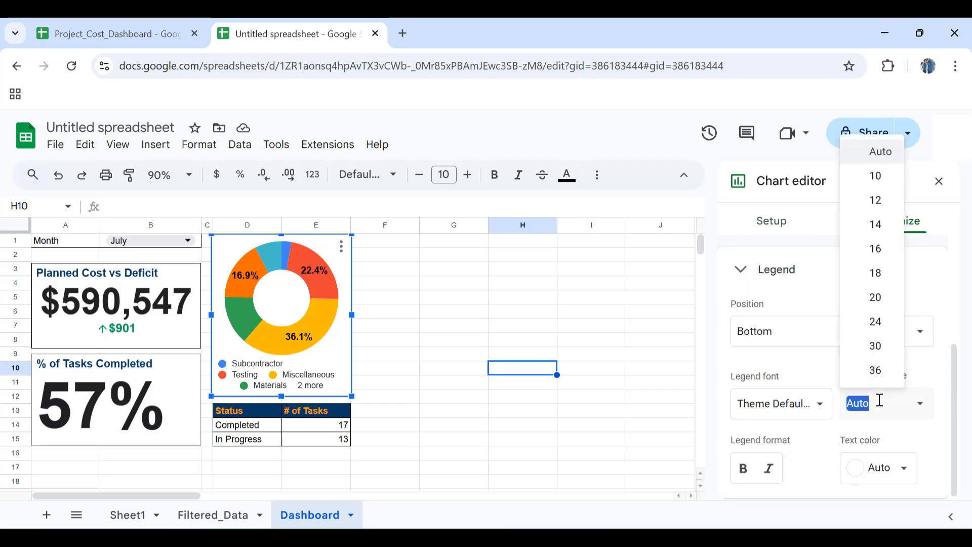
{"action": "type", "text": "8"}
{"action": "key", "text": "Return"}
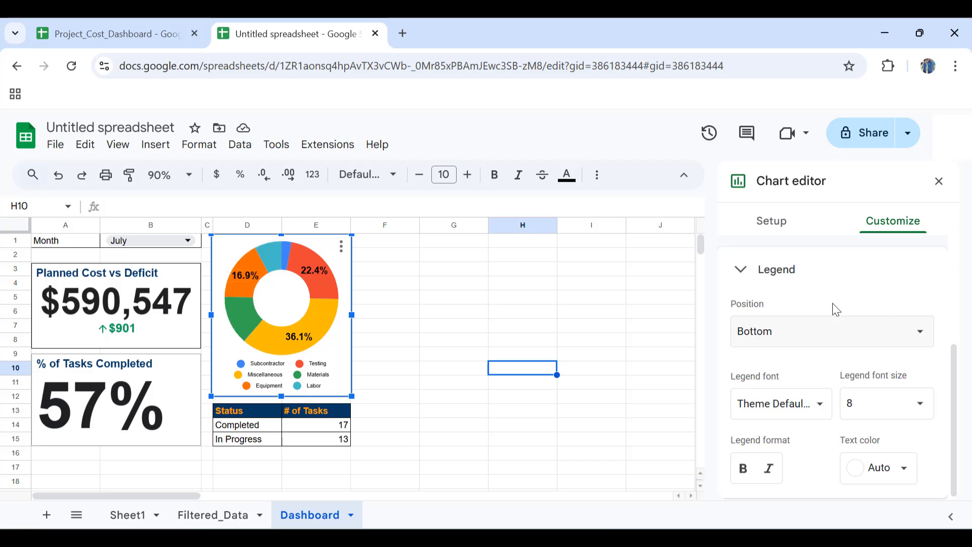
Set the font size of the doughnut chart's percentage slice labels to 8 and leave the chart editing
{"action": "scroll", "coordinate": [836, 309], "scroll_direction": "up", "scroll_amount": 3}
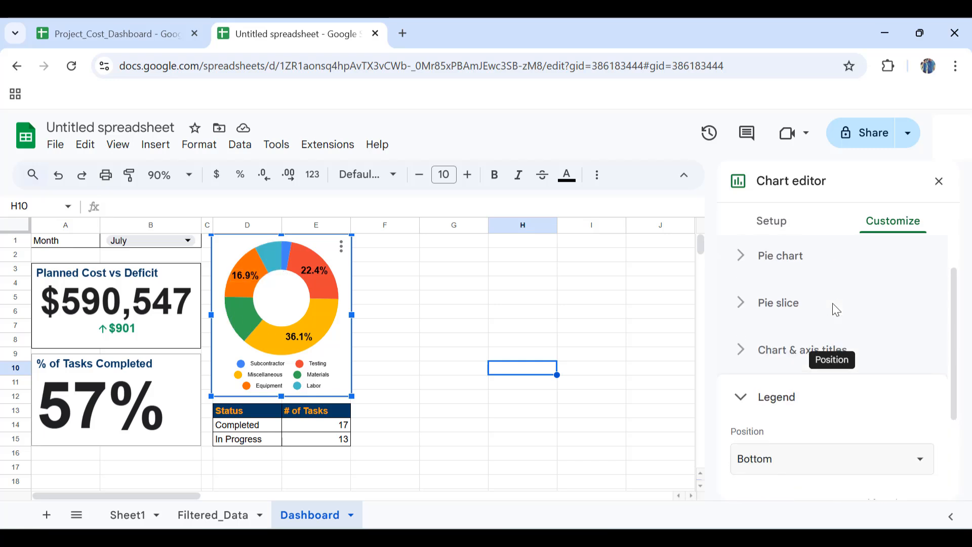
{"action": "left_click", "coordinate": [777, 316]}
{"action": "scroll", "coordinate": [786, 388], "scroll_direction": "up", "scroll_amount": 2}
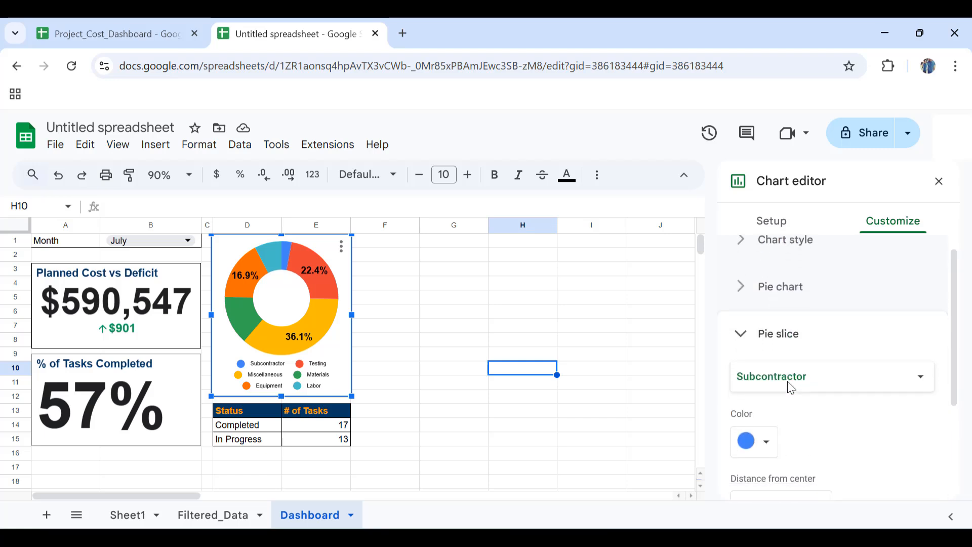
{"action": "left_click", "coordinate": [780, 305]}
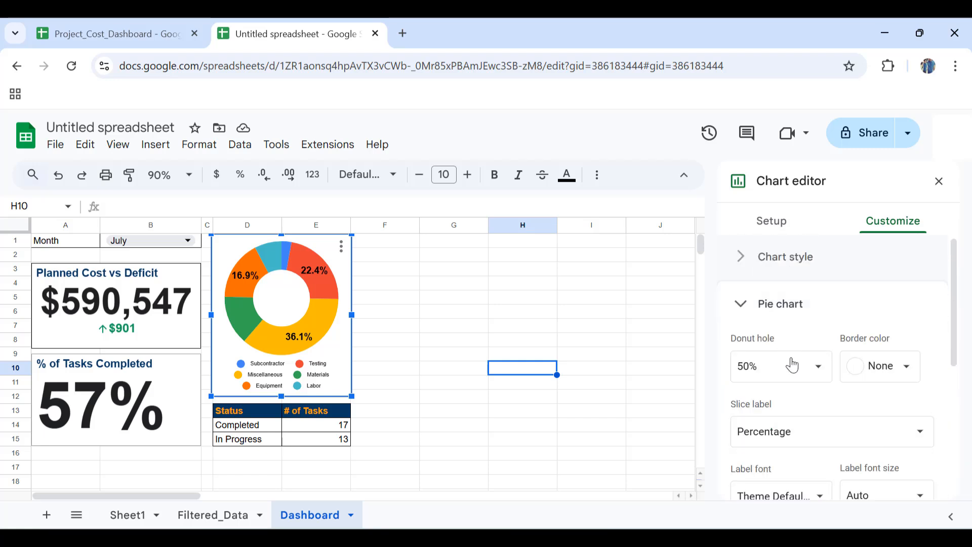
{"action": "scroll", "coordinate": [788, 380], "scroll_direction": "down", "scroll_amount": 3}
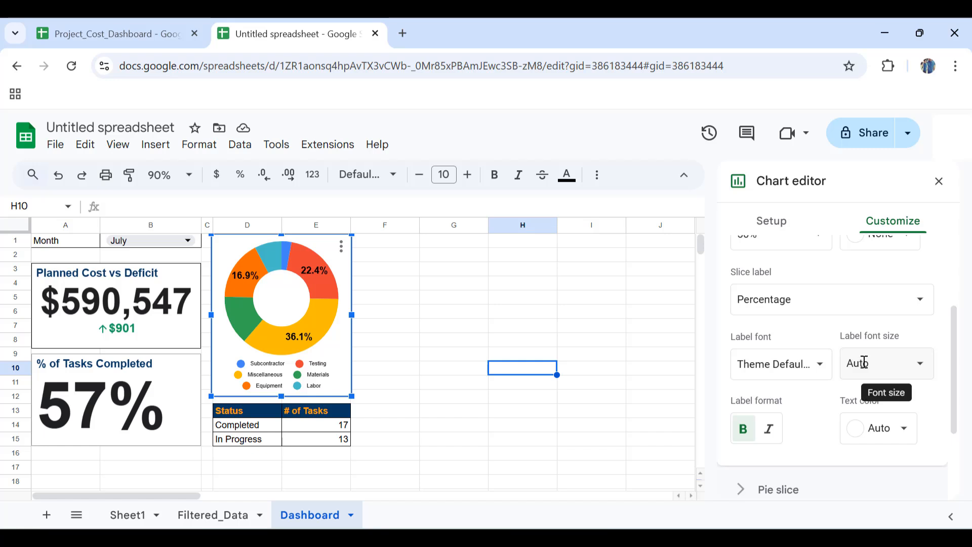
{"action": "left_click", "coordinate": [864, 362]}
{"action": "type", "text": "8"}
{"action": "key", "text": "Return"}
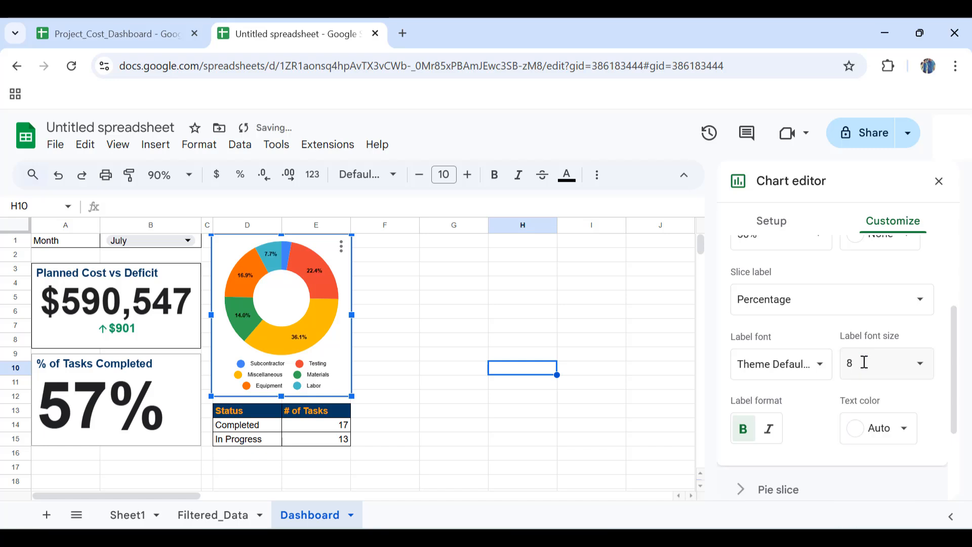
{"action": "left_click", "coordinate": [410, 354]}
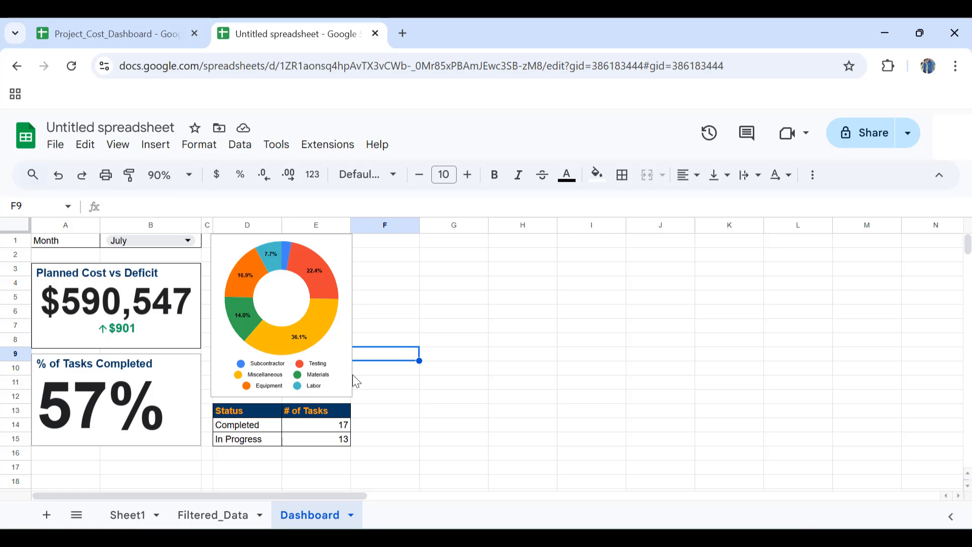
Delete the original doughnut chart from the Filtered_Data sheet
{"action": "left_click", "coordinate": [211, 514]}
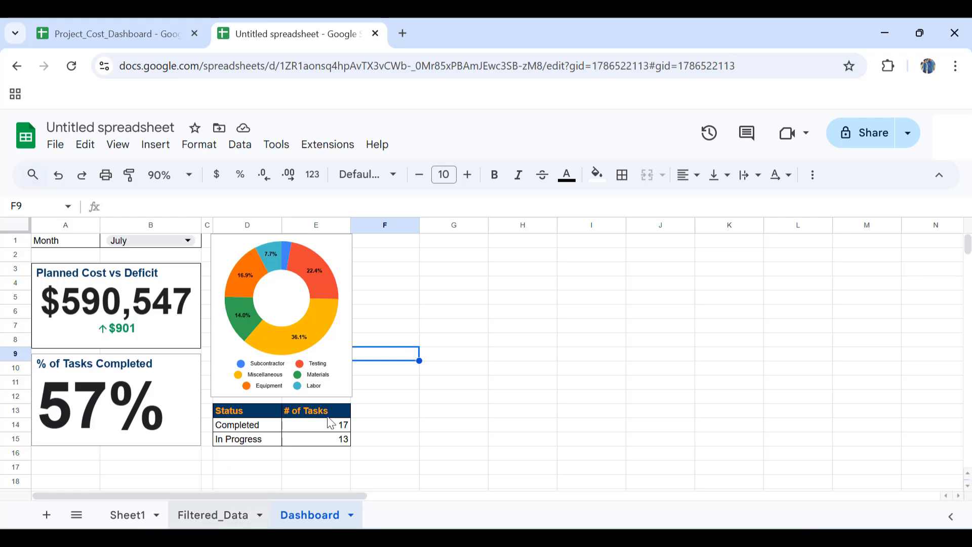
{"action": "left_click", "coordinate": [492, 374]}
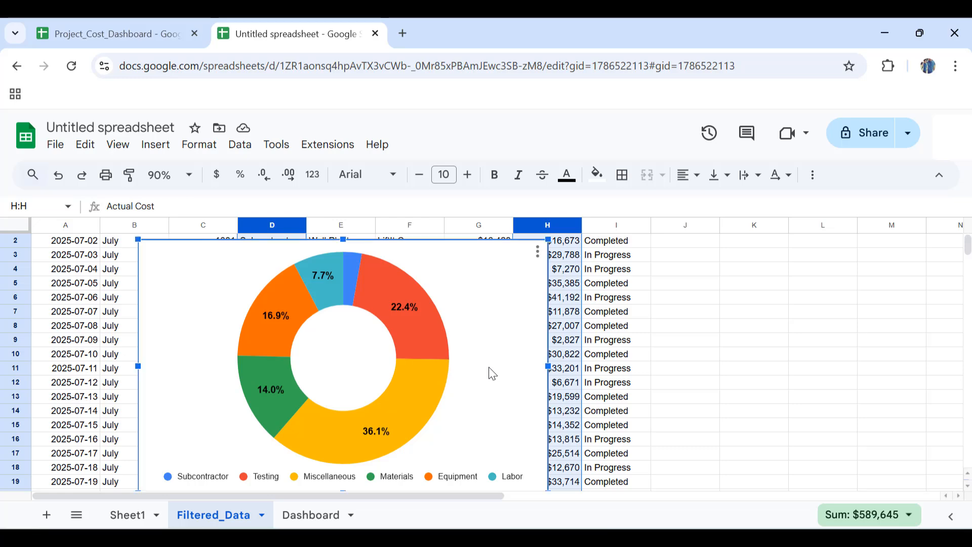
{"action": "key", "text": "Delete"}
Insert a column chart from the Item and Actual Cost columns of Filtered_Data and aggregate it by Item
{"action": "scroll", "coordinate": [476, 359], "scroll_direction": "up", "scroll_amount": 1}
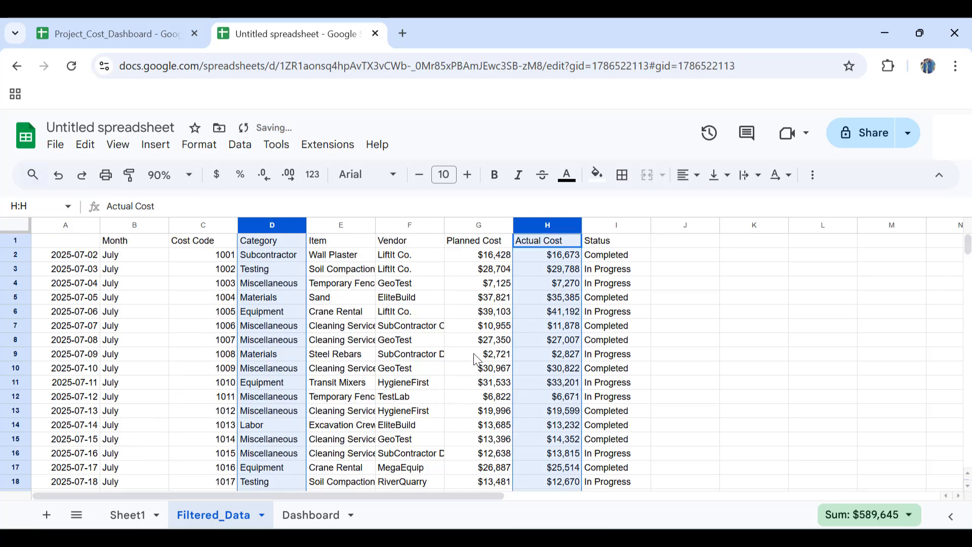
{"action": "left_click", "coordinate": [332, 223]}
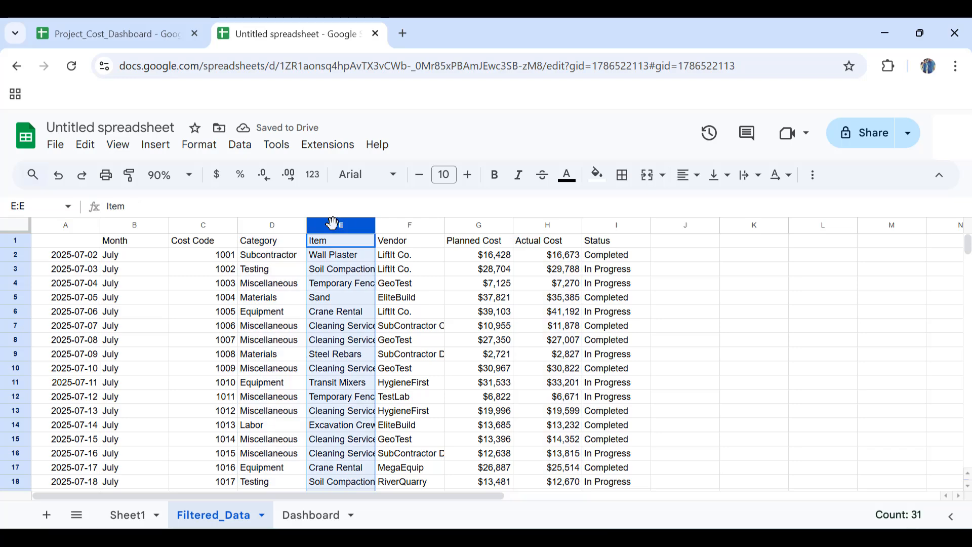
{"action": "left_click", "coordinate": [547, 224], "text": "ctrl"}
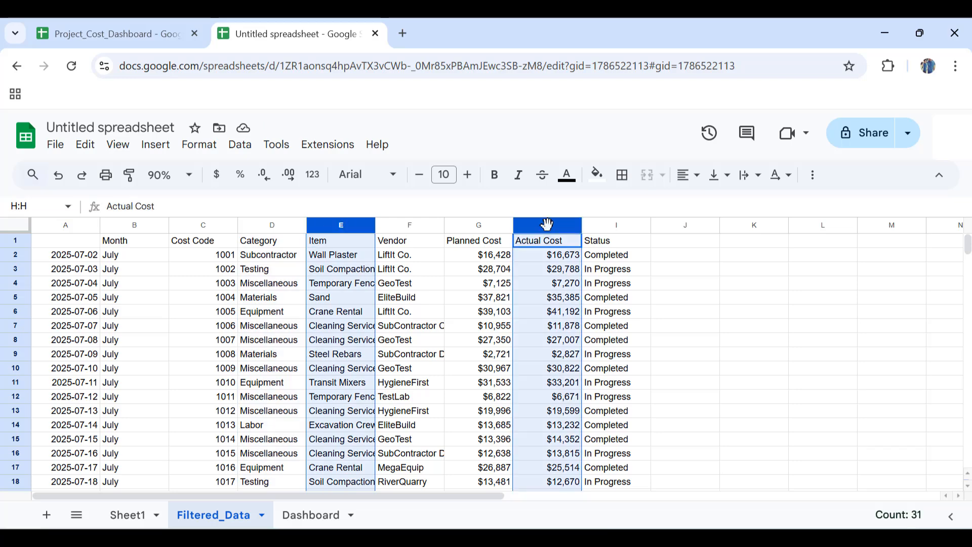
{"action": "left_click", "coordinate": [158, 145]}
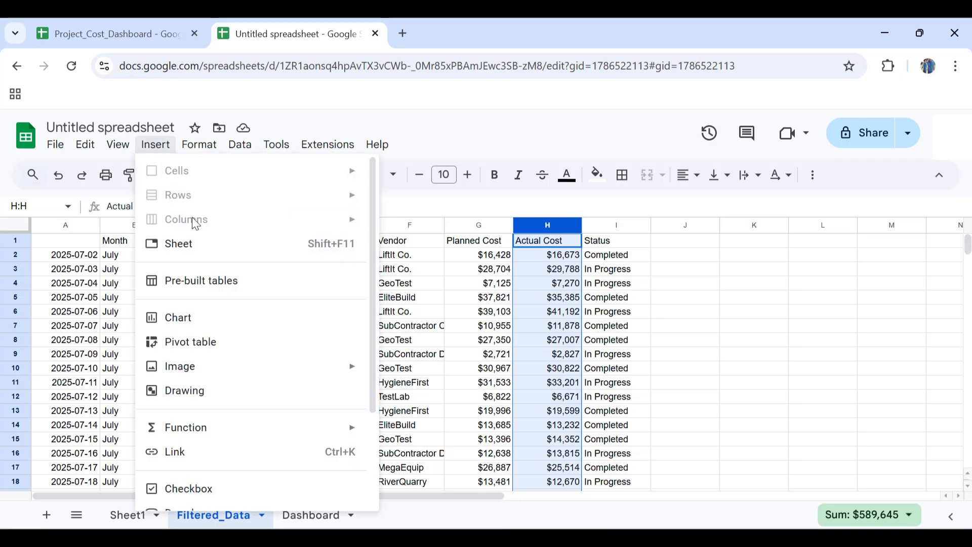
{"action": "left_click", "coordinate": [201, 324]}
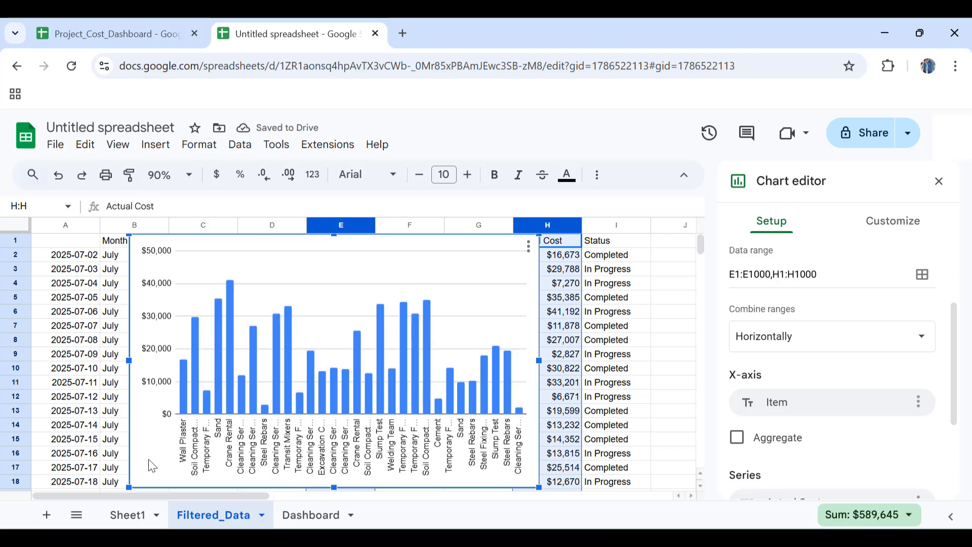
{"action": "left_click", "coordinate": [738, 438]}
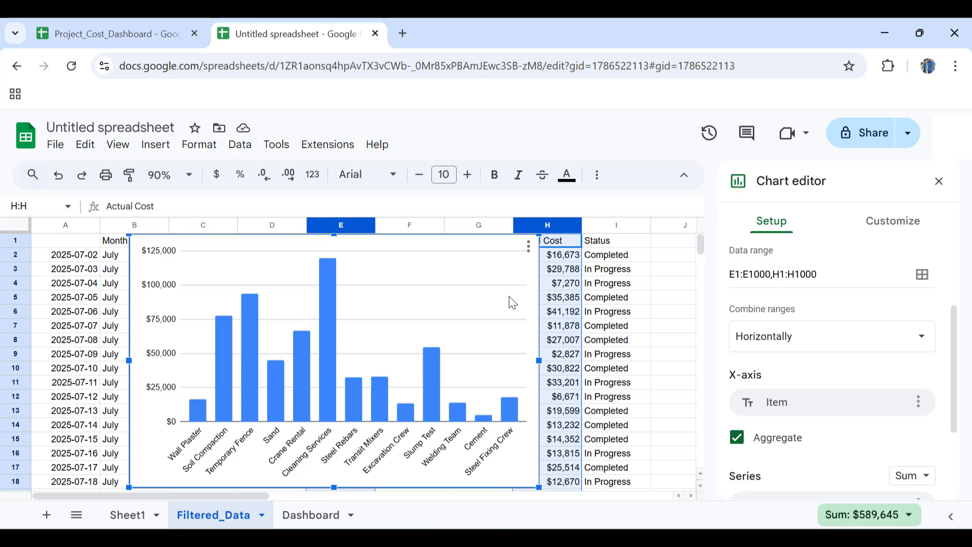
Copy the Item and Actual Cost column chart onto the Dashboard sheet
{"action": "left_click", "coordinate": [304, 514]}
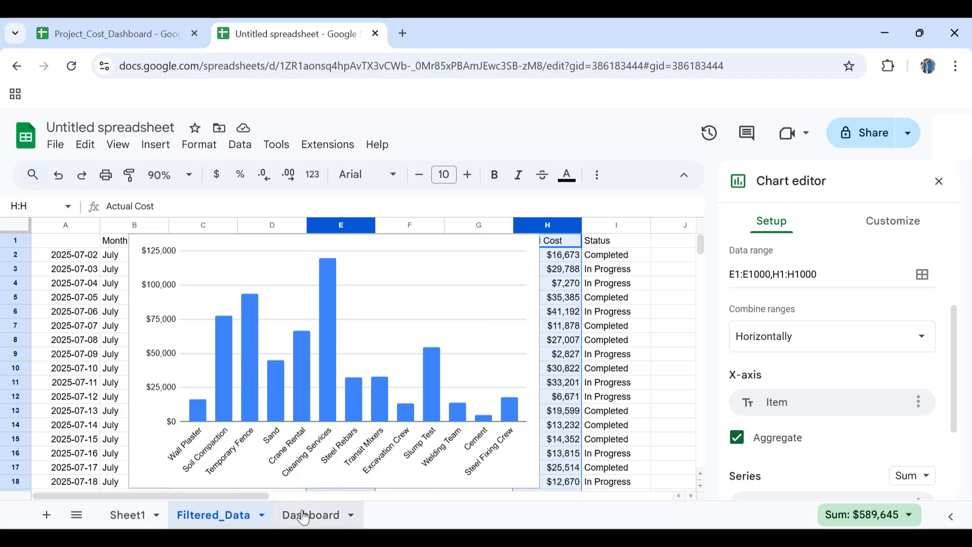
{"action": "key", "text": "ctrl+v"}
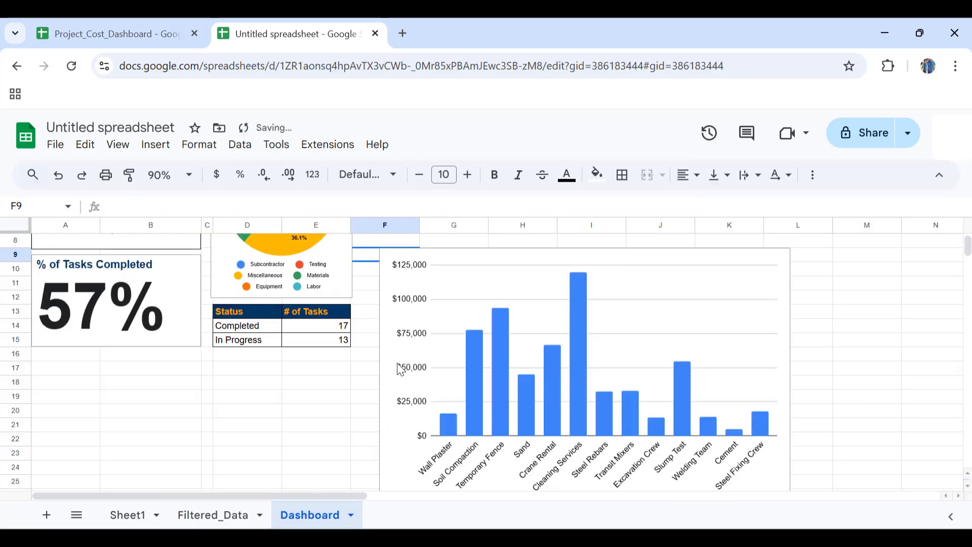
{"action": "scroll", "coordinate": [438, 286], "scroll_direction": "up", "scroll_amount": 2}
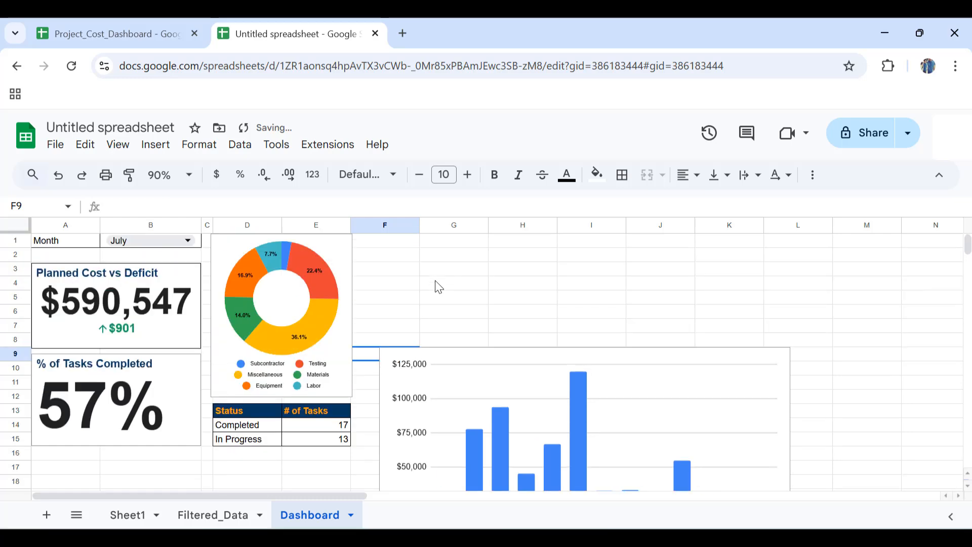
{"action": "left_click", "coordinate": [451, 369]}
{"action": "scroll", "coordinate": [454, 370], "scroll_direction": "down", "scroll_amount": 2}
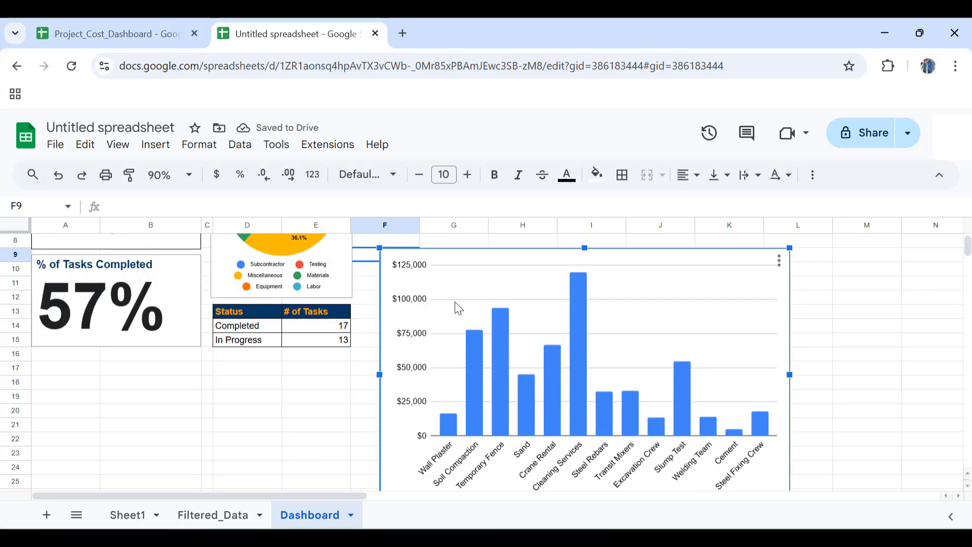
{"action": "scroll", "coordinate": [451, 223], "scroll_direction": "up", "scroll_amount": 2}
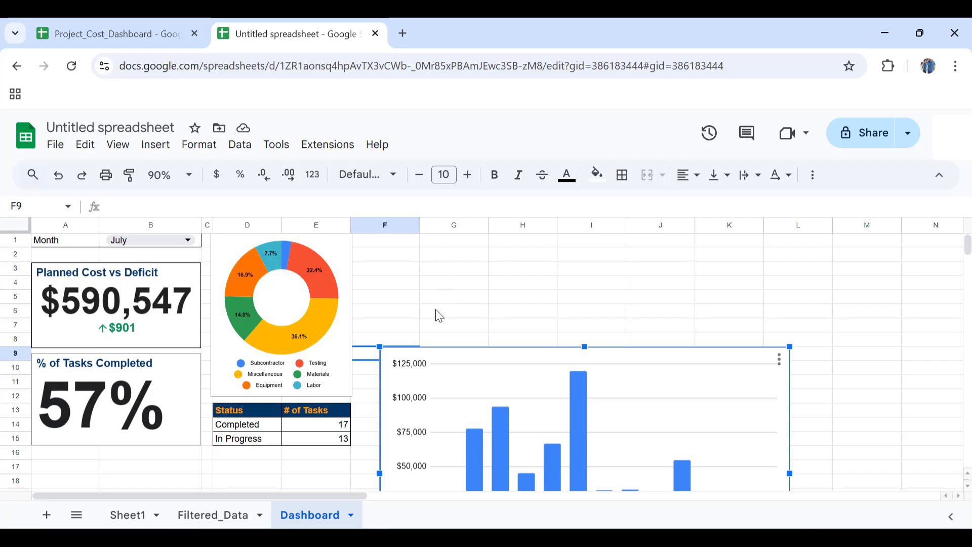
Place the column chart beside the doughnut chart at row 1 and resize it to reach column N and row 15
{"action": "left_click_drag", "start_coordinate": [437, 359], "coordinate": [423, 246]}
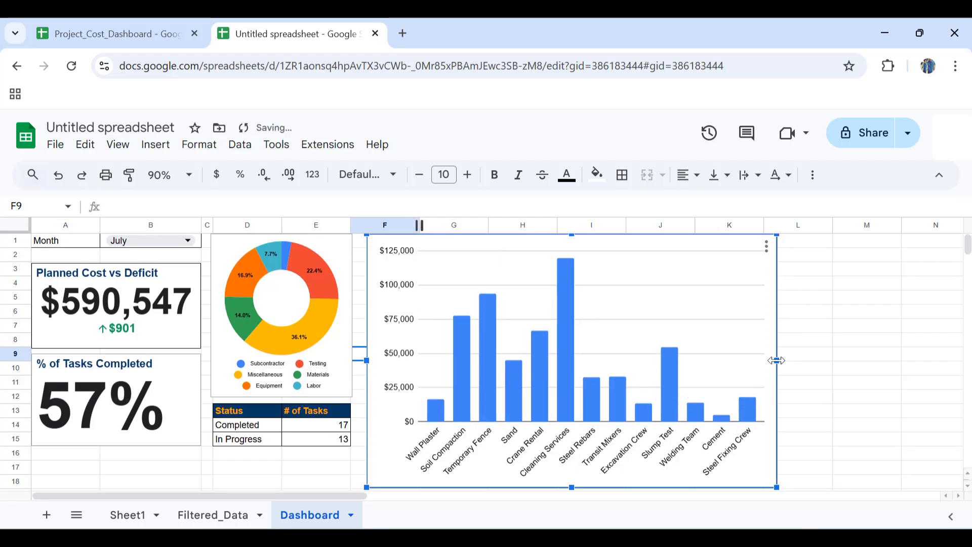
{"action": "left_click_drag", "start_coordinate": [776, 360], "coordinate": [949, 361]}
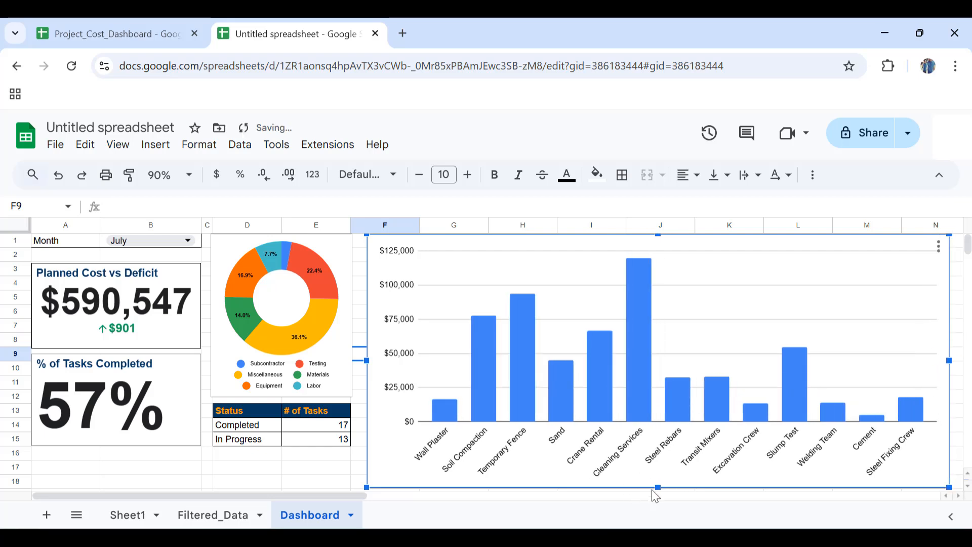
{"action": "left_click_drag", "start_coordinate": [657, 488], "coordinate": [656, 445]}
Make the column chart's vertical axis labels white and turn off its major gridlines
{"action": "right_click", "coordinate": [503, 298]}
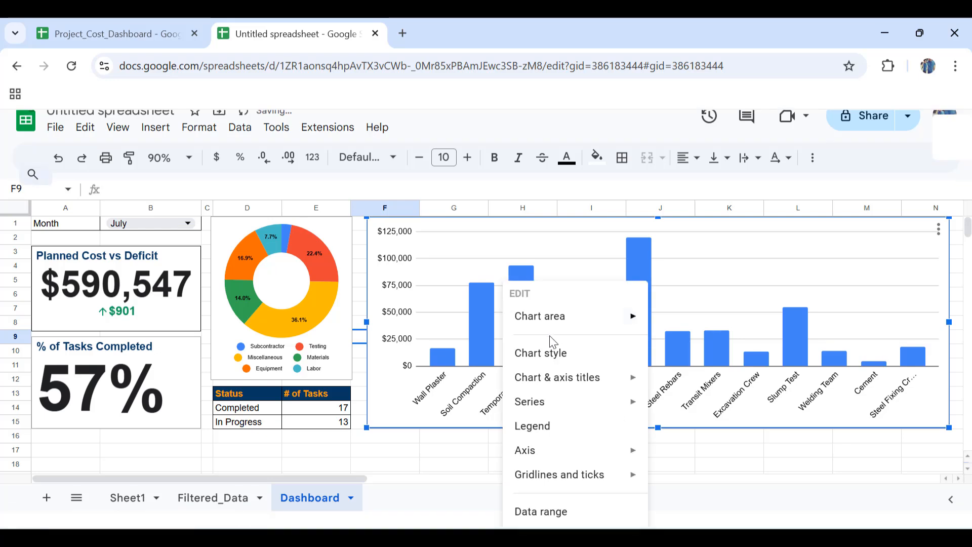
{"action": "left_click", "coordinate": [549, 356]}
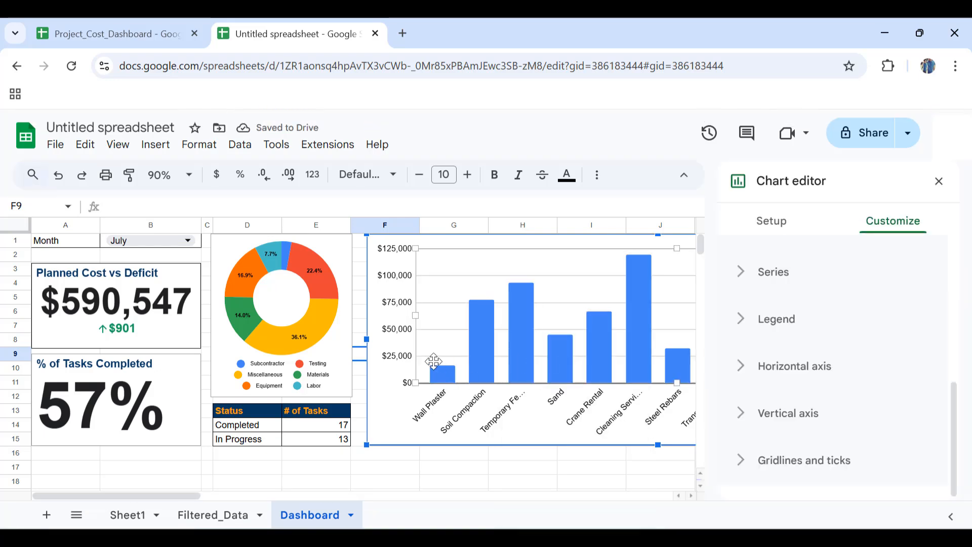
{"action": "left_click", "coordinate": [399, 338]}
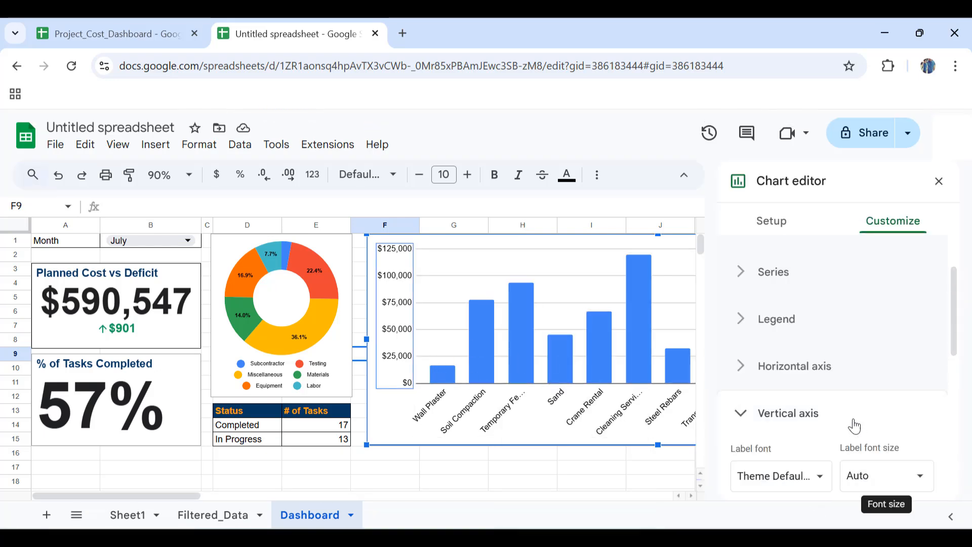
{"action": "scroll", "coordinate": [856, 428], "scroll_direction": "down", "scroll_amount": 2}
{"action": "left_click", "coordinate": [880, 445]}
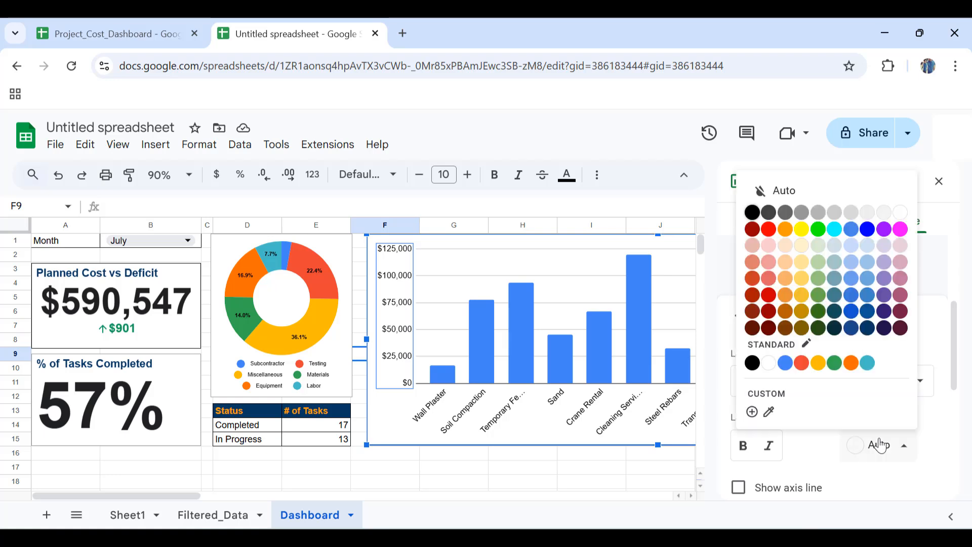
{"action": "left_click", "coordinate": [768, 362]}
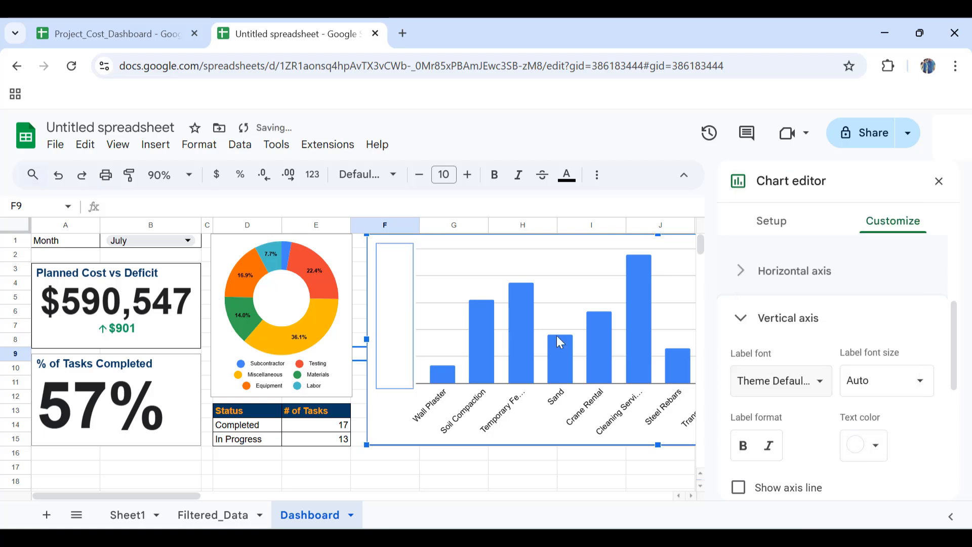
{"action": "left_click", "coordinate": [446, 310]}
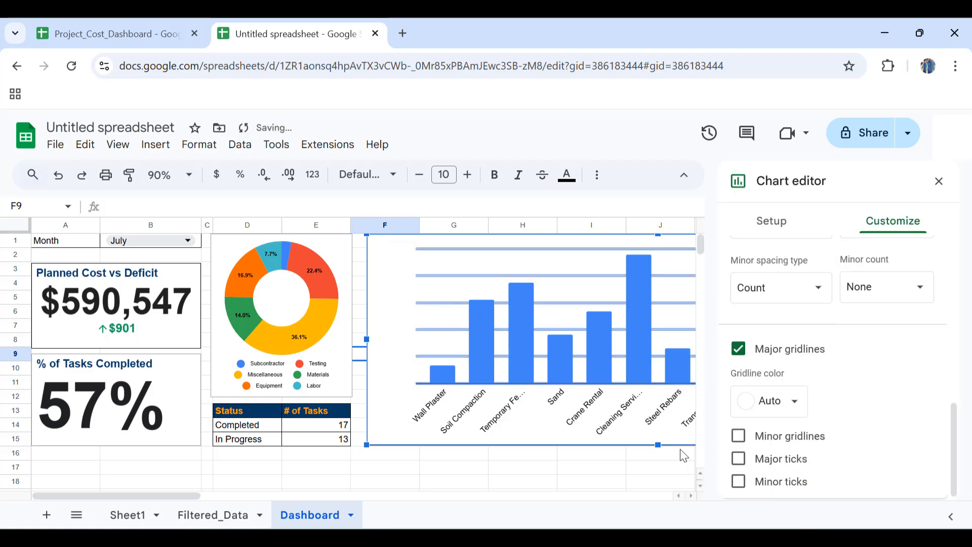
{"action": "left_click", "coordinate": [740, 344]}
Set the label font size of the column chart's horizontal axis to 8
{"action": "left_click", "coordinate": [634, 424]}
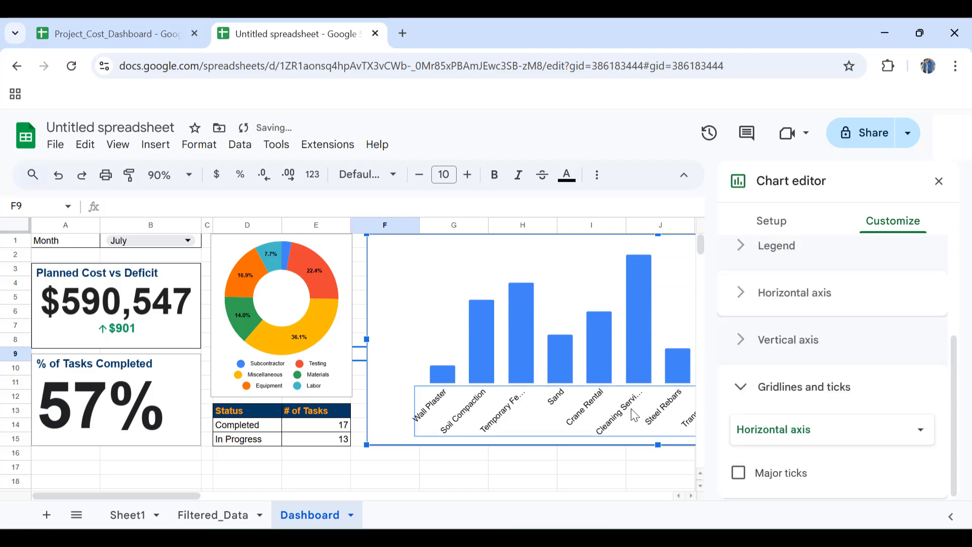
{"action": "left_click", "coordinate": [876, 355]}
{"action": "type", "text": "8"}
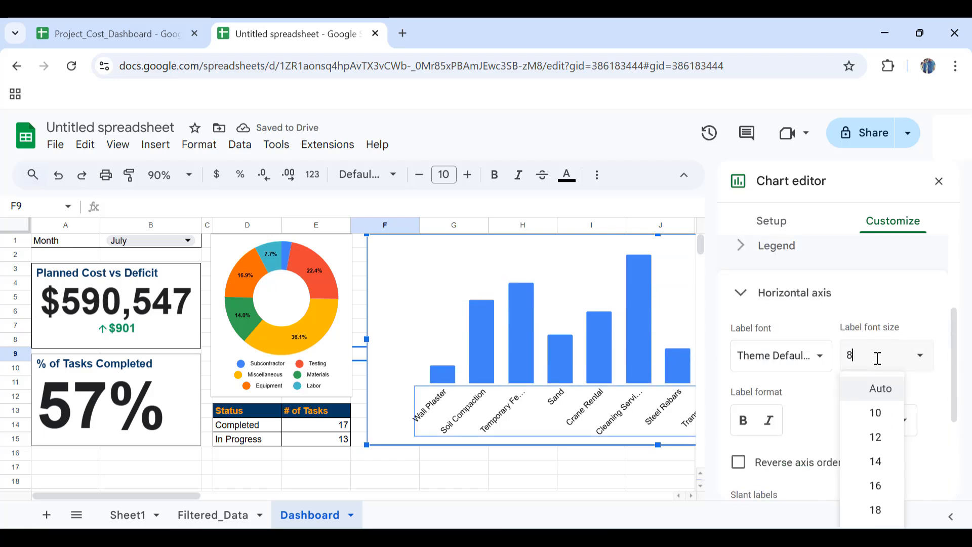
{"action": "key", "text": "Return"}
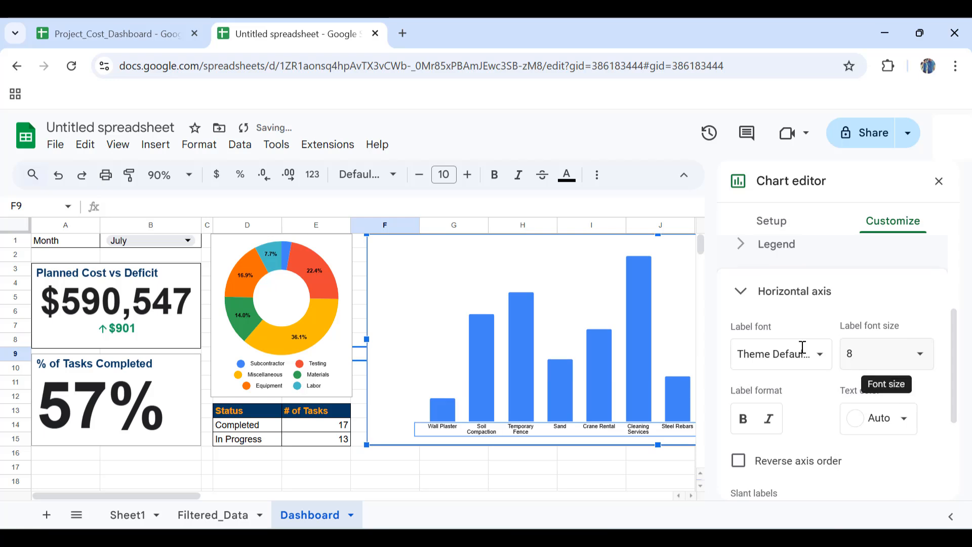
Extend the column chart's plot area to the chart's left edge and raise its lower edge slightly to fit the item labels
{"action": "left_click", "coordinate": [569, 298]}
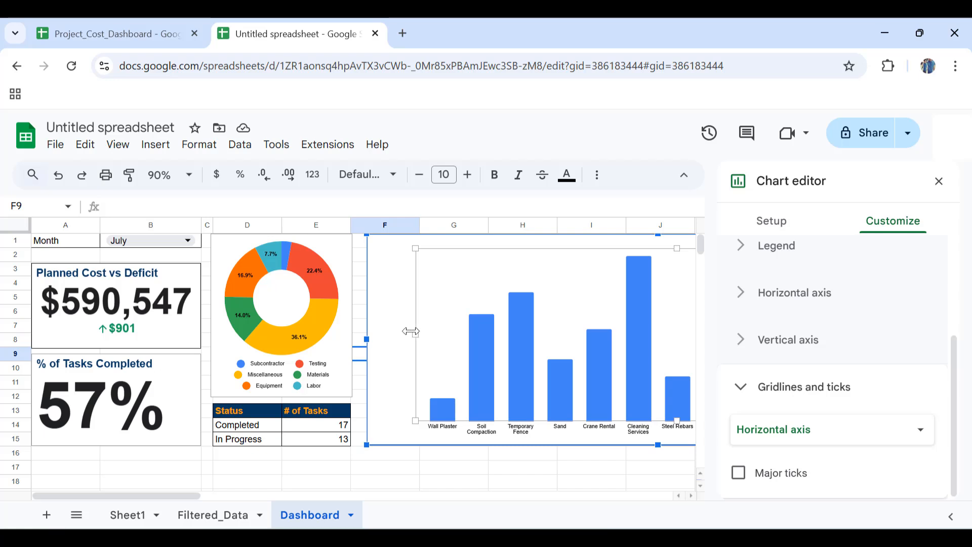
{"action": "left_click_drag", "start_coordinate": [410, 329], "coordinate": [377, 329]}
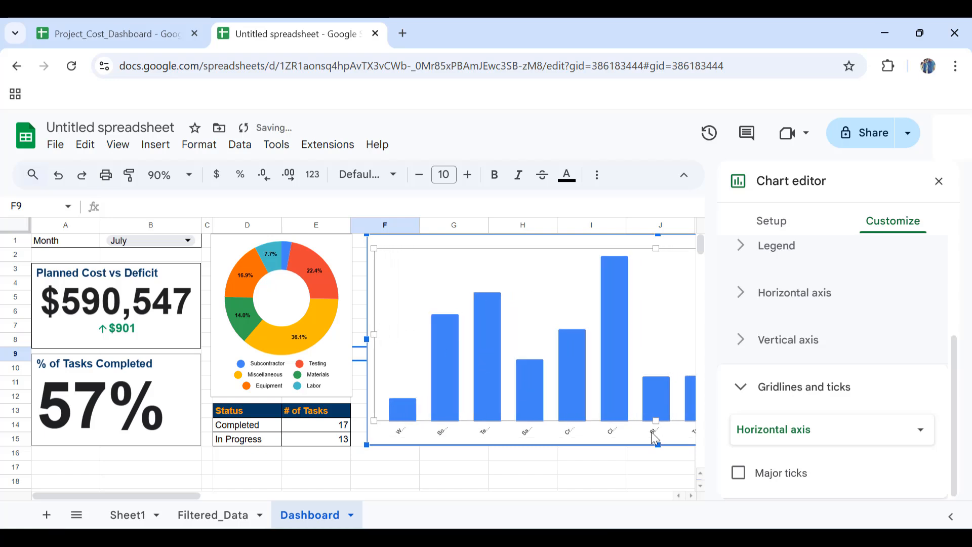
{"action": "left_click_drag", "start_coordinate": [657, 419], "coordinate": [657, 414]}
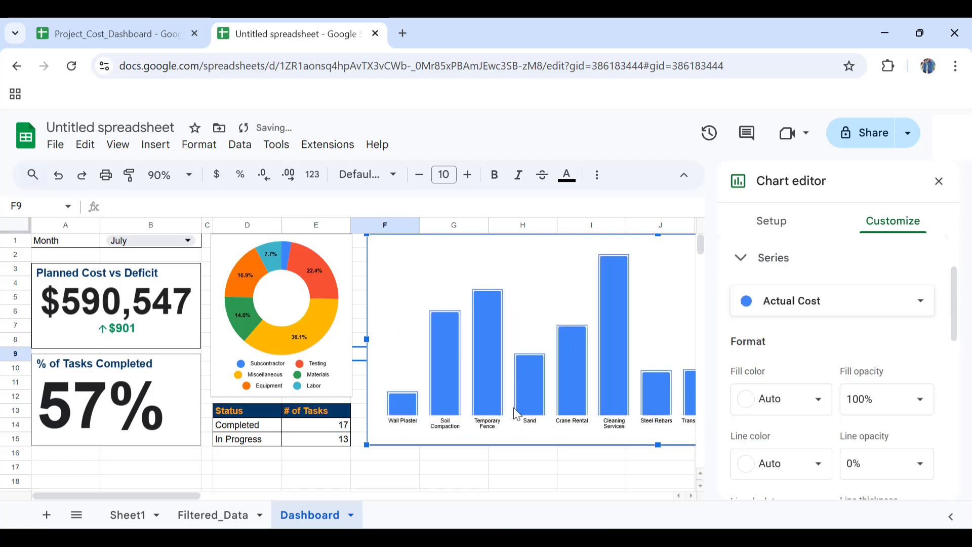
Set the fill color of the Actual Cost series in the column chart to orange
{"action": "left_click", "coordinate": [475, 400]}
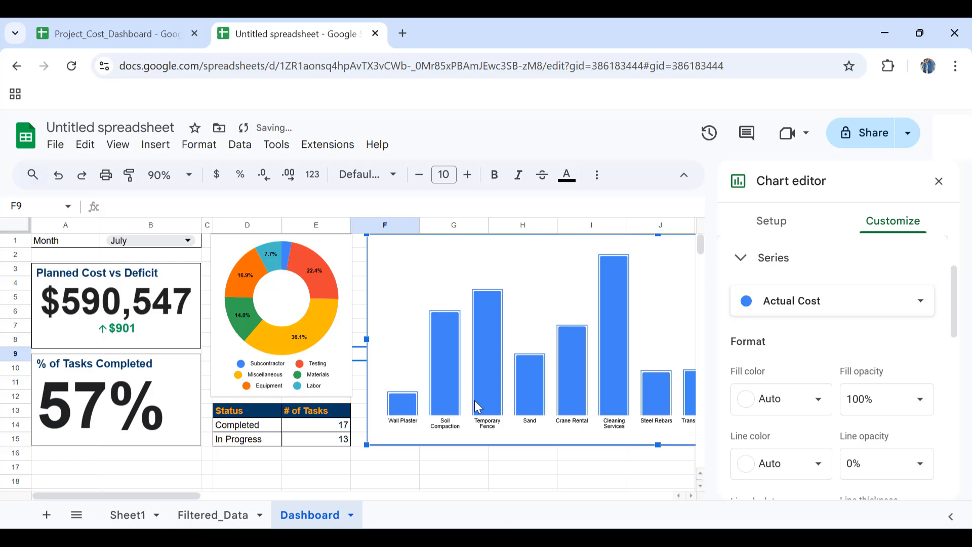
{"action": "left_click", "coordinate": [793, 398]}
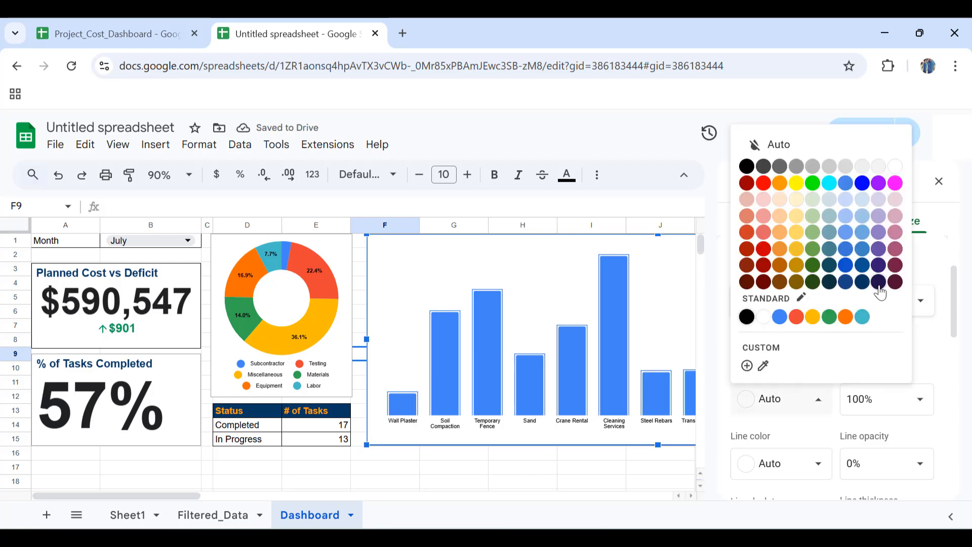
{"action": "left_click", "coordinate": [779, 183]}
Add data labels to the Actual Cost series and position them at the outside end of the columns
{"action": "scroll", "coordinate": [778, 411], "scroll_direction": "down", "scroll_amount": 5}
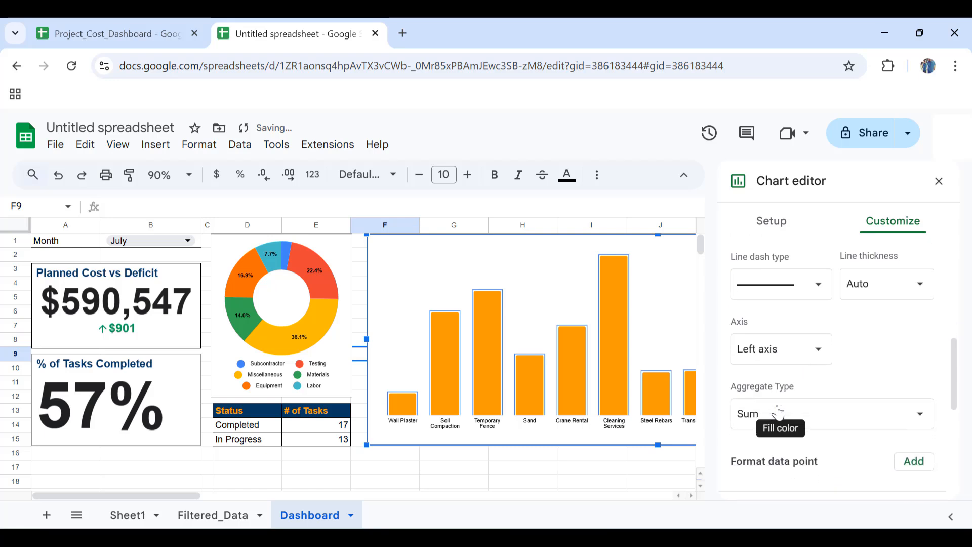
{"action": "scroll", "coordinate": [779, 413], "scroll_direction": "down", "scroll_amount": 4}
{"action": "left_click", "coordinate": [739, 332]}
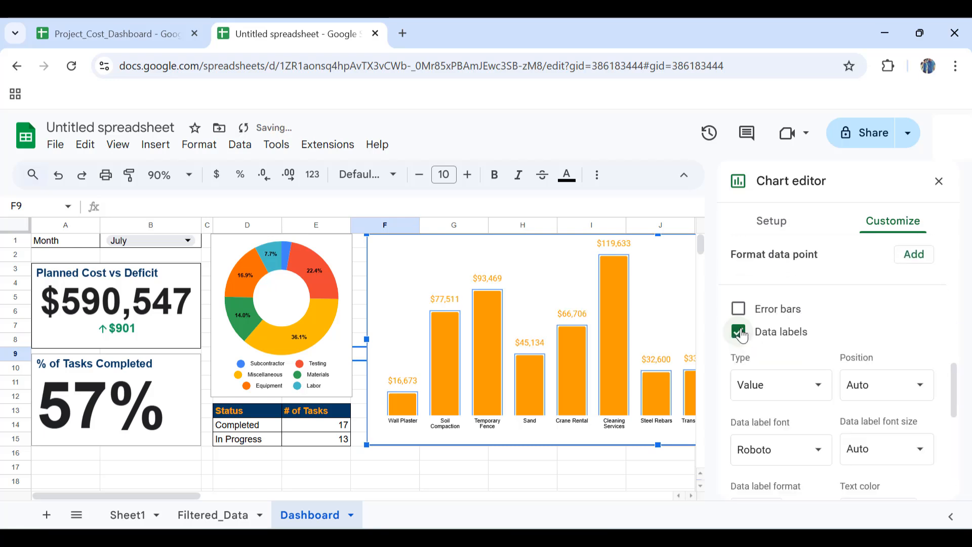
{"action": "left_click", "coordinate": [919, 391]}
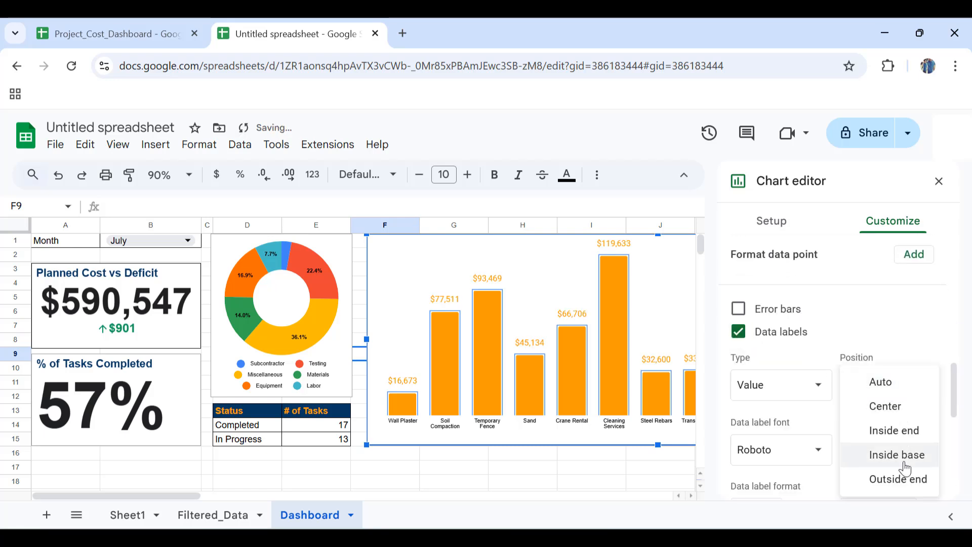
{"action": "left_click", "coordinate": [901, 479]}
Format the column chart's data labels as size 8, bold and black, and close the chart settings
{"action": "left_click", "coordinate": [904, 452]}
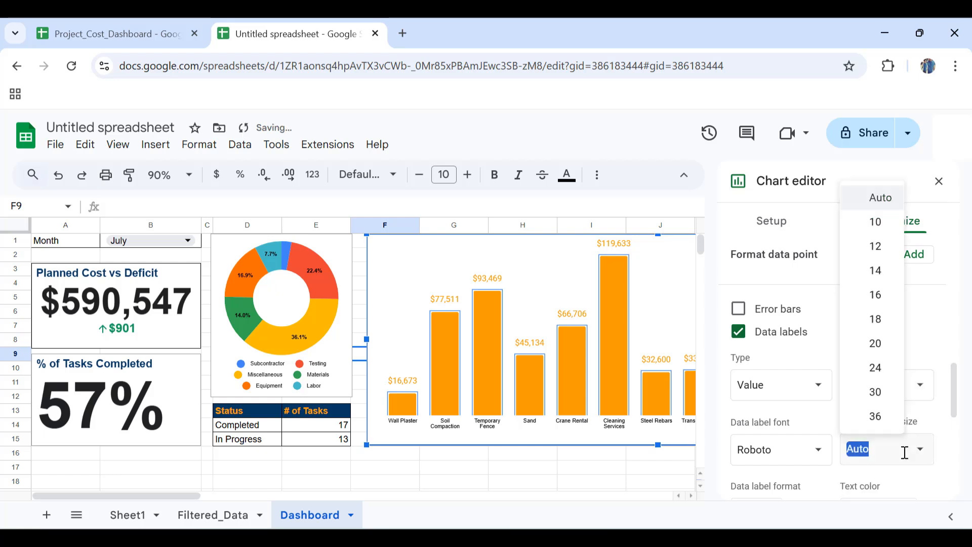
{"action": "left_click", "coordinate": [878, 237]}
{"action": "scroll", "coordinate": [840, 405], "scroll_direction": "down", "scroll_amount": 3}
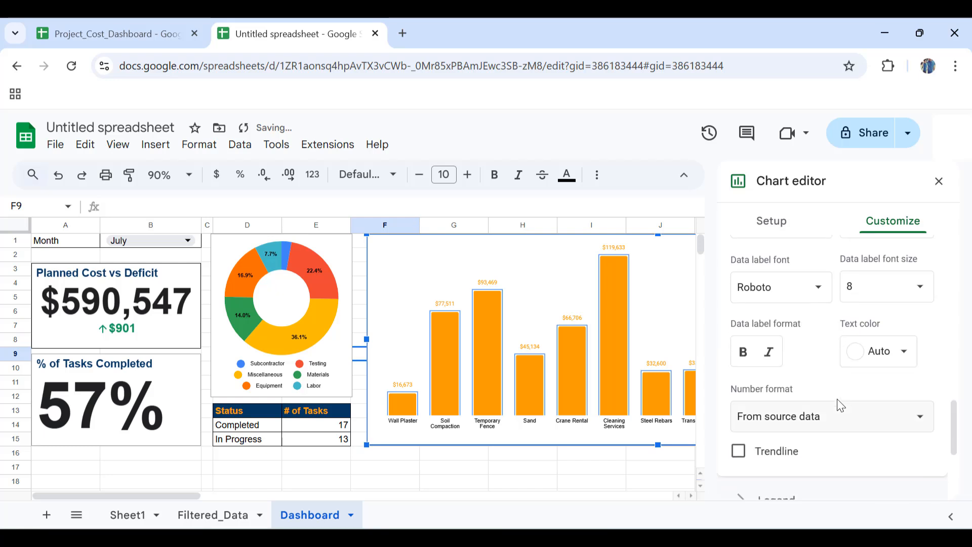
{"action": "left_click", "coordinate": [742, 351]}
{"action": "left_click", "coordinate": [881, 361]}
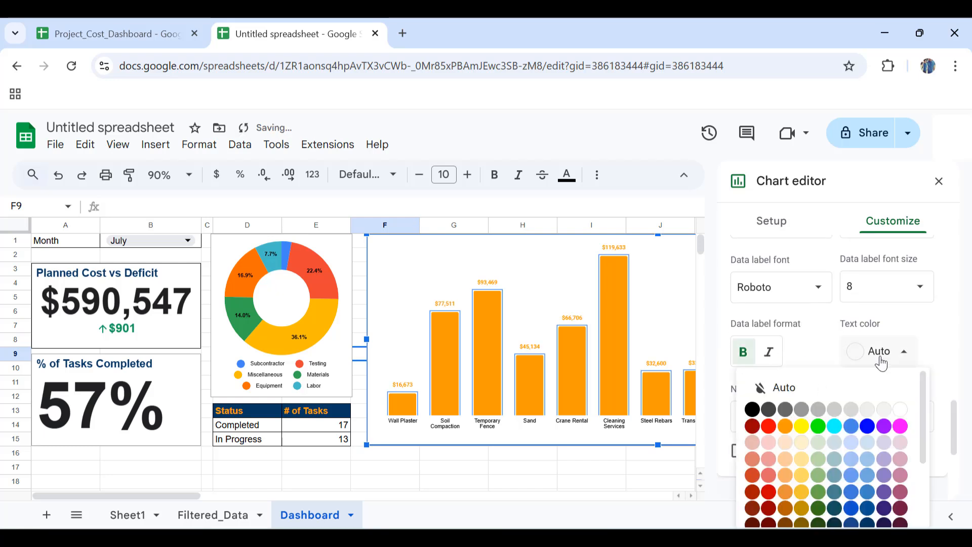
{"action": "left_click", "coordinate": [752, 408]}
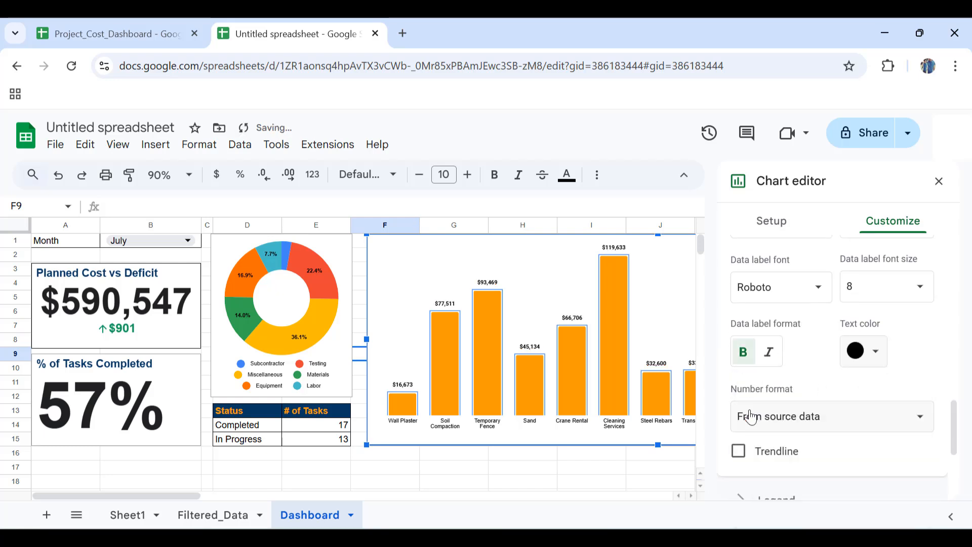
{"action": "left_click", "coordinate": [521, 446]}
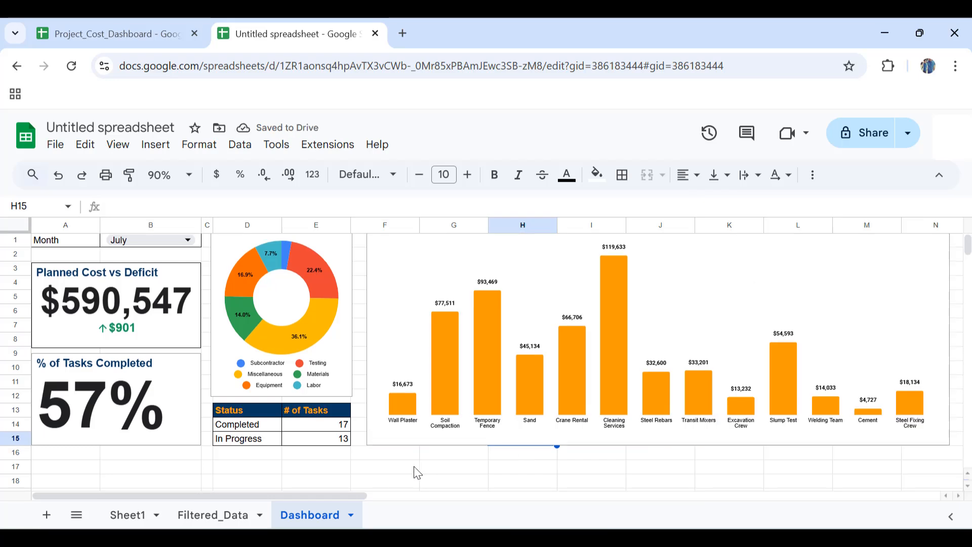
Switch the Month dropdown in cell B1 of the dashboard to September
{"action": "left_click", "coordinate": [189, 236]}
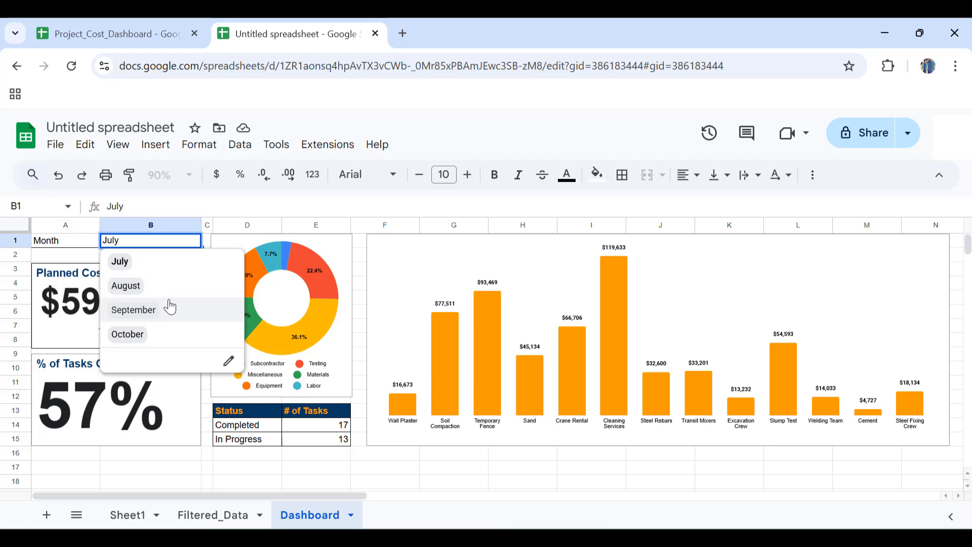
{"action": "left_click", "coordinate": [133, 309]}
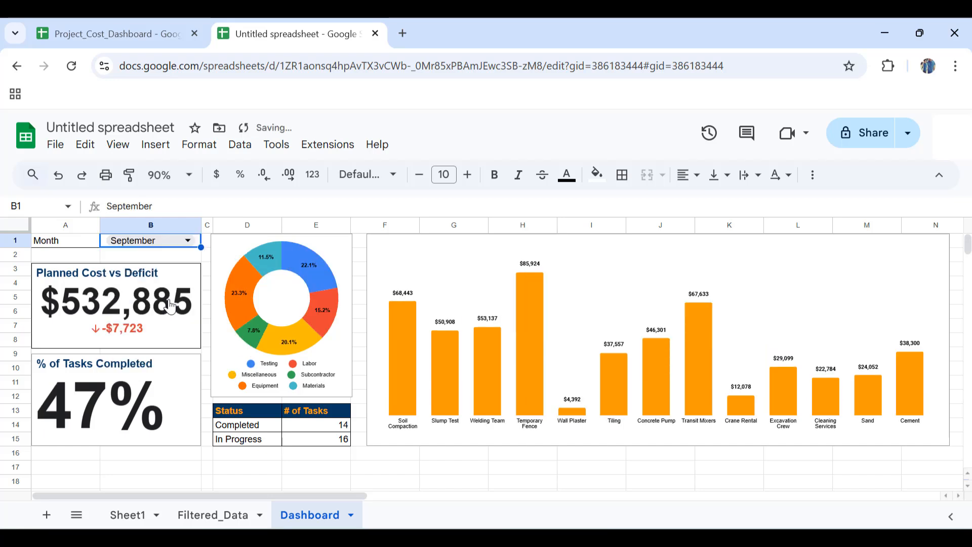